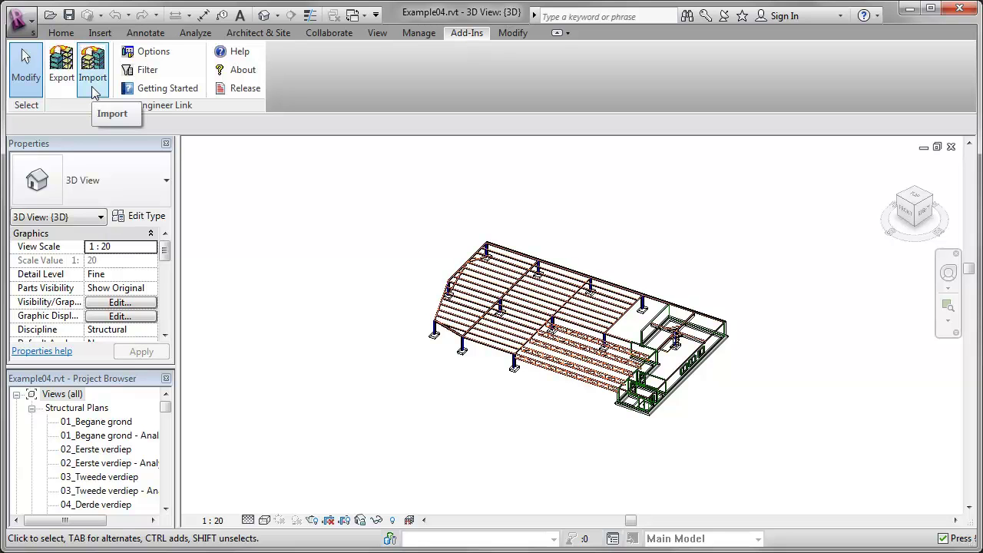
Step: Review the Scia Engineer link options, from the export and filter settings to the National Code and user mapping settings
{"action": "left_click", "coordinate": [154, 52]}
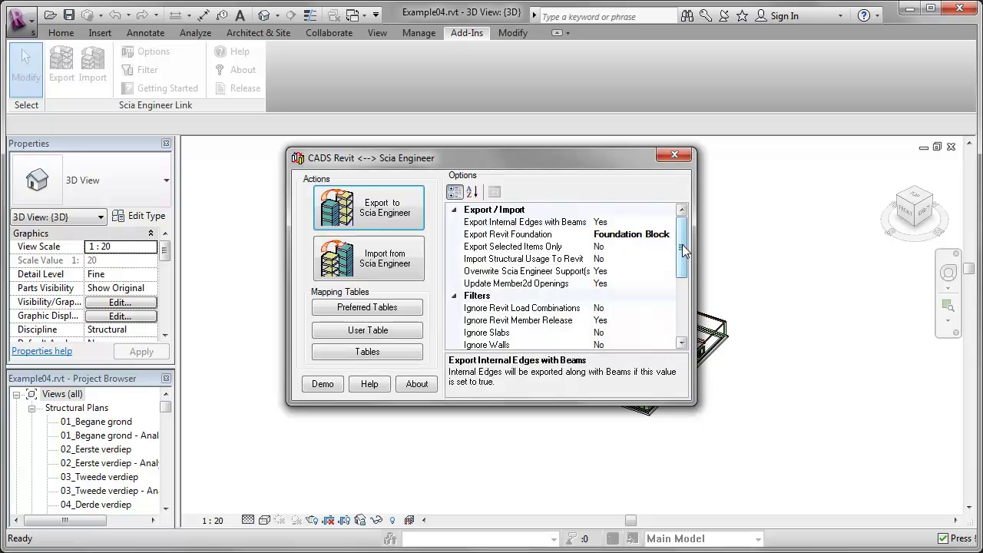
{"action": "left_click_drag", "start_coordinate": [681, 245], "coordinate": [681, 298]}
{"action": "left_click", "coordinate": [573, 259]}
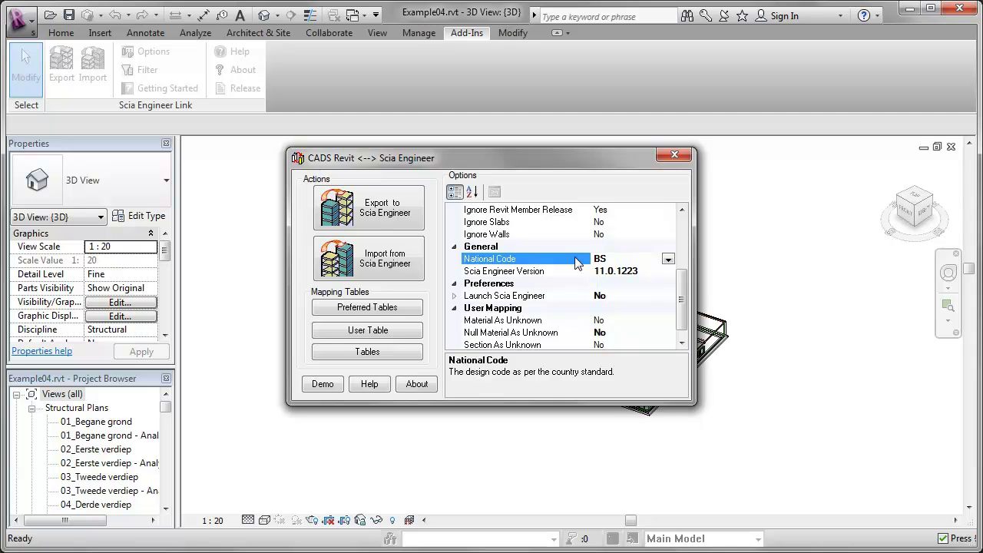
{"action": "left_click_drag", "start_coordinate": [686, 301], "coordinate": [684, 323]}
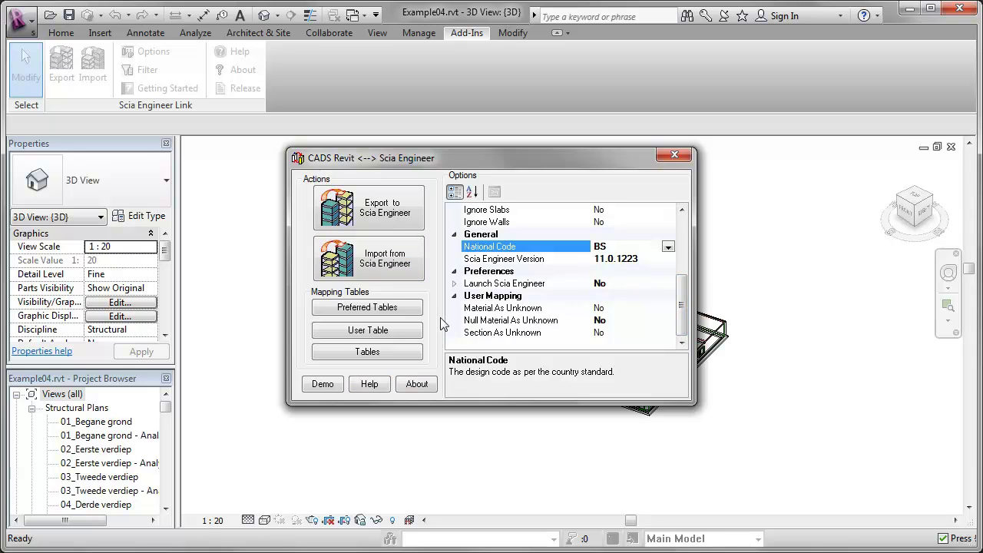
Step: Review the preferred mapping databases with their mapping rules and the cross-section mappings in the user table
{"action": "left_click", "coordinate": [384, 309]}
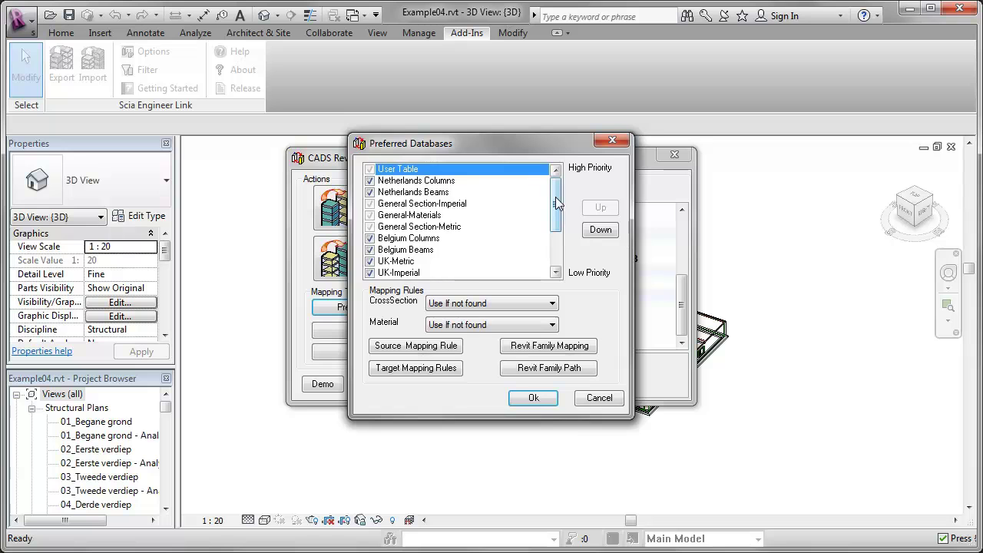
{"action": "mouse_move", "coordinate": [557, 202]}
{"action": "left_mouse_down"}
{"action": "mouse_move", "coordinate": [563, 236]}
{"action": "mouse_move", "coordinate": [556, 201]}
{"action": "left_mouse_up"}
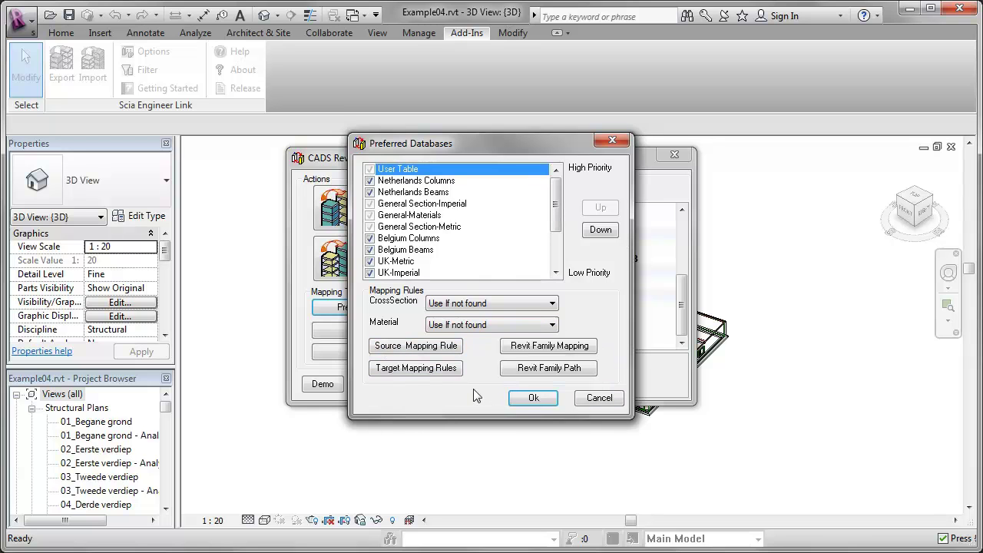
{"action": "left_click", "coordinate": [545, 402]}
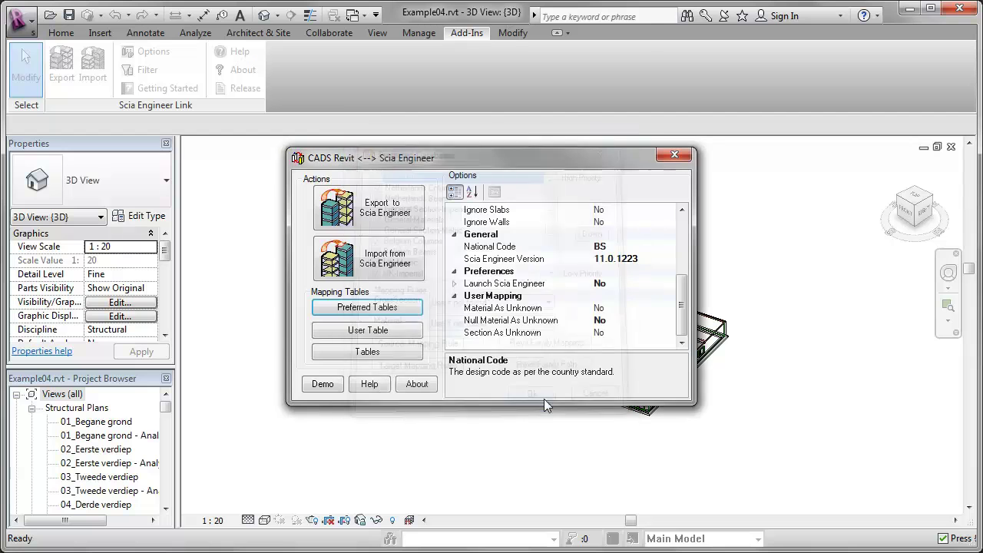
{"action": "left_click", "coordinate": [411, 338]}
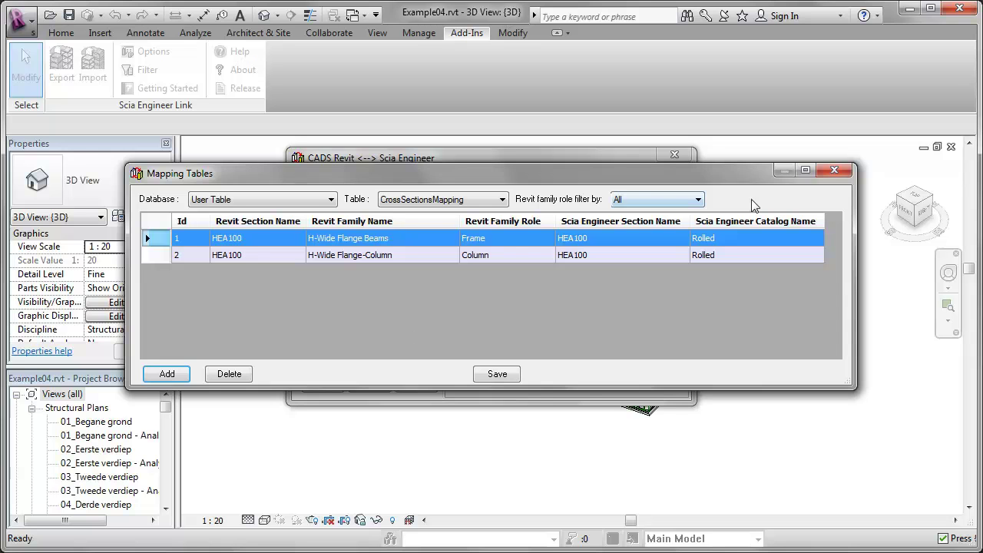
{"action": "left_click", "coordinate": [834, 171]}
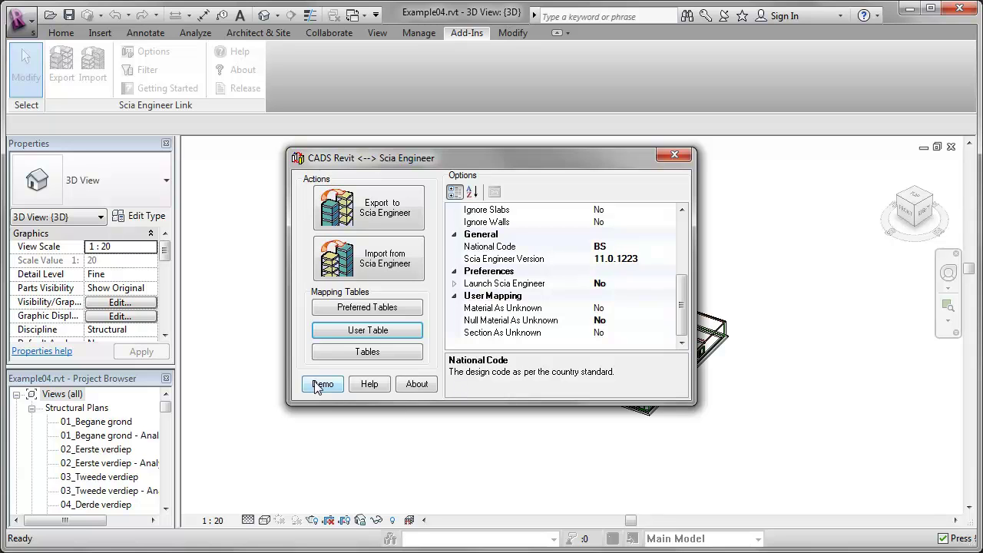
Step: View the About information of the Scia Engineer link and close the link settings
{"action": "left_click", "coordinate": [415, 389]}
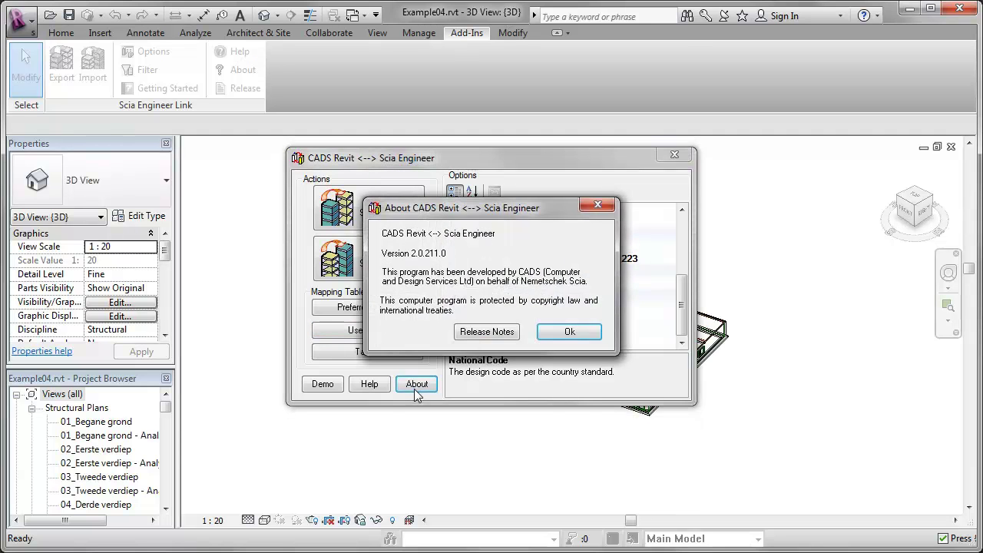
{"action": "left_click", "coordinate": [570, 332]}
{"action": "left_click", "coordinate": [675, 156]}
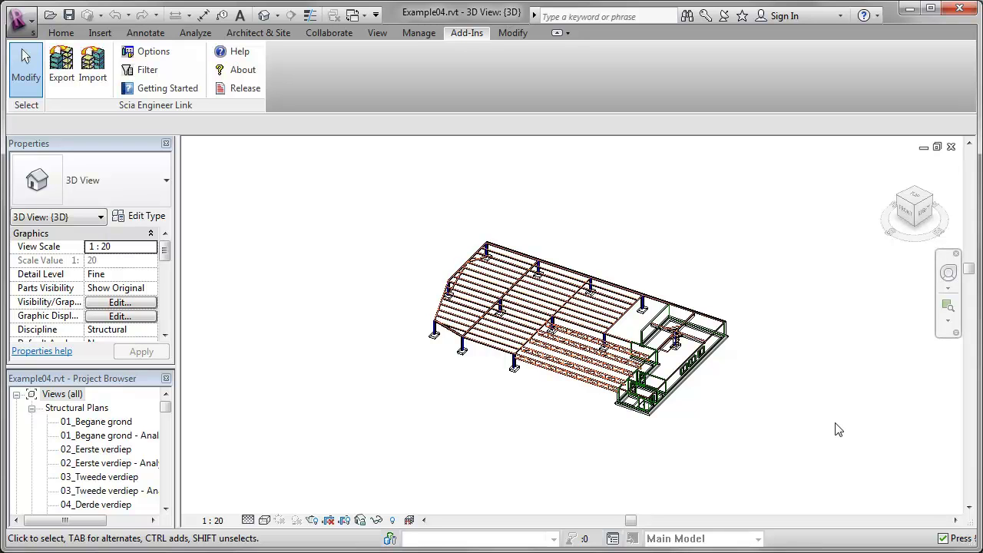
Step: Inspect the roof trusses up close and temporarily display only the analytical model categories in the 3D view
{"action": "scroll", "coordinate": [572, 396], "scroll_direction": "up", "scroll_amount": 3}
{"action": "scroll", "coordinate": [572, 384], "scroll_direction": "up", "scroll_amount": 5}
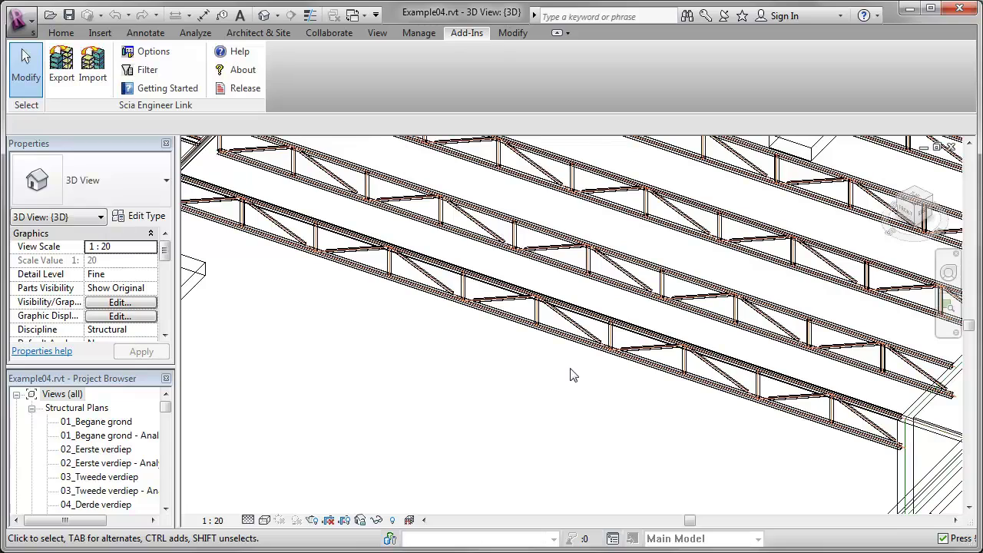
{"action": "scroll", "coordinate": [545, 318], "scroll_direction": "up", "scroll_amount": 4}
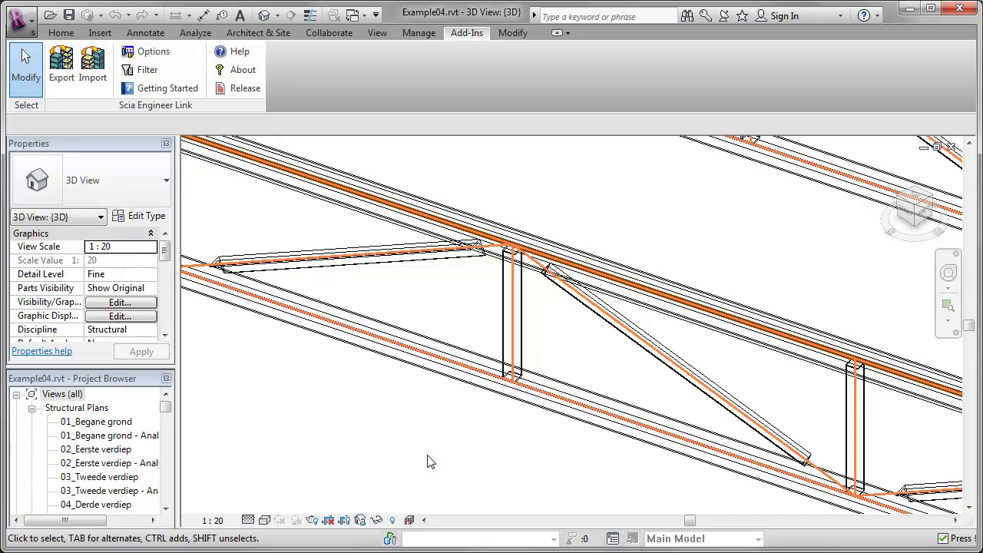
{"action": "left_click", "coordinate": [409, 520]}
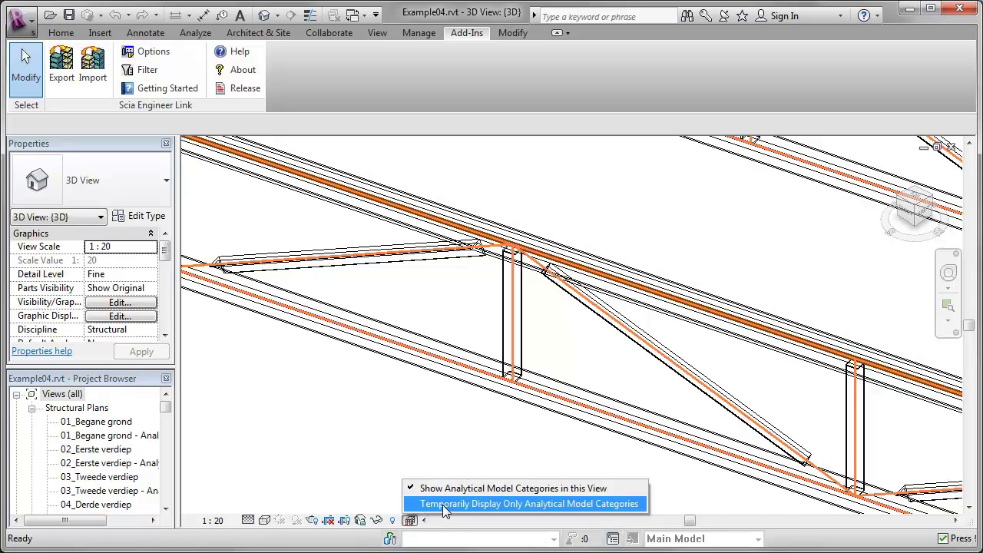
{"action": "left_click", "coordinate": [444, 504]}
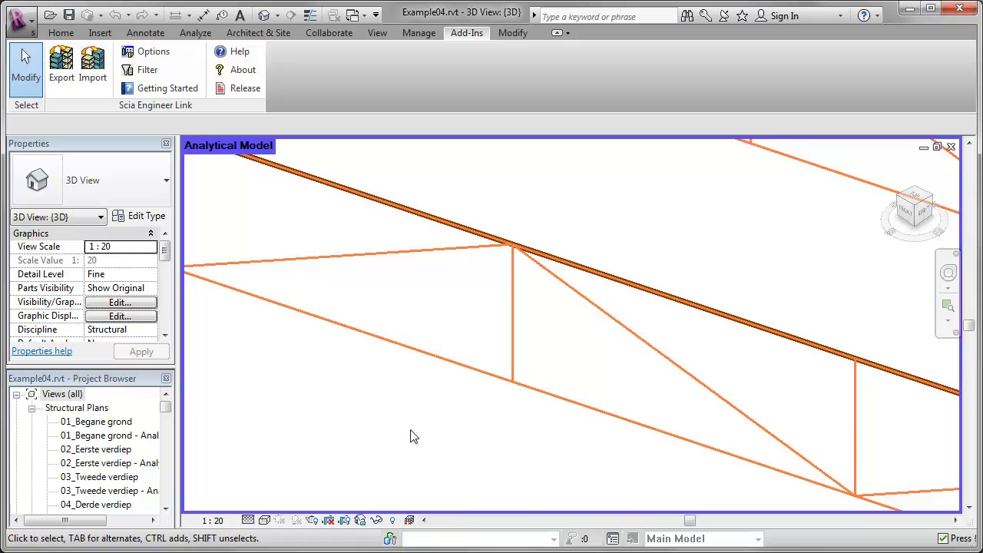
{"action": "left_click", "coordinate": [916, 207]}
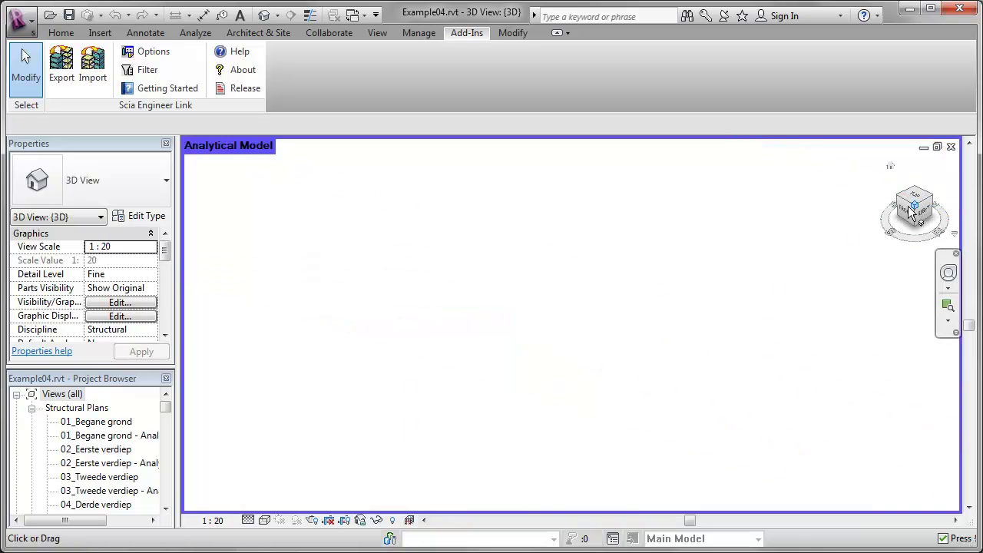
{"action": "scroll", "coordinate": [553, 376], "scroll_direction": "up", "scroll_amount": 5}
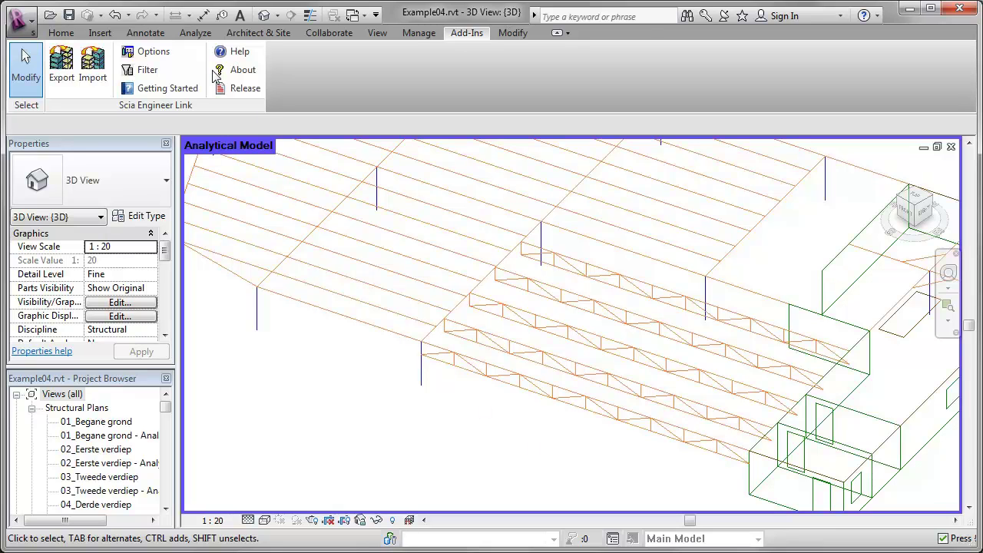
Step: Set the National Code in the Scia Engineer link options to EC - EN
{"action": "left_click", "coordinate": [150, 52]}
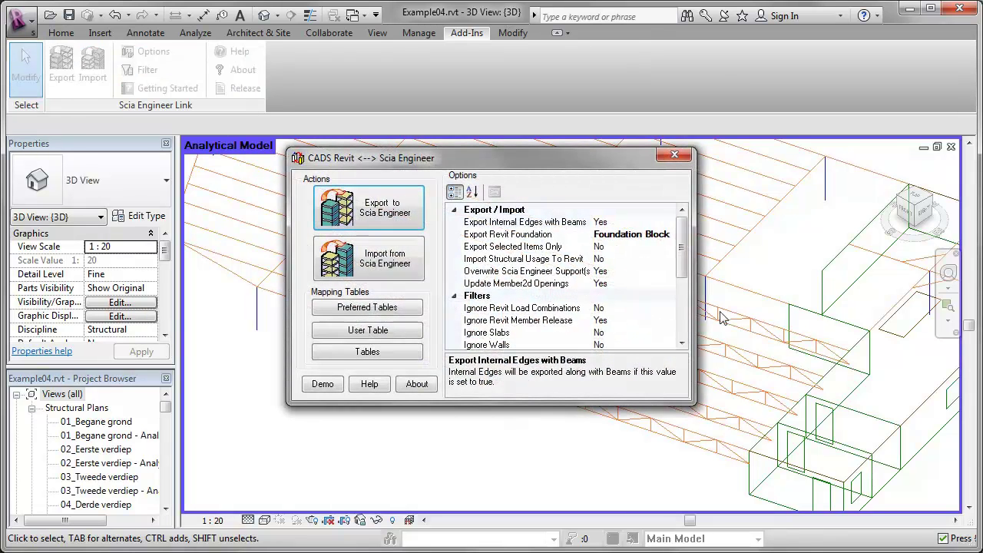
{"action": "left_click_drag", "start_coordinate": [685, 244], "coordinate": [683, 302]}
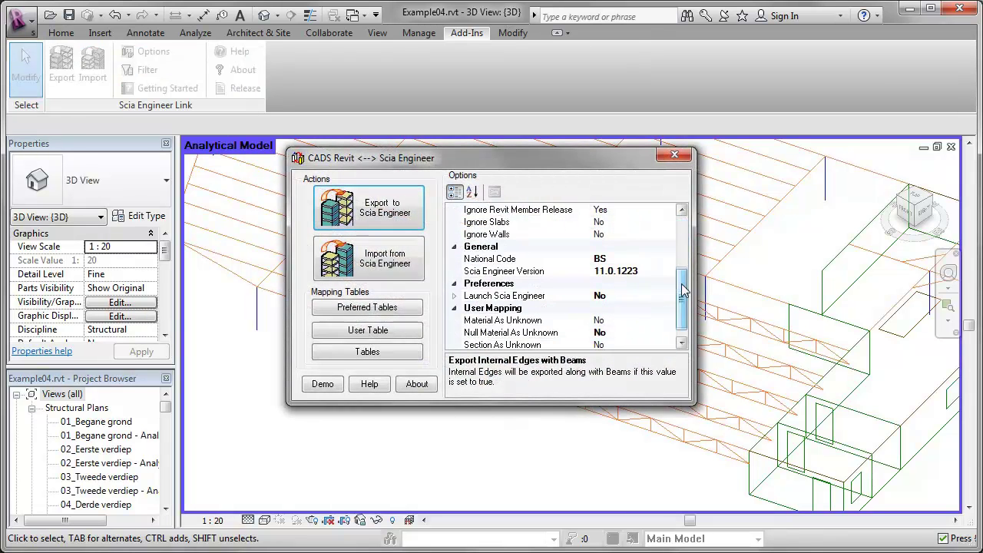
{"action": "left_click", "coordinate": [666, 259]}
{"action": "left_click", "coordinate": [668, 260]}
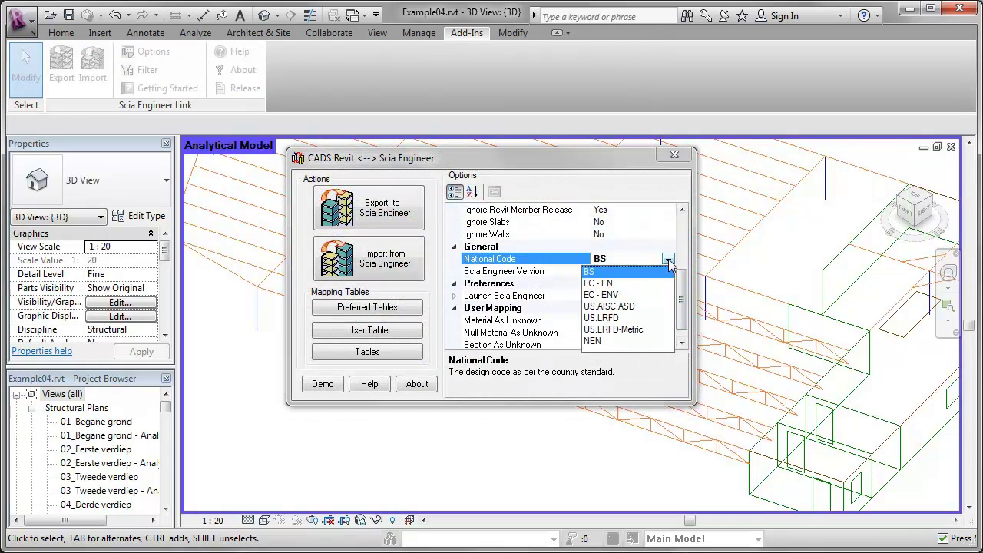
{"action": "left_click", "coordinate": [611, 283]}
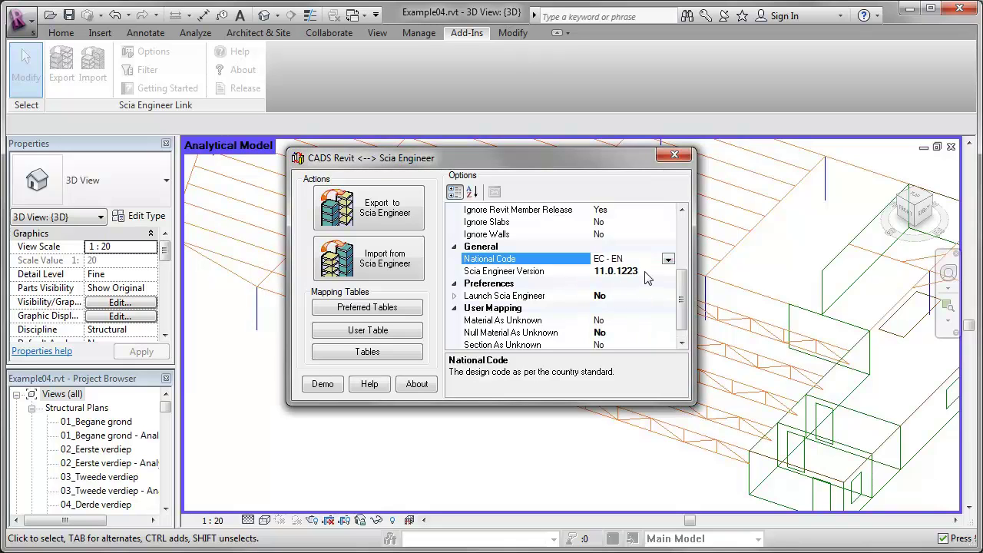
Step: Set Launch Scia Engineer to Yes and start exporting the model to Scia Engineer
{"action": "left_click", "coordinate": [614, 296]}
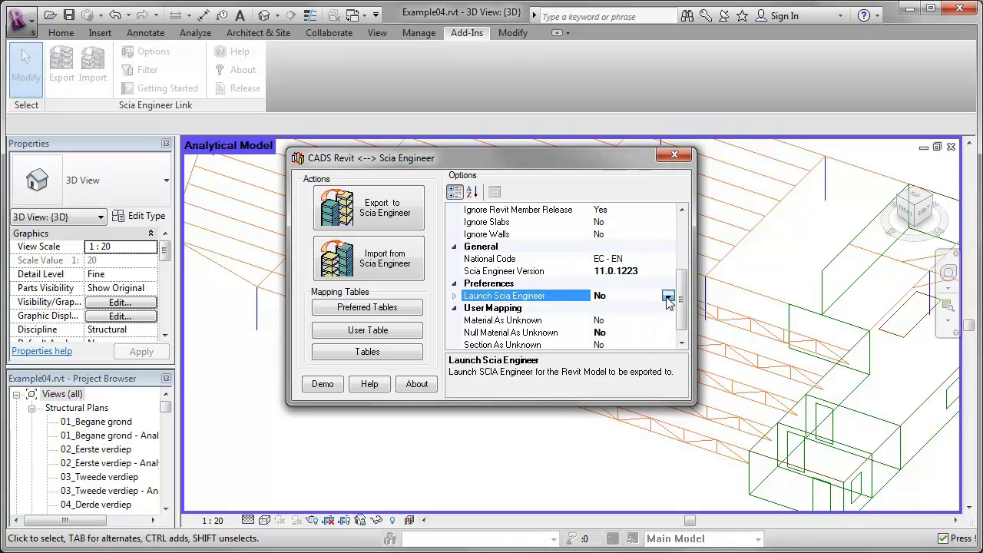
{"action": "left_click", "coordinate": [668, 297]}
{"action": "left_click", "coordinate": [603, 310]}
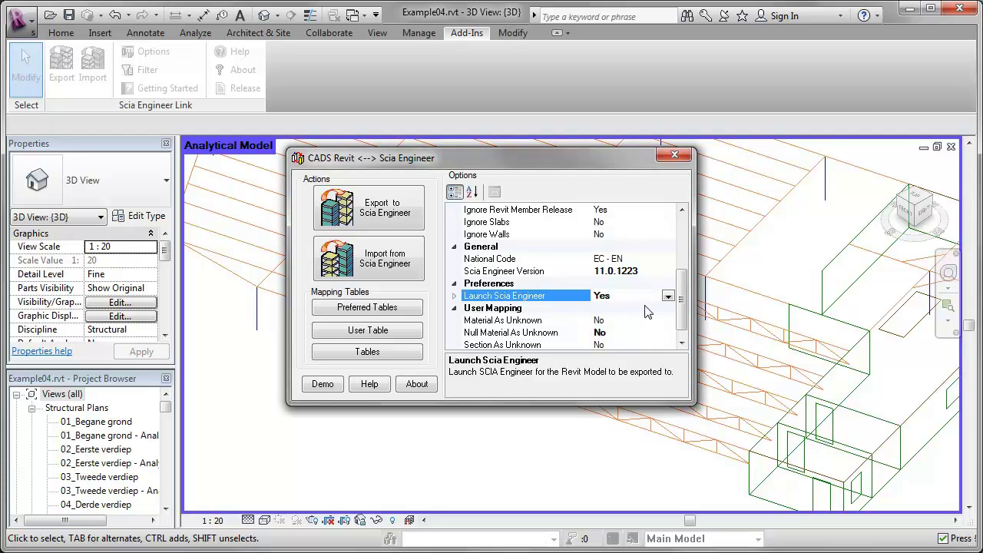
{"action": "left_click_drag", "start_coordinate": [683, 311], "coordinate": [684, 242]}
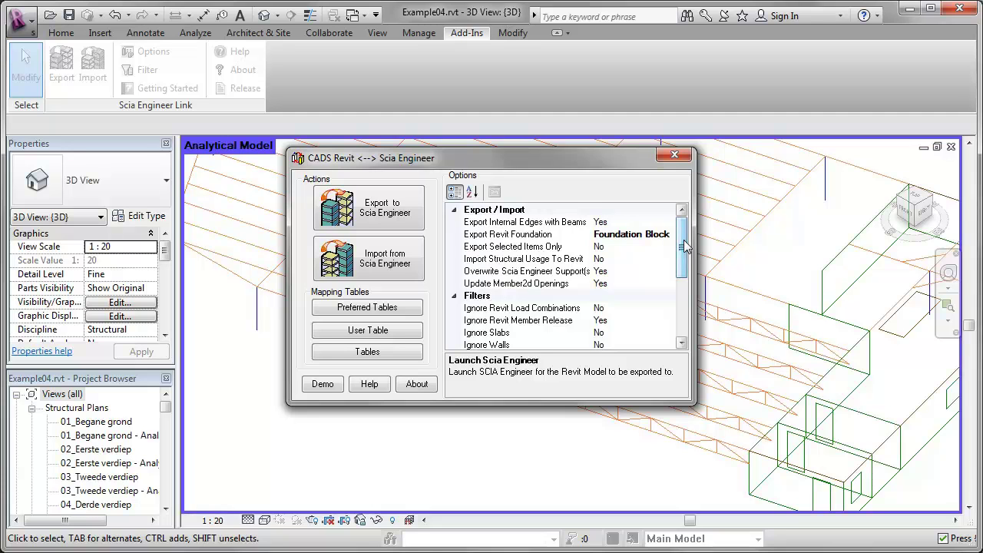
{"action": "left_click", "coordinate": [392, 219]}
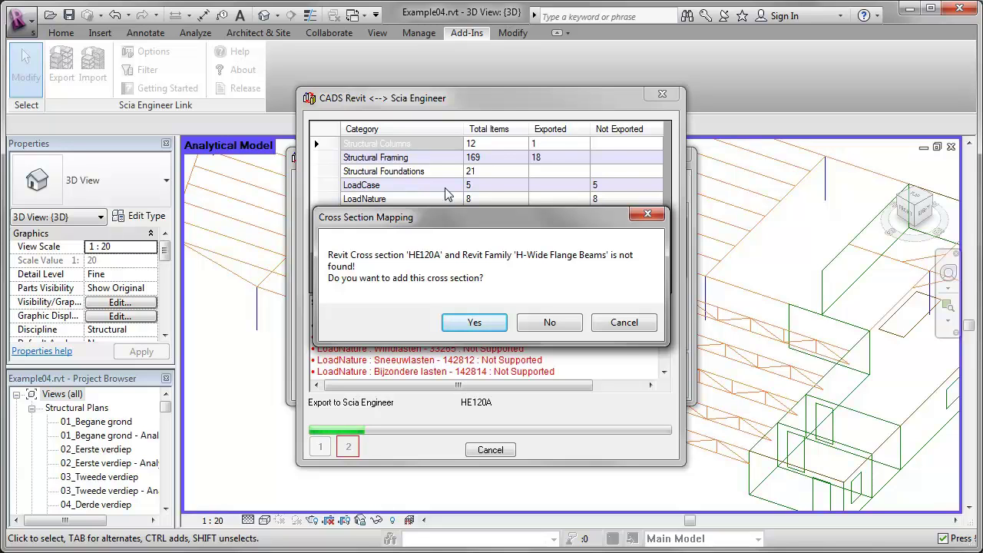
Step: Add the missing HE120A beam section to the user table, using the Netherlands Beams database and mapping it to HEA120
{"action": "left_click", "coordinate": [472, 321]}
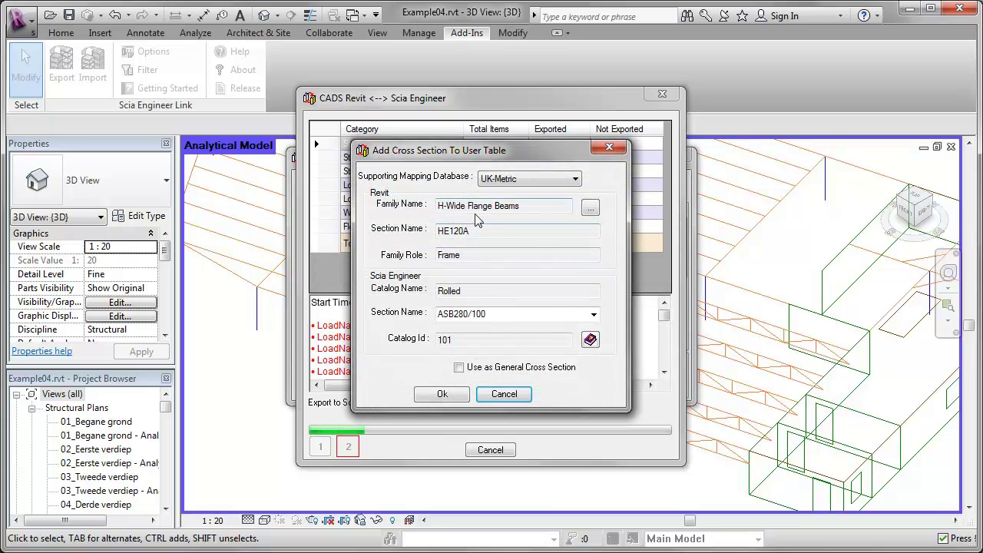
{"action": "left_click", "coordinate": [559, 181]}
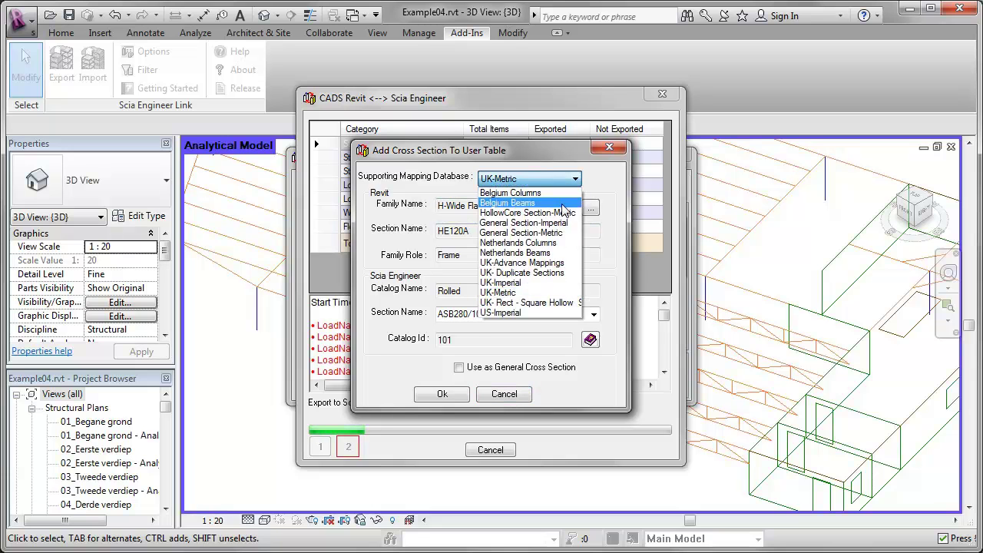
{"action": "left_click", "coordinate": [554, 252]}
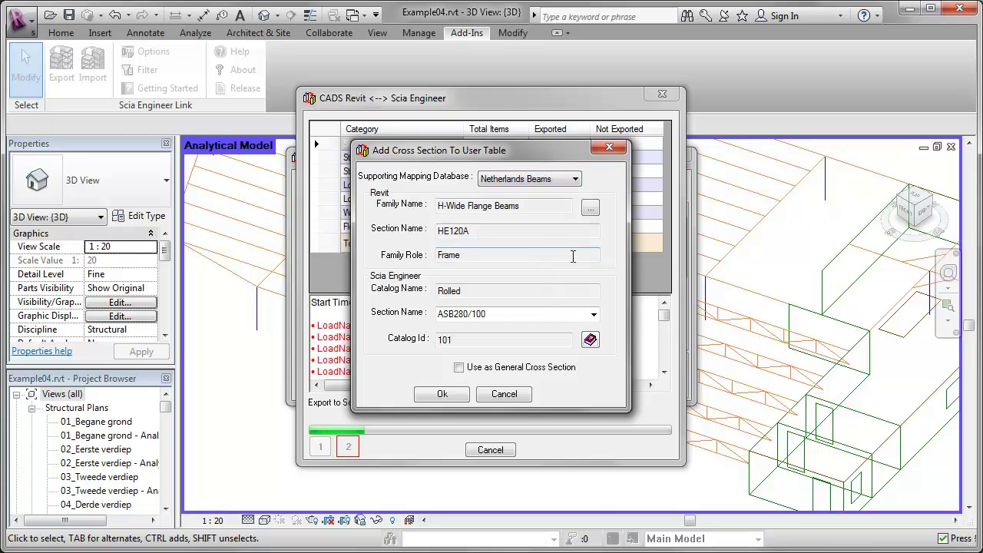
{"action": "left_click", "coordinate": [594, 314]}
{"action": "left_click_drag", "start_coordinate": [594, 342], "coordinate": [593, 416]}
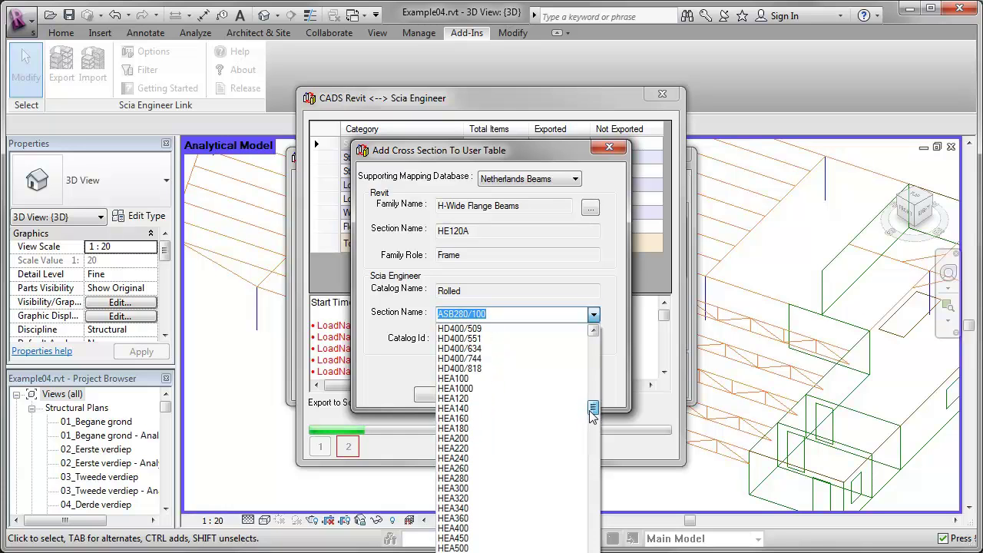
{"action": "left_click", "coordinate": [504, 397]}
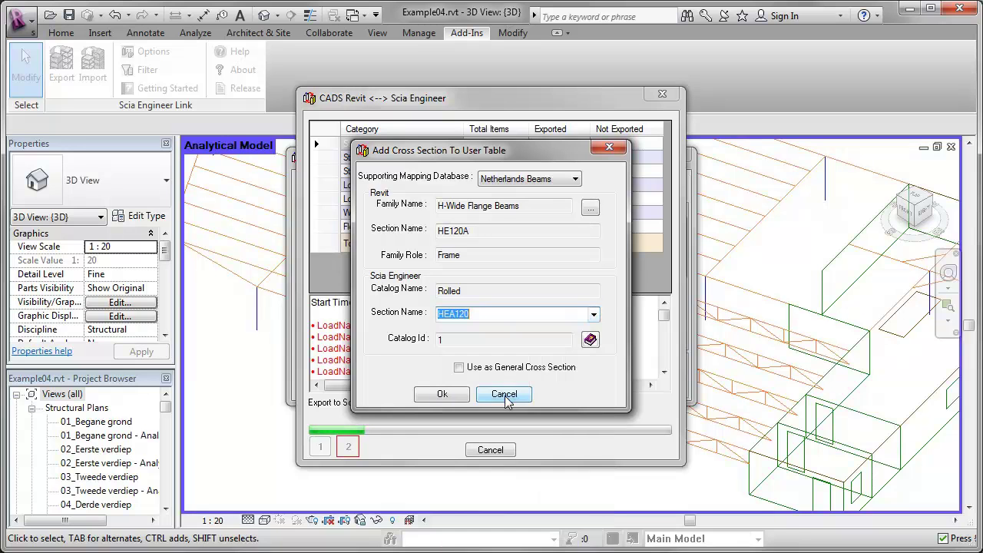
{"action": "left_click", "coordinate": [442, 395]}
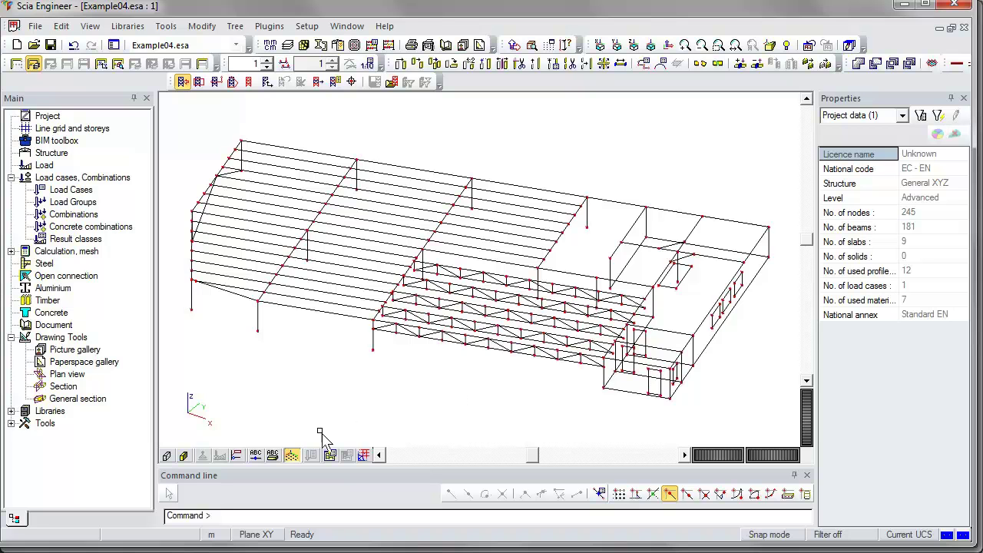
Step: In Scia Engineer, inspect the exported structure with rendered member volumes and surfaces, and return it to the wireframe display
{"action": "left_click", "coordinate": [166, 455]}
{"action": "left_click", "coordinate": [184, 456]}
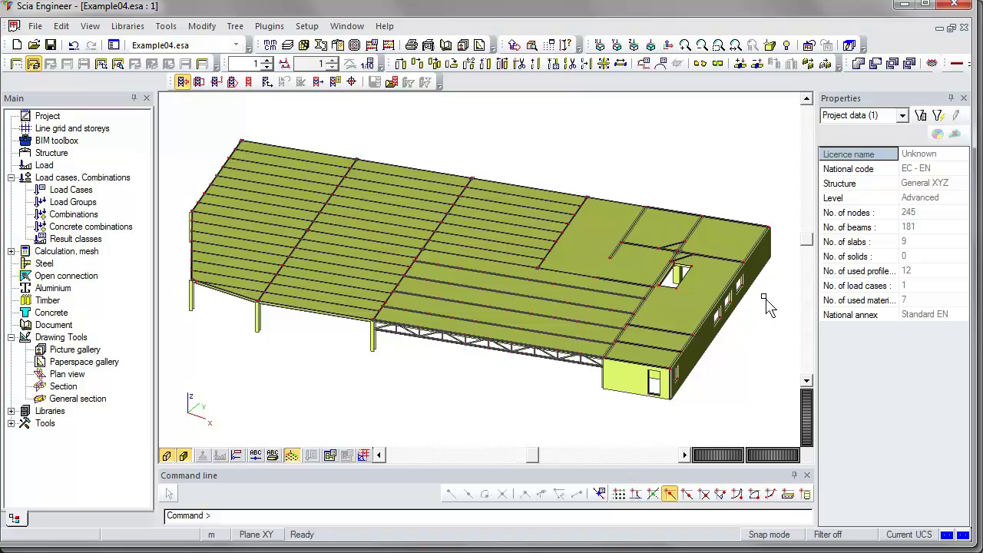
{"action": "mouse_move", "coordinate": [719, 395]}
{"action": "right_mouse_down", "text": "ctrl"}
{"action": "mouse_move", "coordinate": [700, 345]}
{"action": "mouse_move", "coordinate": [695, 365]}
{"action": "mouse_move", "coordinate": [717, 391]}
{"action": "mouse_move", "coordinate": [725, 385]}
{"action": "right_mouse_up", "text": "ctrl"}
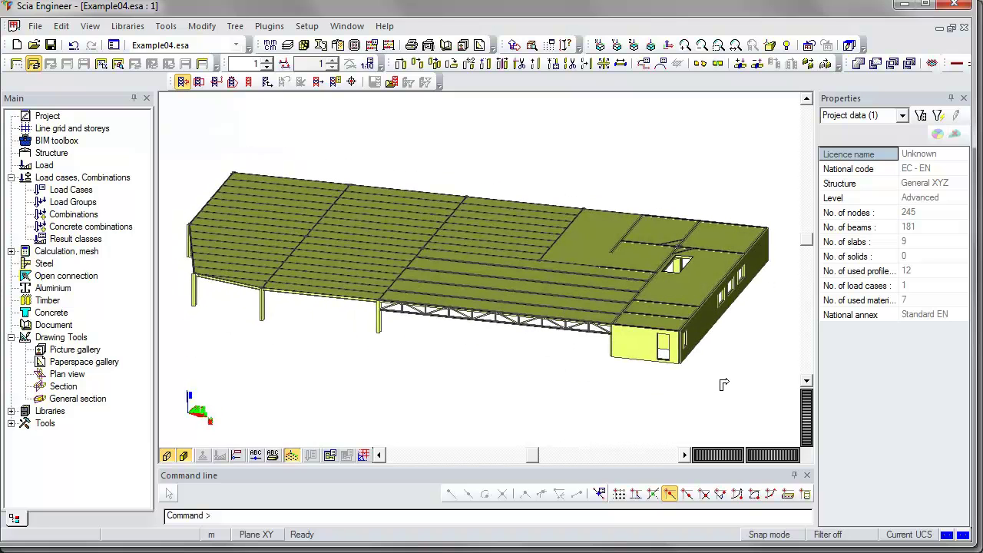
{"action": "left_click", "coordinate": [184, 457]}
{"action": "left_click", "coordinate": [167, 456]}
Step: Add hinged node supports with rigid X, Y and Z translations to all base nodes of the structure
{"action": "left_click", "coordinate": [604, 63]}
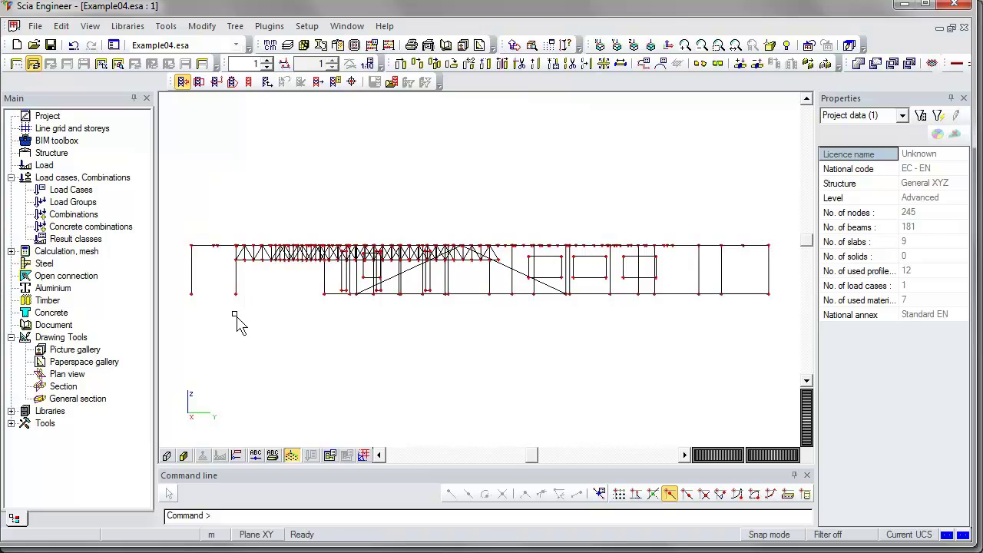
{"action": "left_click_drag", "start_coordinate": [183, 289], "coordinate": [774, 312]}
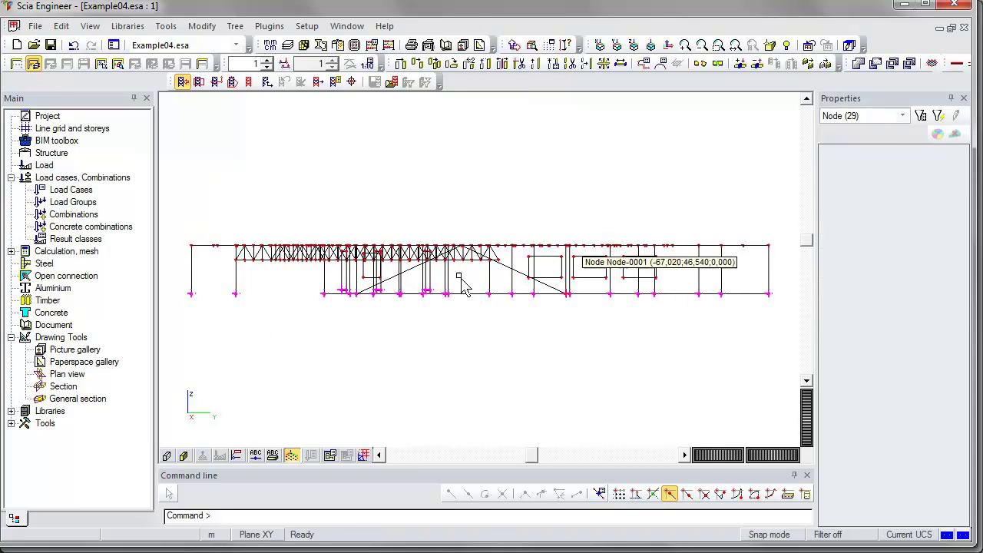
{"action": "left_click", "coordinate": [46, 155]}
{"action": "double_click", "coordinate": [44, 156]}
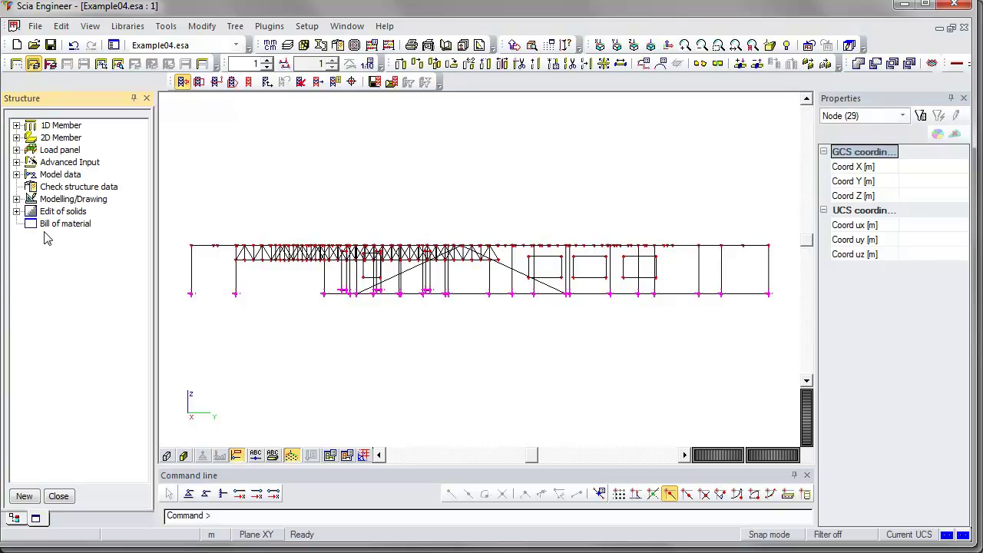
{"action": "left_click", "coordinate": [208, 496]}
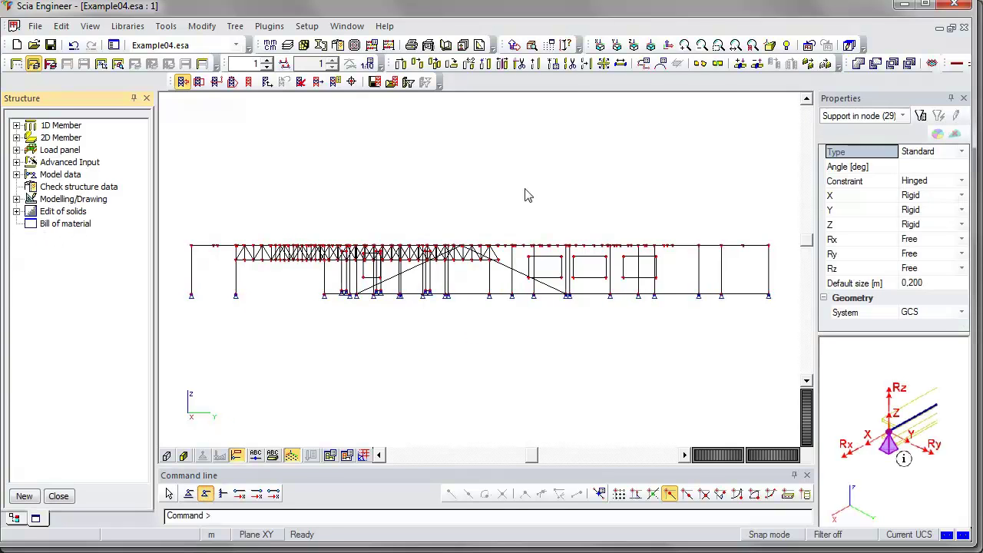
{"action": "left_click", "coordinate": [650, 47]}
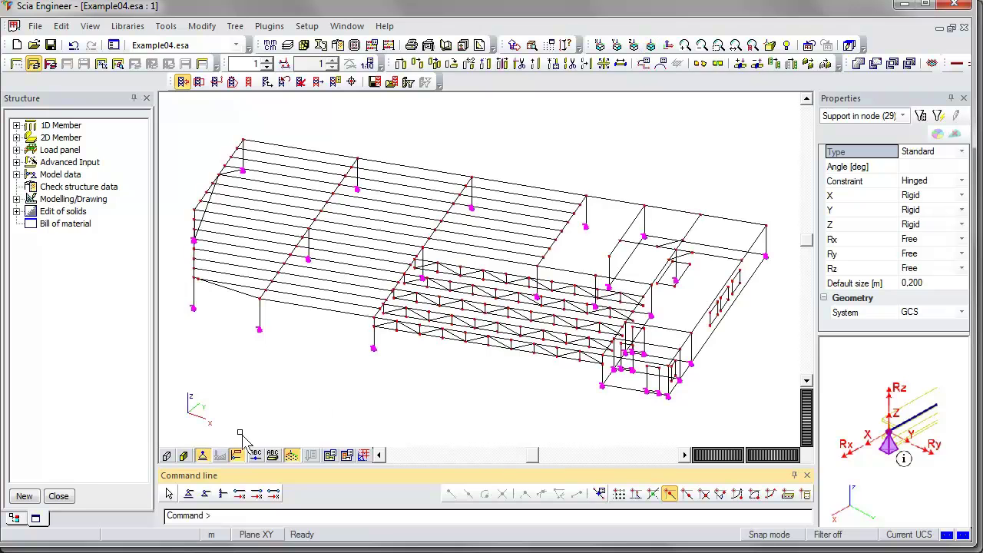
{"action": "left_click", "coordinate": [58, 495]}
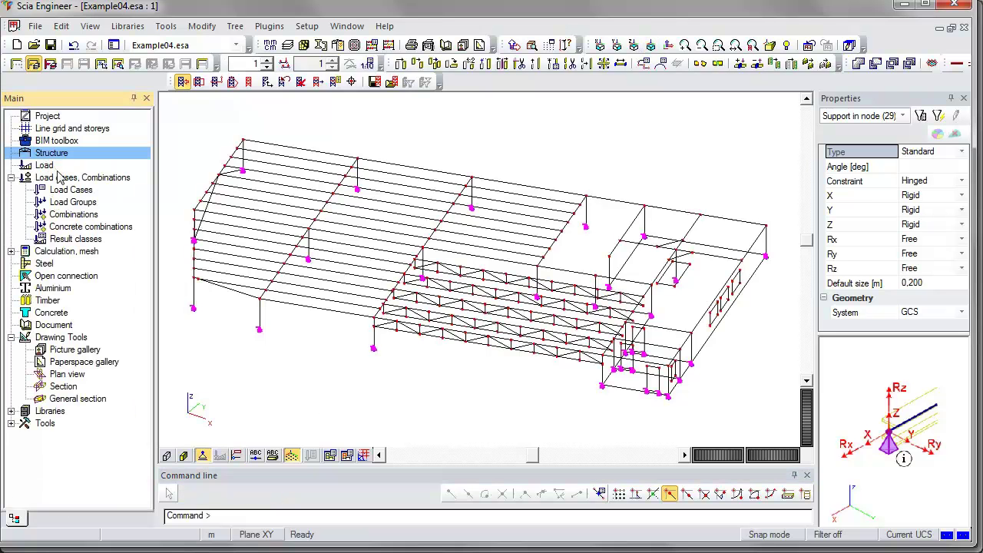
Step: Create a new permanent load case named Roofload with the Standard load type in load group LG1
{"action": "double_click", "coordinate": [47, 163]}
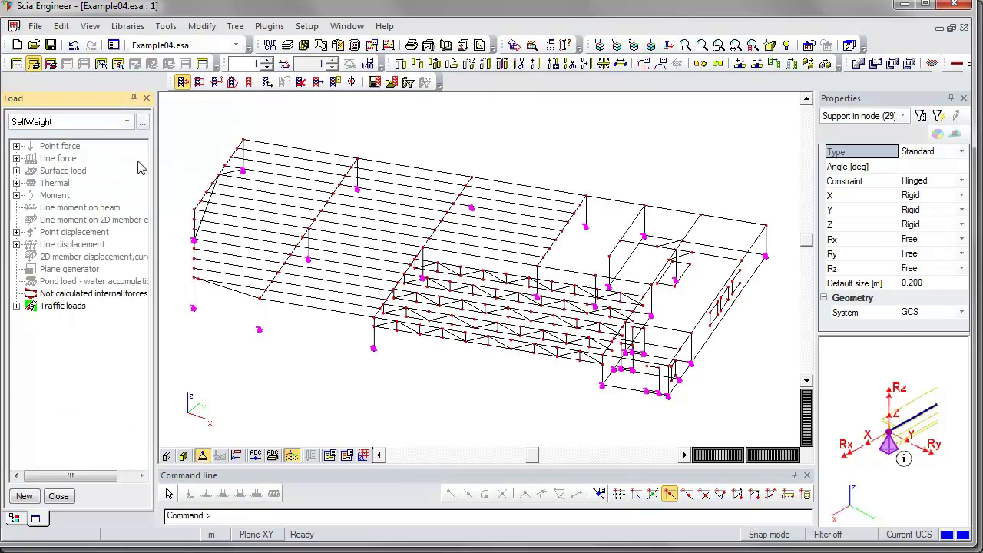
{"action": "left_click", "coordinate": [143, 121]}
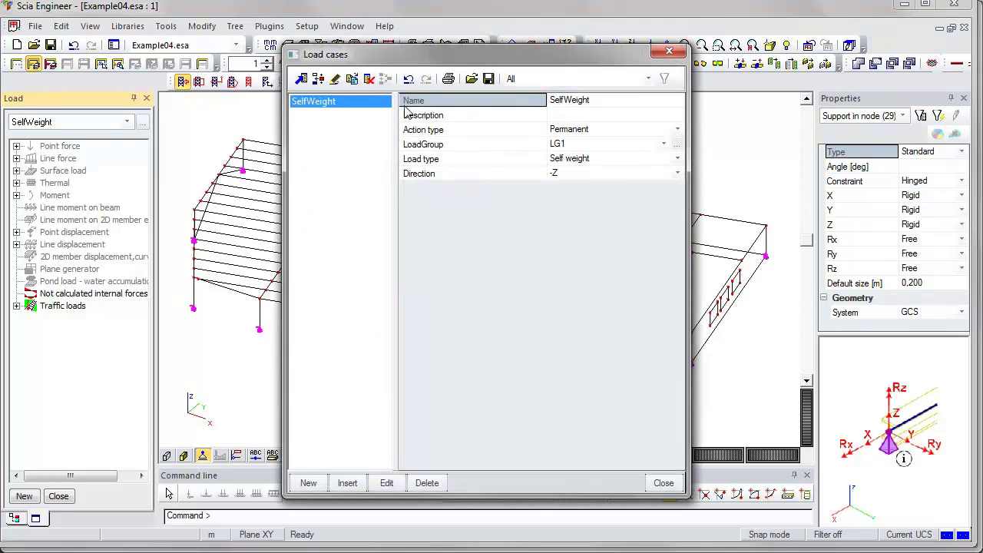
{"action": "left_click", "coordinate": [307, 482]}
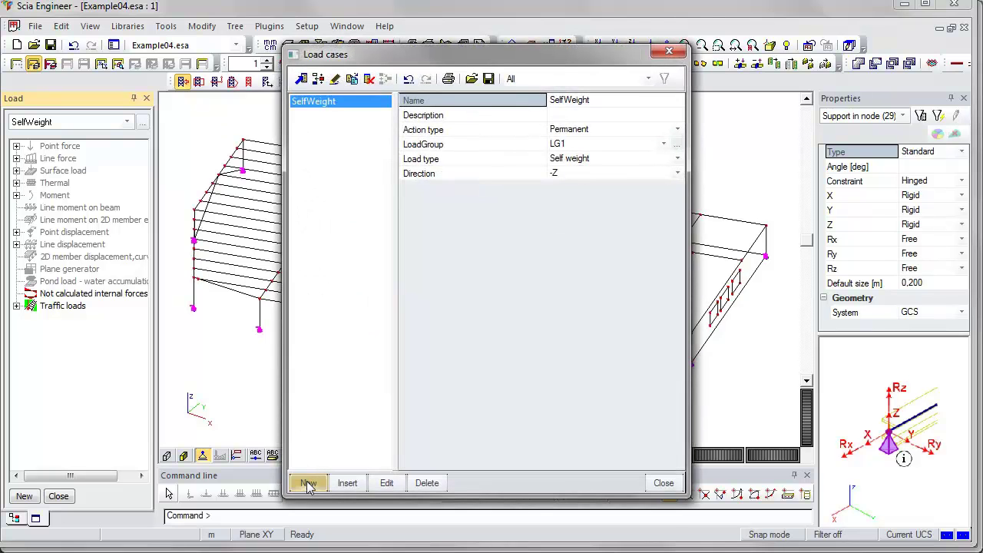
{"action": "left_click", "coordinate": [584, 101]}
{"action": "type", "text": "Roof"}
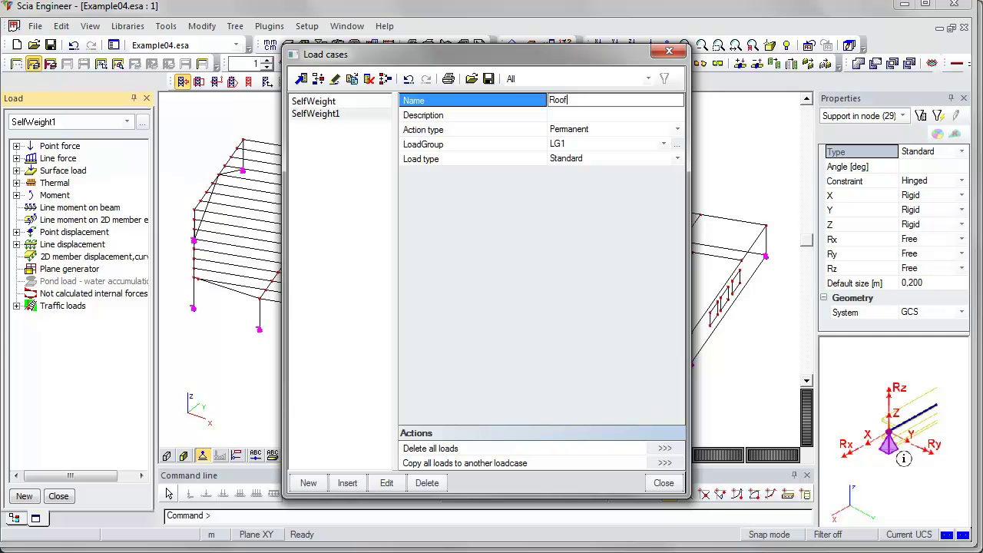
{"action": "type", "text": "load"}
{"action": "left_click", "coordinate": [663, 482]}
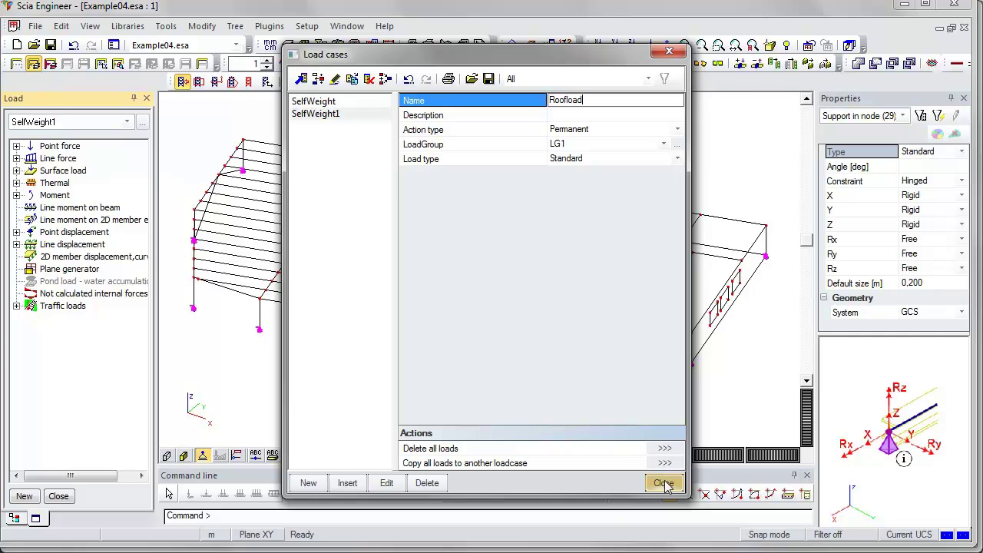
Step: Apply a surface force of -1.00 kN/m² in the Z direction to the roof slab in the Roofload case
{"action": "left_click", "coordinate": [16, 170]}
{"action": "double_click", "coordinate": [83, 188]}
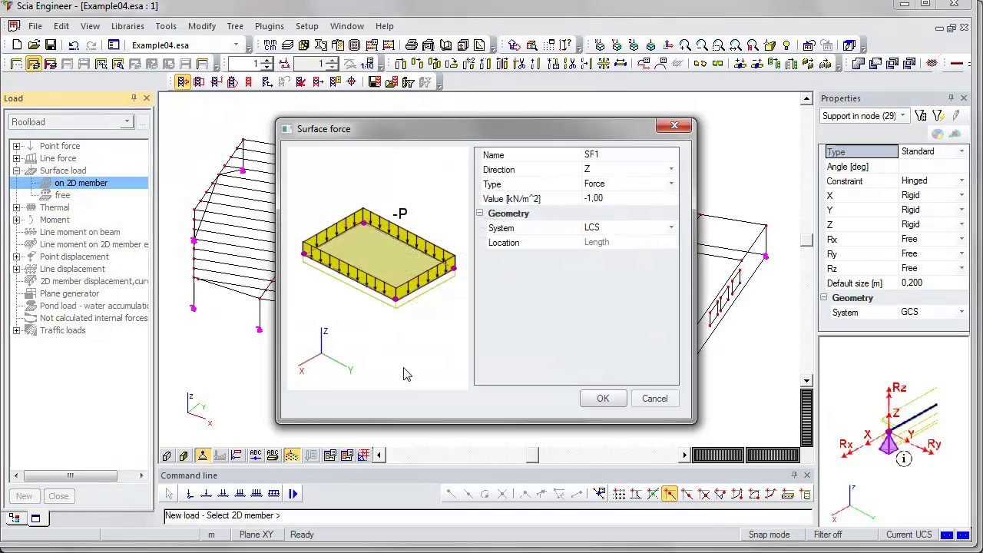
{"action": "left_click", "coordinate": [595, 406]}
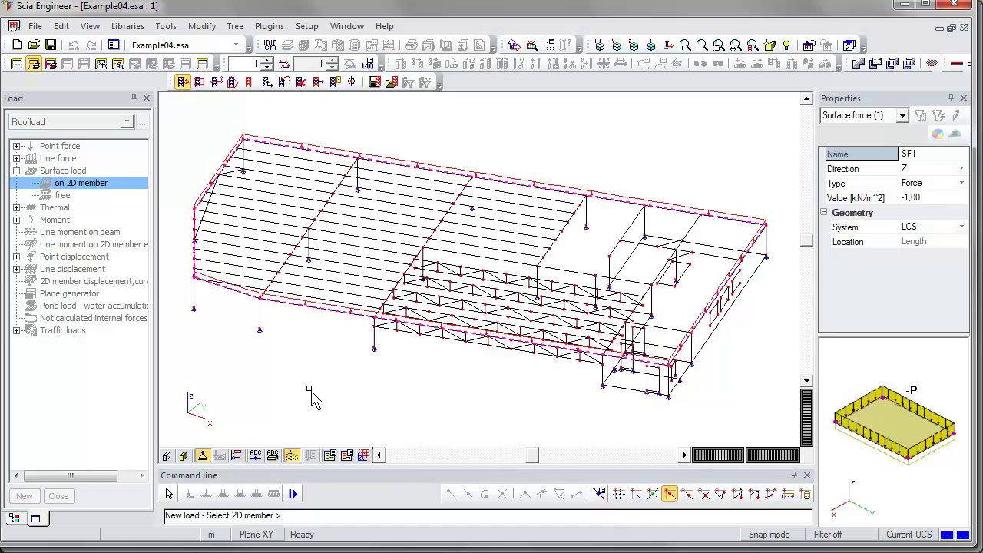
{"action": "key", "text": "Escape"}
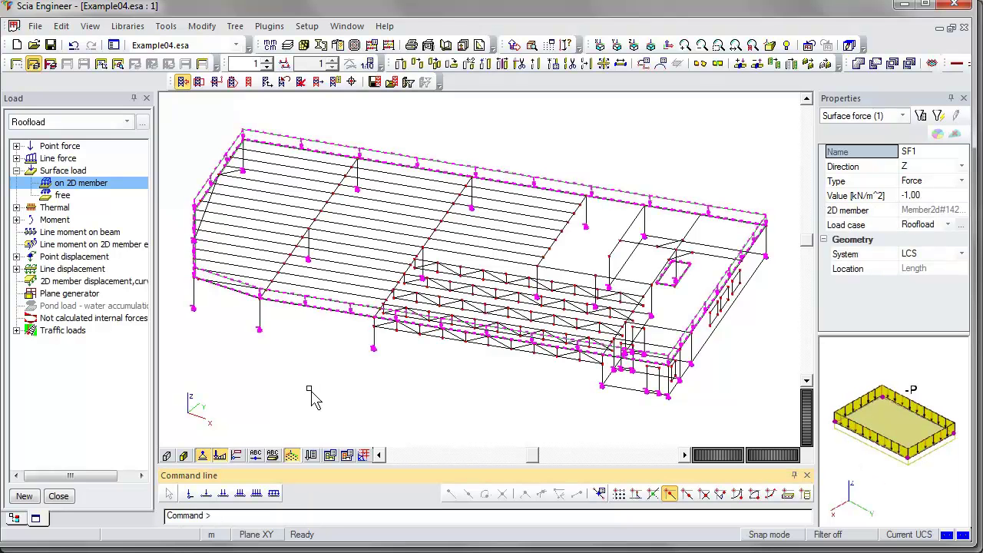
{"action": "key", "text": "Escape"}
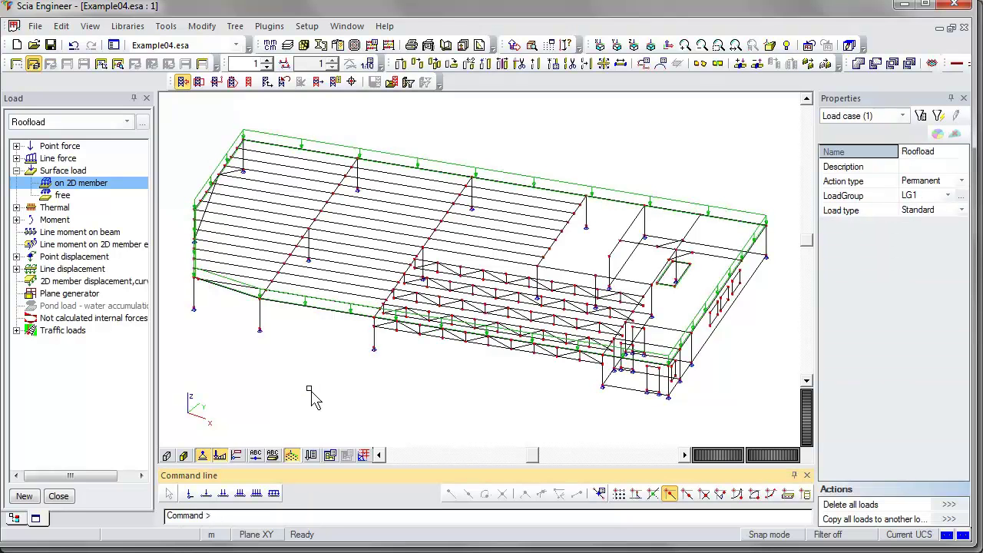
Step: Render the member surfaces with the roof load shown, and run the linear calculation of the structure
{"action": "left_click", "coordinate": [184, 455]}
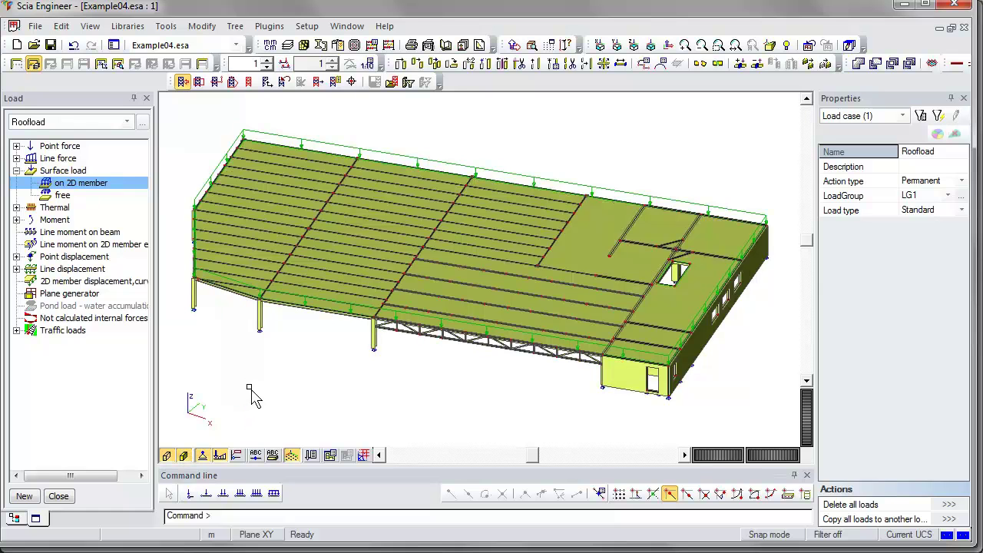
{"action": "left_click", "coordinate": [376, 46]}
{"action": "left_click", "coordinate": [441, 422]}
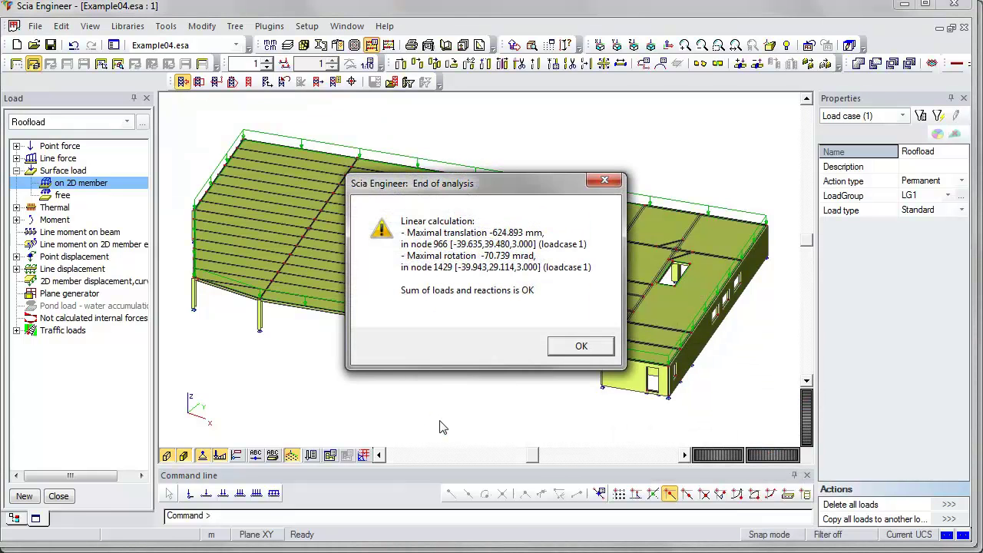
{"action": "key", "text": "Return"}
{"action": "left_click", "coordinate": [61, 497]}
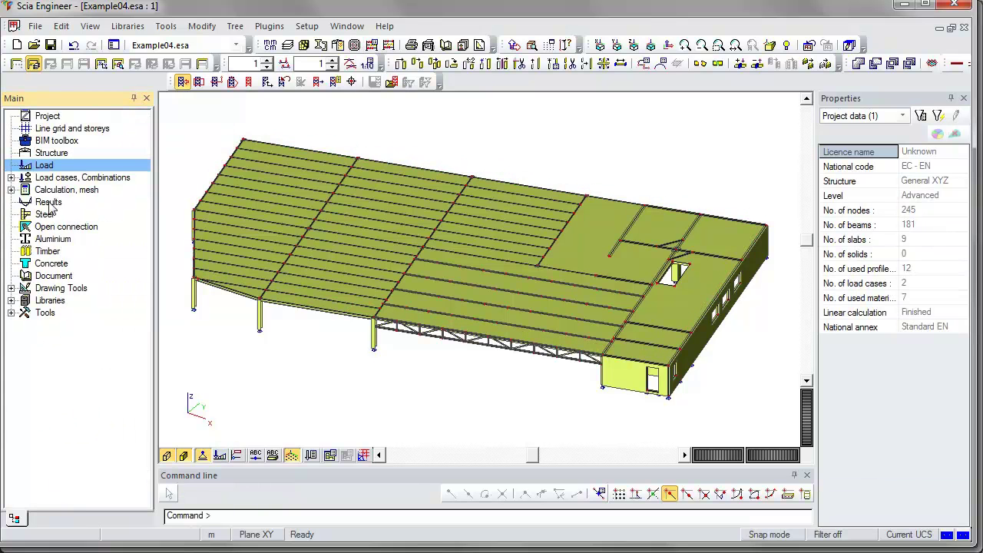
Step: Display the My internal forces on all beams for Roofload and examine the column at the end of the trusses
{"action": "left_click", "coordinate": [35, 203]}
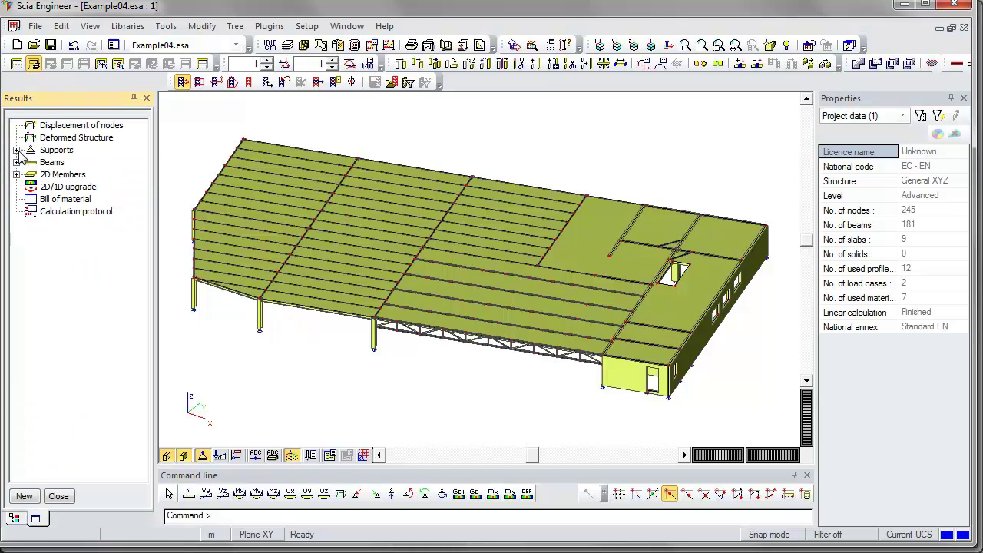
{"action": "left_click", "coordinate": [16, 162]}
{"action": "left_click", "coordinate": [86, 174]}
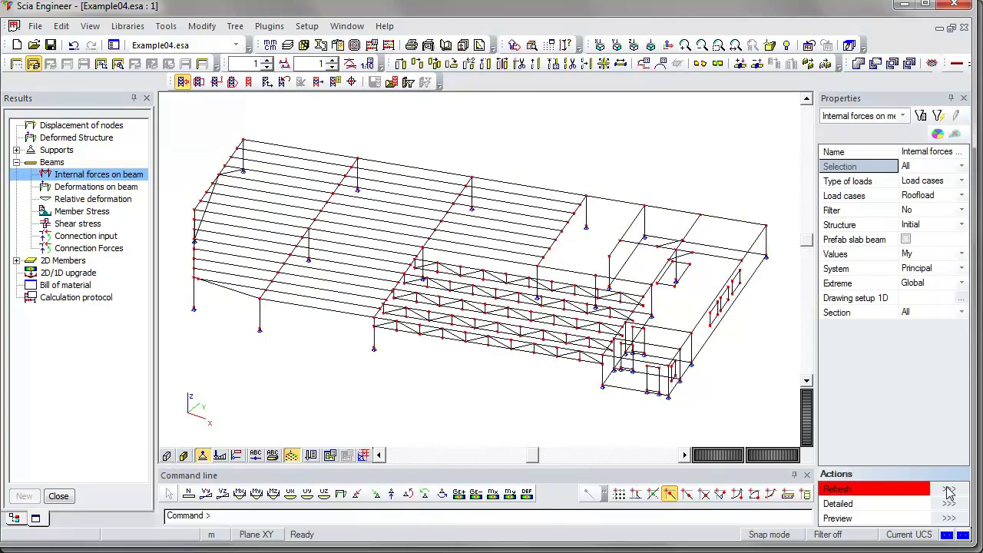
{"action": "left_click", "coordinate": [950, 492]}
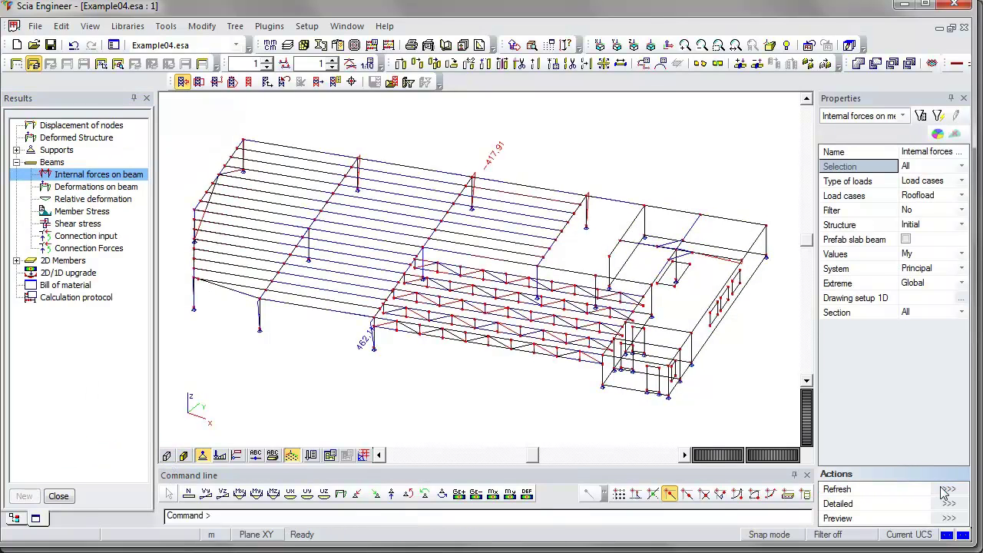
{"action": "scroll", "coordinate": [385, 361], "scroll_direction": "up", "scroll_amount": 3}
{"action": "middle_click_drag", "start_coordinate": [374, 305], "coordinate": [580, 361]}
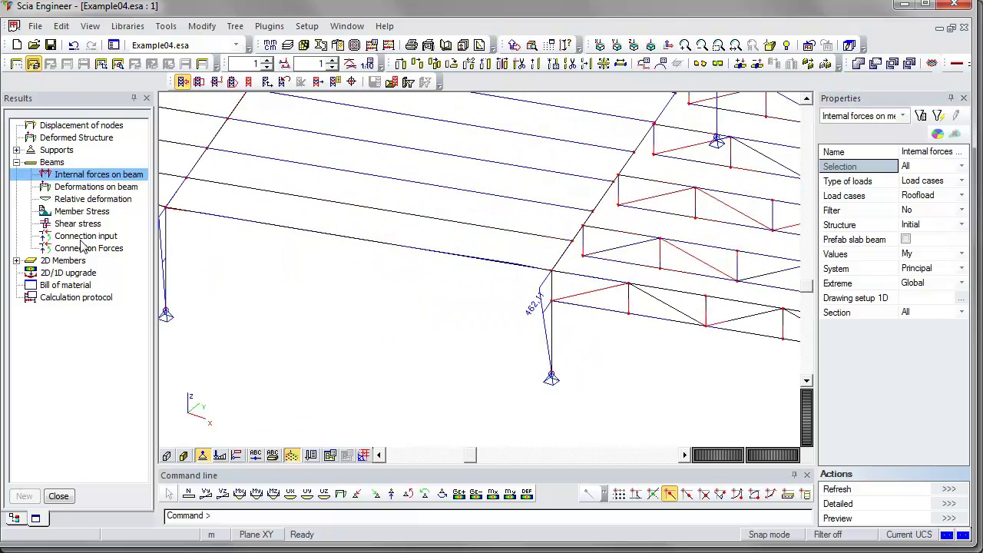
Step: Display the sigx+ stresses on the 2D members for the Roofload case and view the whole structure
{"action": "double_click", "coordinate": [27, 262]}
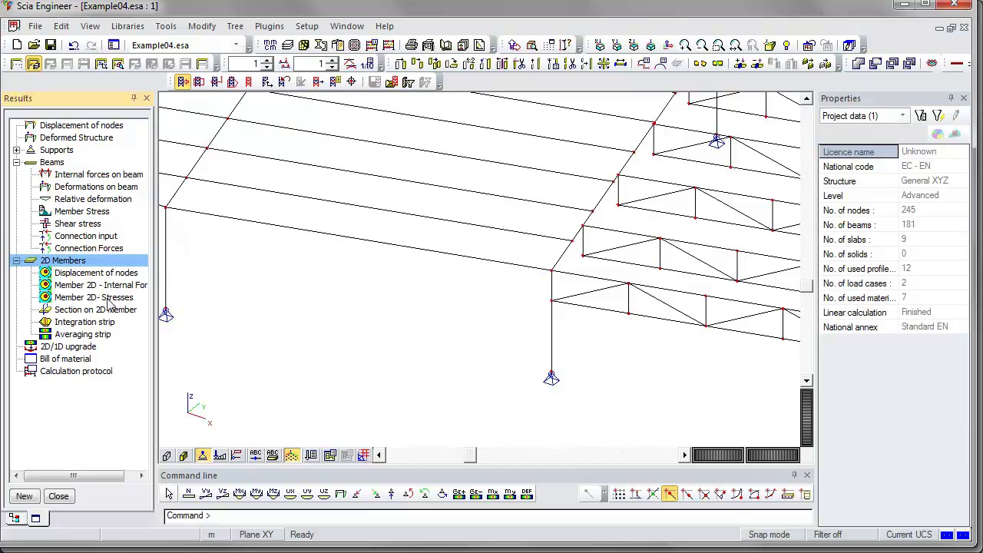
{"action": "left_click", "coordinate": [108, 299]}
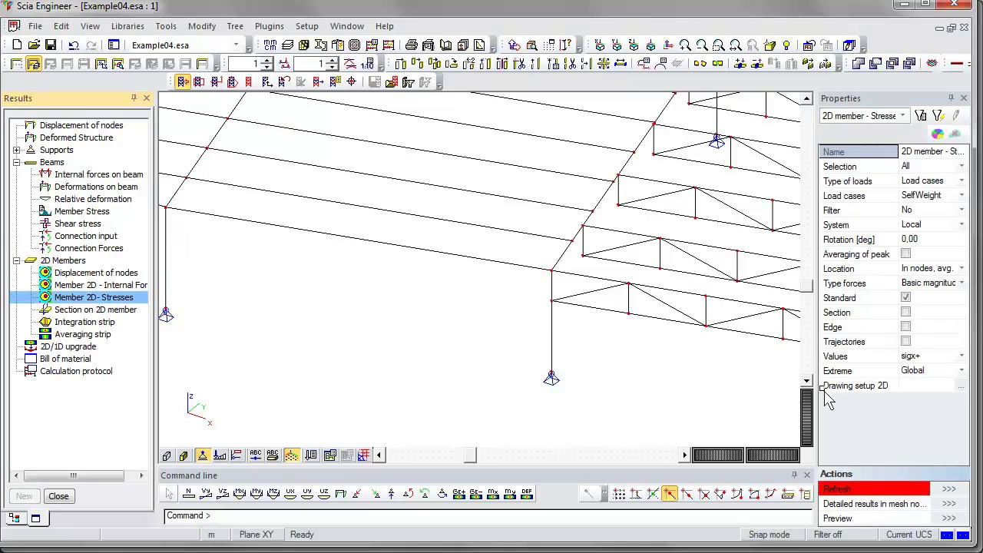
{"action": "left_click", "coordinate": [962, 195]}
{"action": "left_click", "coordinate": [962, 195]}
{"action": "left_click", "coordinate": [926, 222]}
{"action": "left_click", "coordinate": [941, 489]}
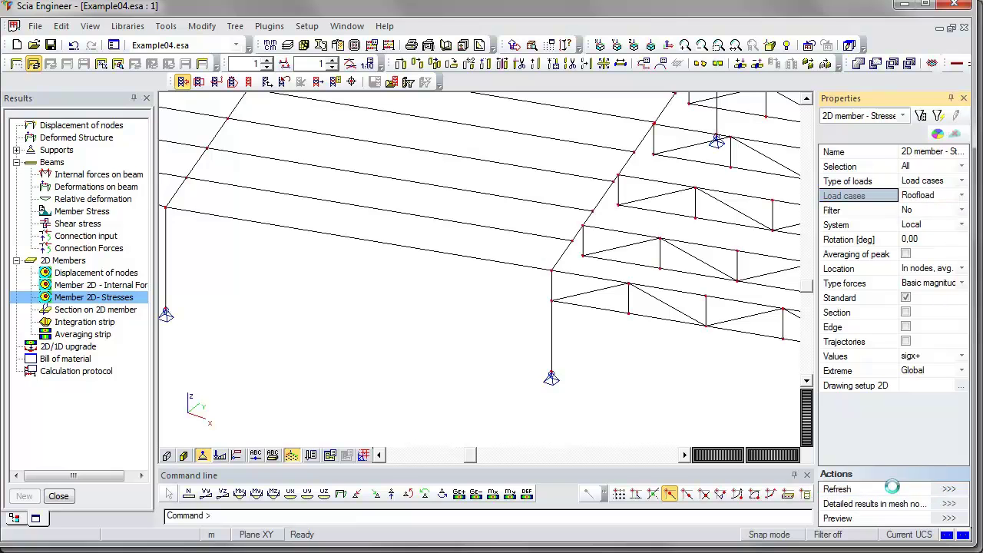
{"action": "left_click", "coordinate": [646, 67]}
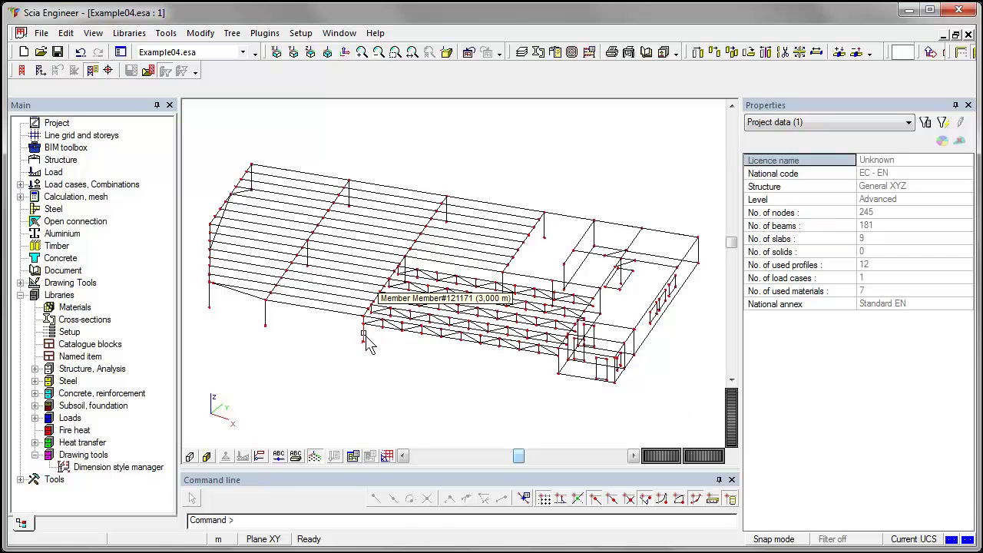
Step: Change the cross-section of the three HEA500 columns along the truss support line to HEA450
{"action": "left_click", "coordinate": [402, 289]}
{"action": "scroll", "coordinate": [405, 291], "scroll_direction": "up", "scroll_amount": 2}
{"action": "left_click", "coordinate": [401, 259]}
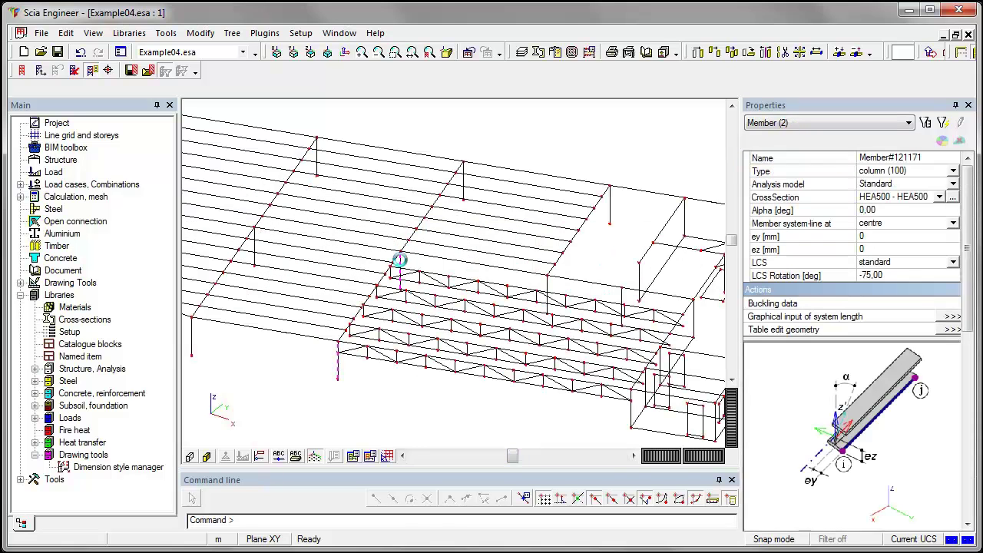
{"action": "left_click", "coordinate": [470, 188]}
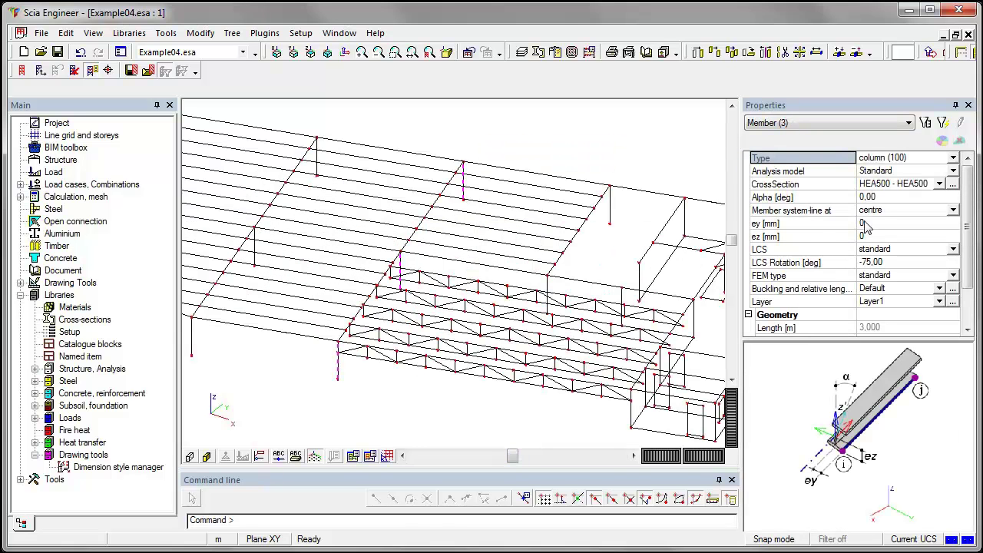
{"action": "left_click", "coordinate": [940, 186]}
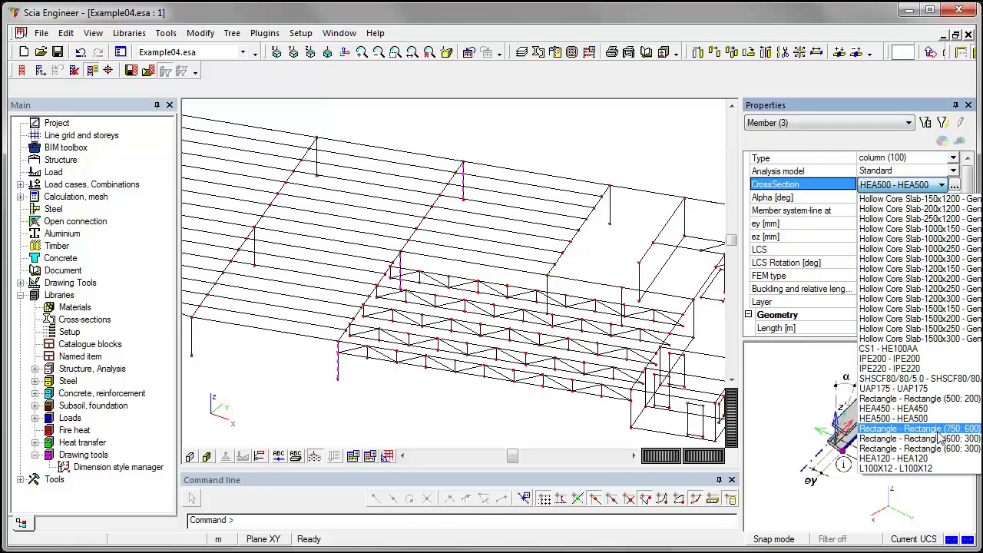
{"action": "left_click", "coordinate": [938, 417]}
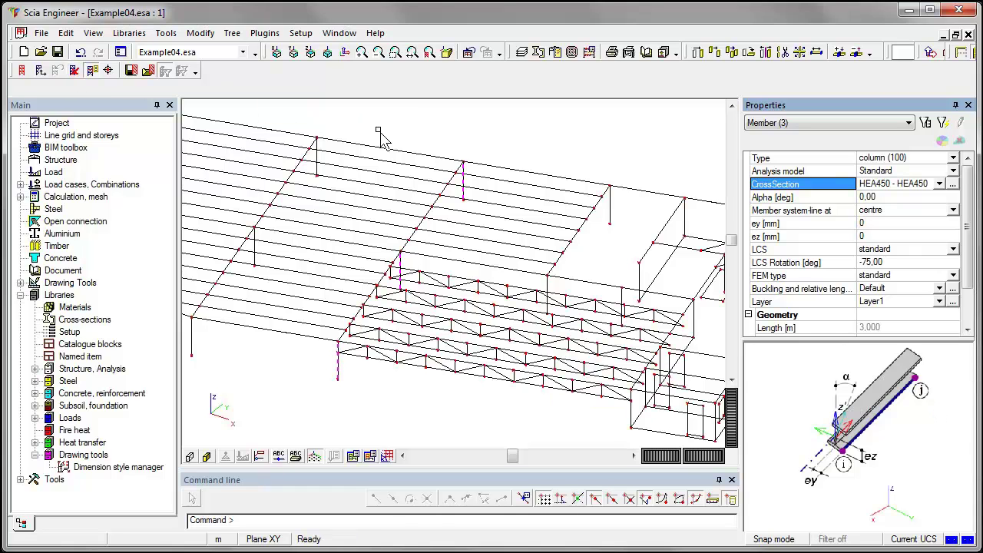
{"action": "left_click", "coordinate": [492, 136]}
{"action": "key", "text": "Escape"}
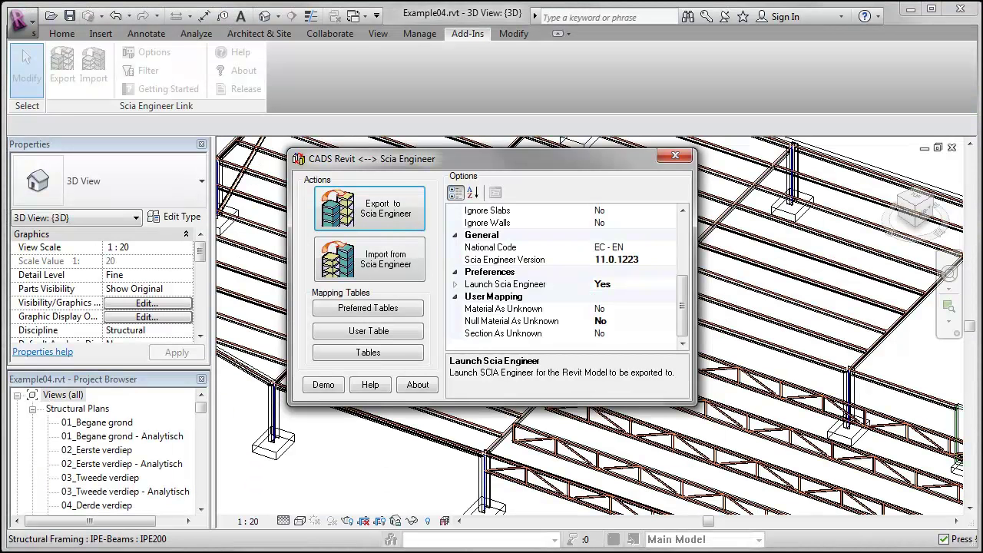
Step: In Revit, import the modified model from Scia Engineer, mapping material S 235 to Metal - Steel - 345 MPa, and close the link dialog
{"action": "left_click", "coordinate": [376, 269]}
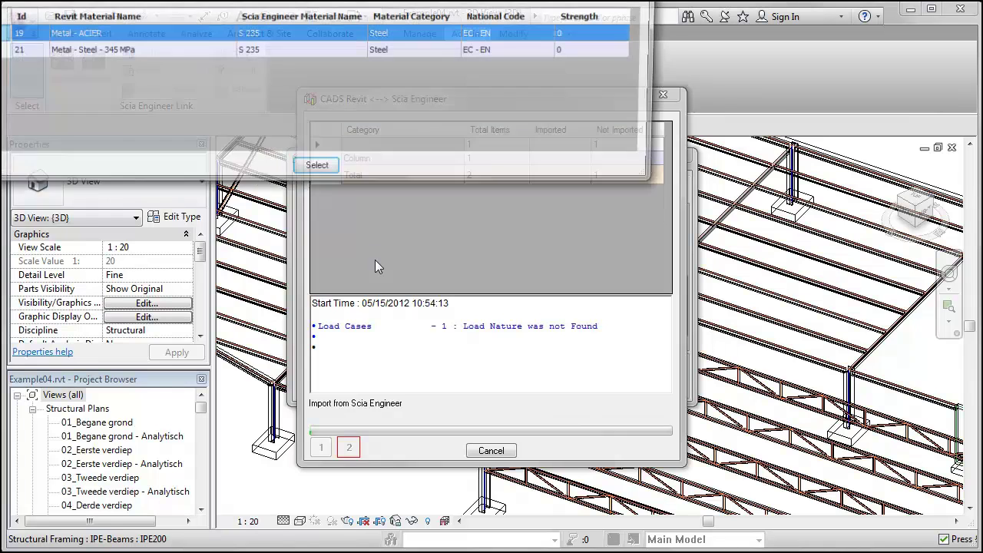
{"action": "left_click", "coordinate": [95, 54]}
{"action": "left_click", "coordinate": [317, 168]}
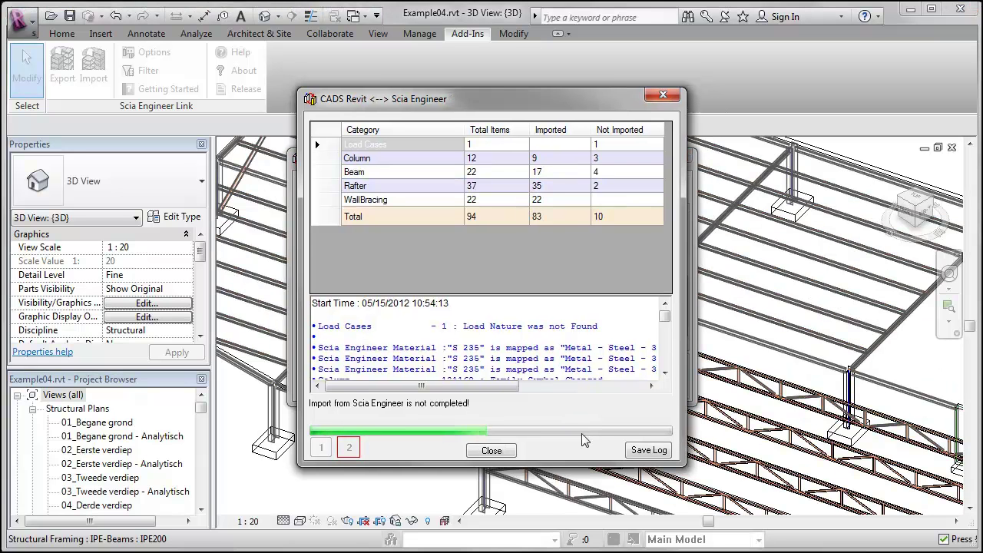
{"action": "left_click", "coordinate": [503, 453]}
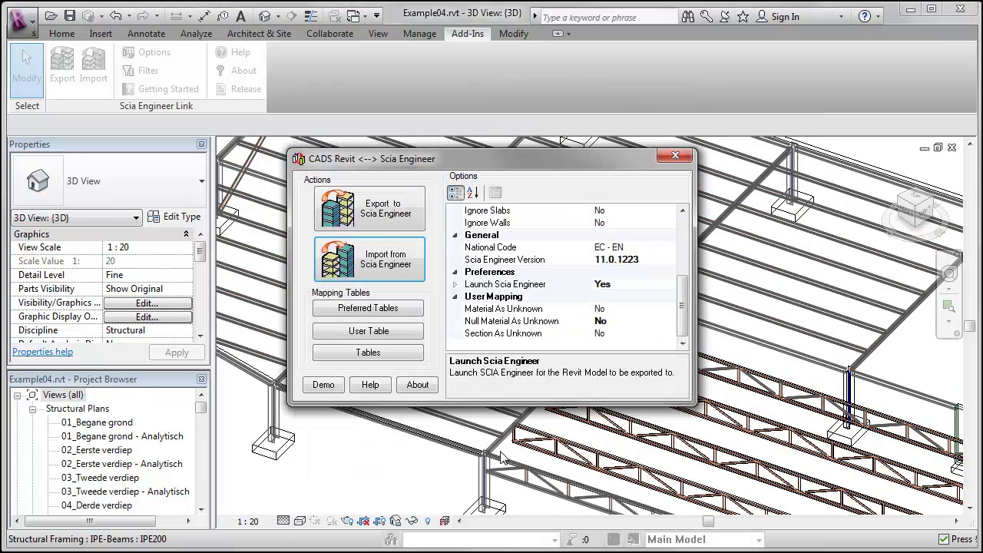
{"action": "left_click", "coordinate": [676, 157]}
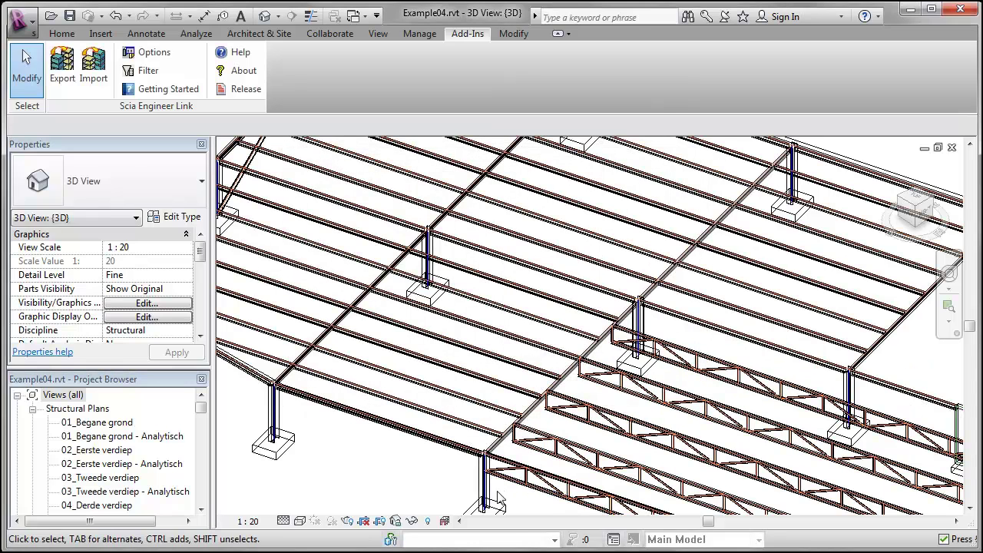
Step: Check the section type of two columns along the truss support line in Revit, and close the program
{"action": "left_click", "coordinate": [489, 495]}
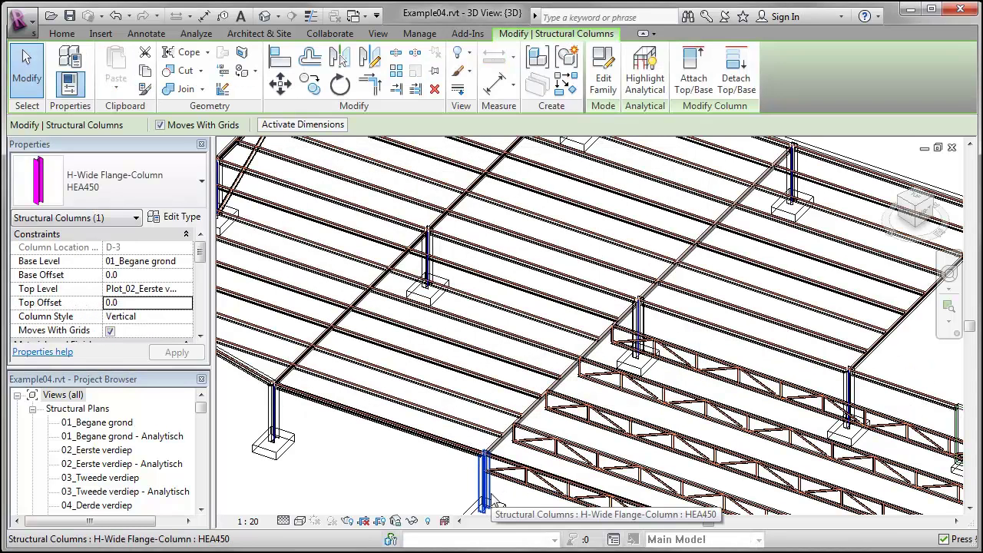
{"action": "left_click", "coordinate": [644, 323]}
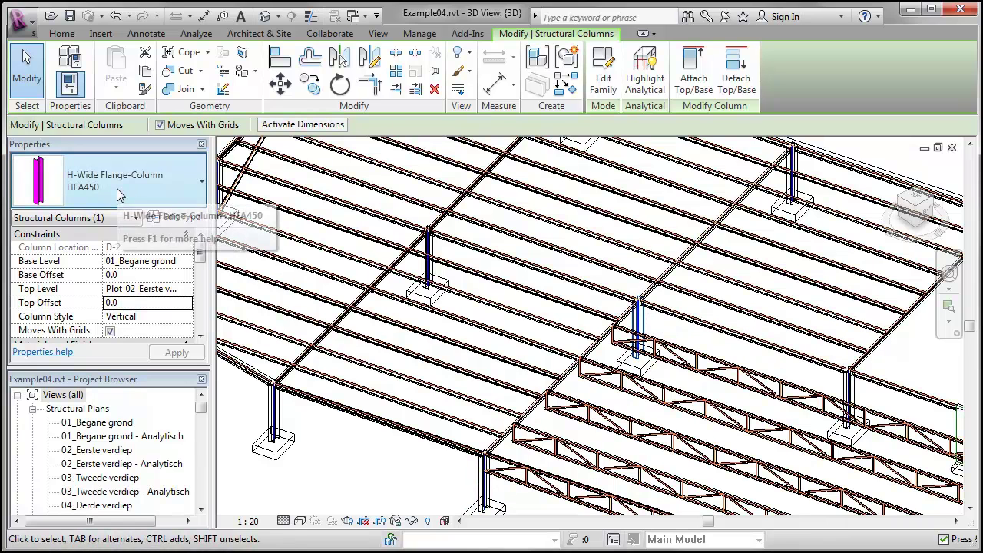
{"action": "left_click", "coordinate": [350, 463]}
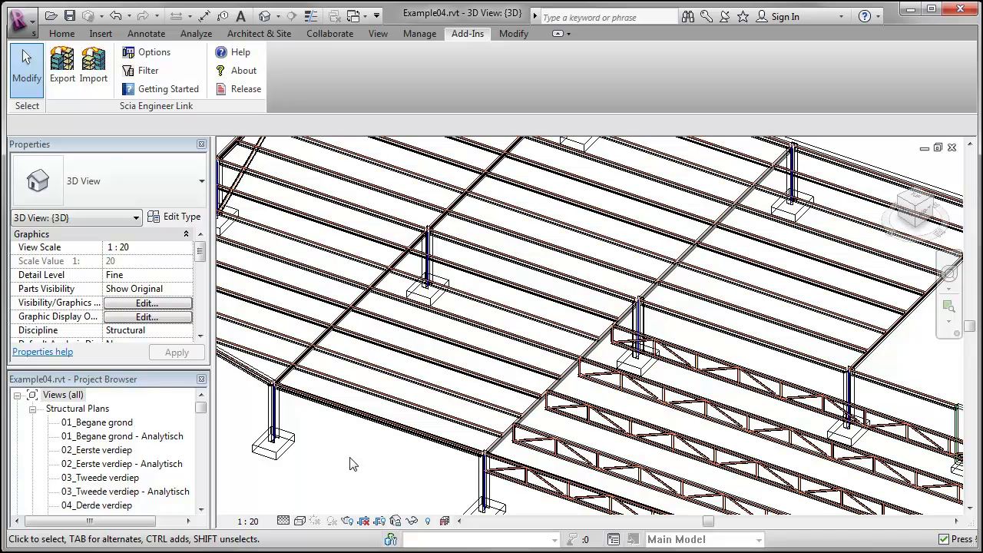
{"action": "left_click", "coordinate": [961, 9]}
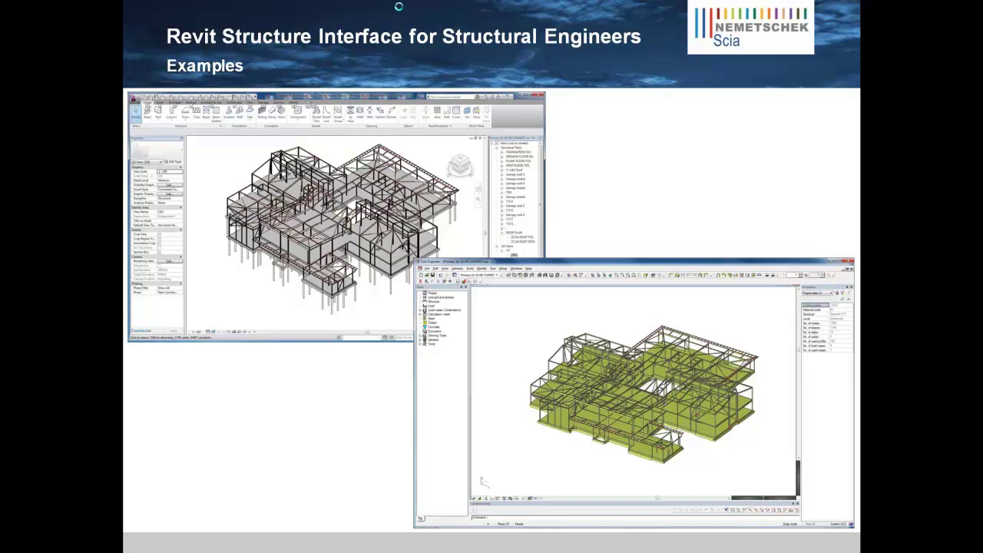
{"action": "key", "text": "Right"}
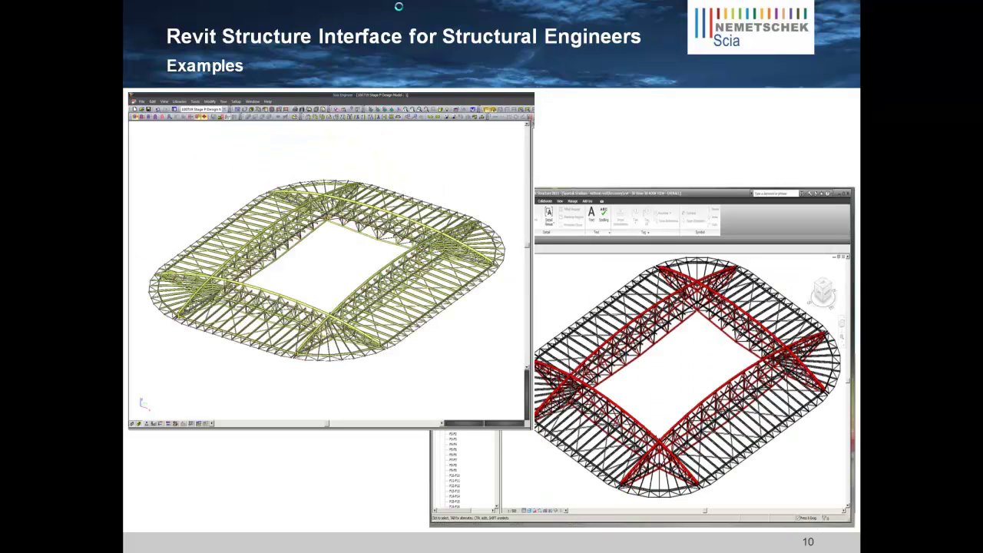
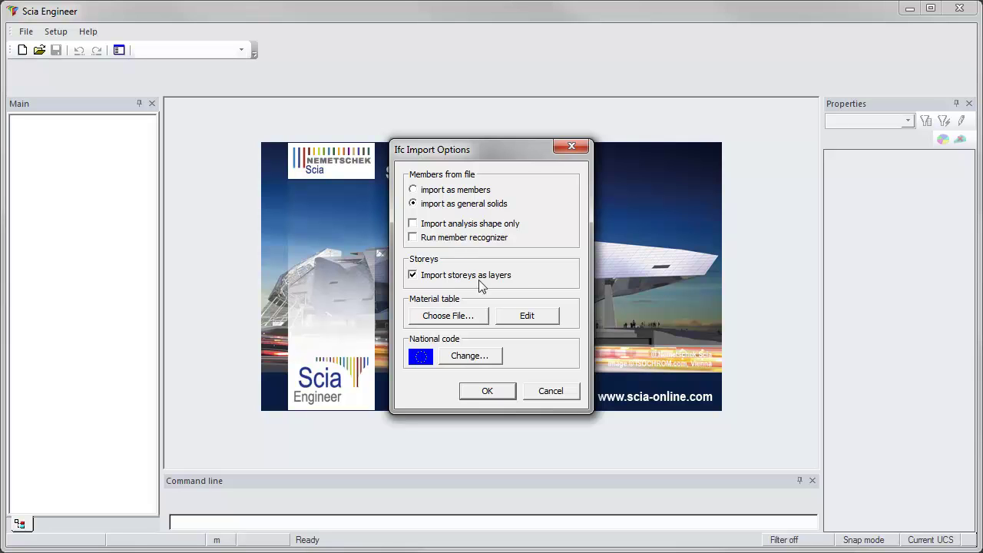
Step: In Scia Engineer, import the IFC file as general solids with storeys as layers, and display the model rendered in a perspective axonometric view
{"action": "left_click", "coordinate": [489, 392]}
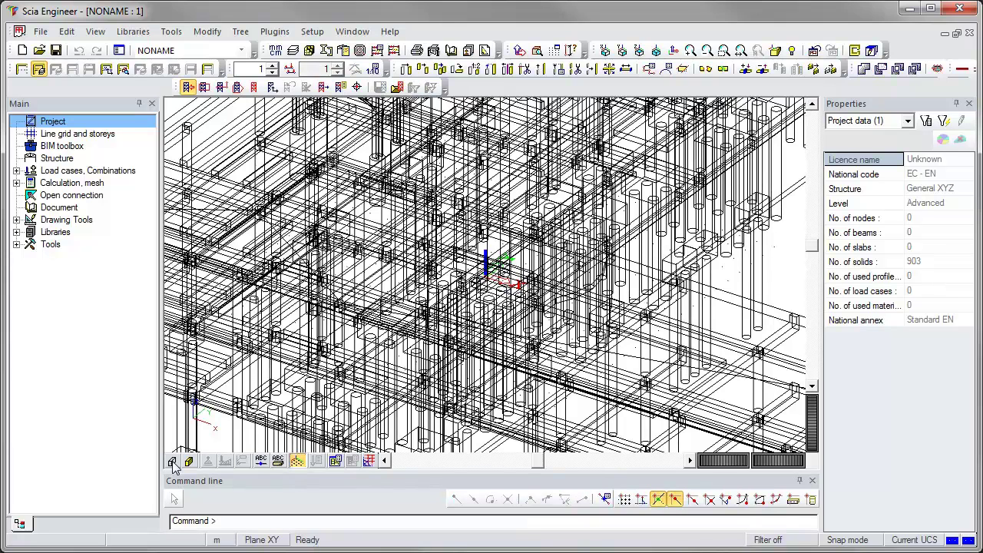
{"action": "left_click", "coordinate": [187, 460]}
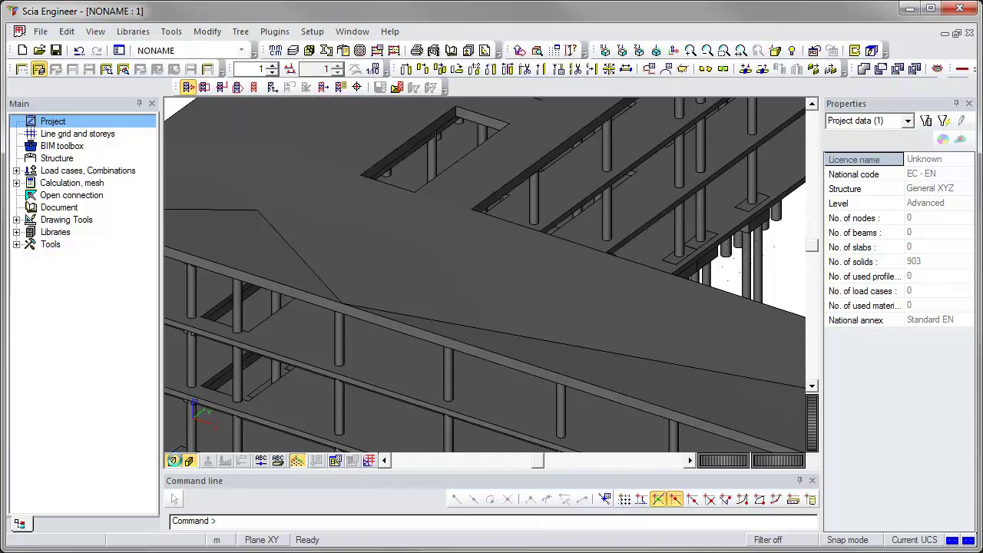
{"action": "left_click", "coordinate": [654, 52]}
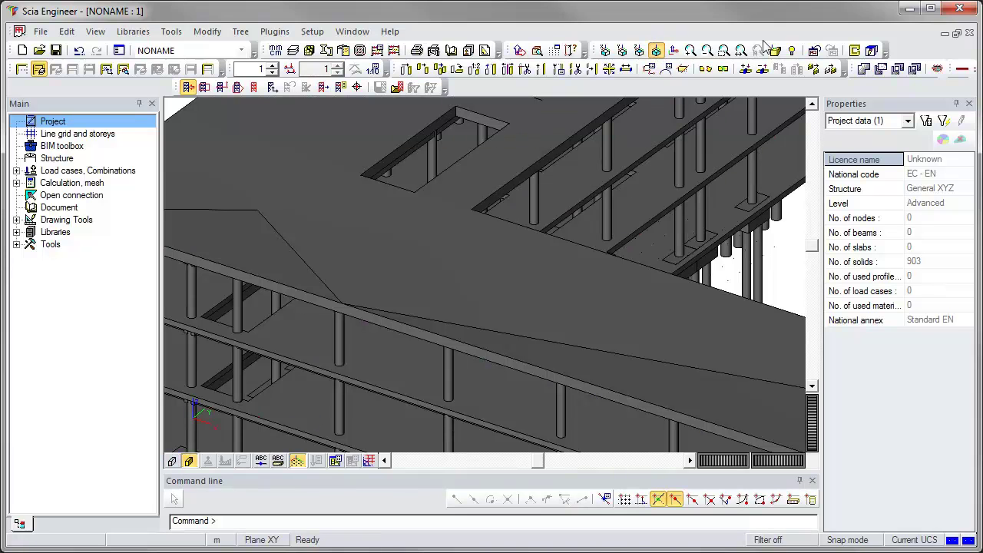
{"action": "left_click", "coordinate": [775, 50]}
{"action": "left_click", "coordinate": [775, 51]}
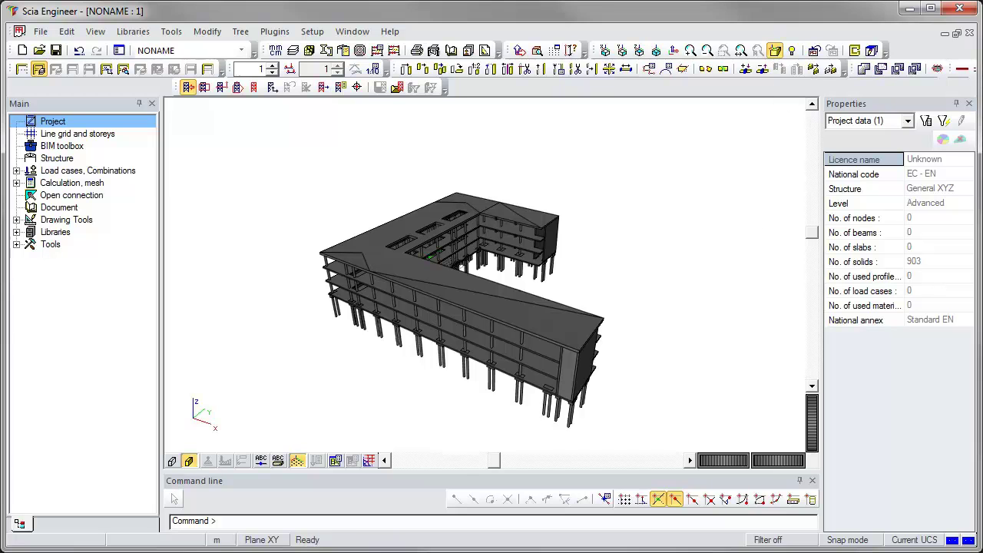
Step: Turn off the current used activity of the layers 01 - Entry Level, 03 - Floor, Roof and Sub Level, leaving only 02 - Floor active
{"action": "left_click", "coordinate": [292, 51]}
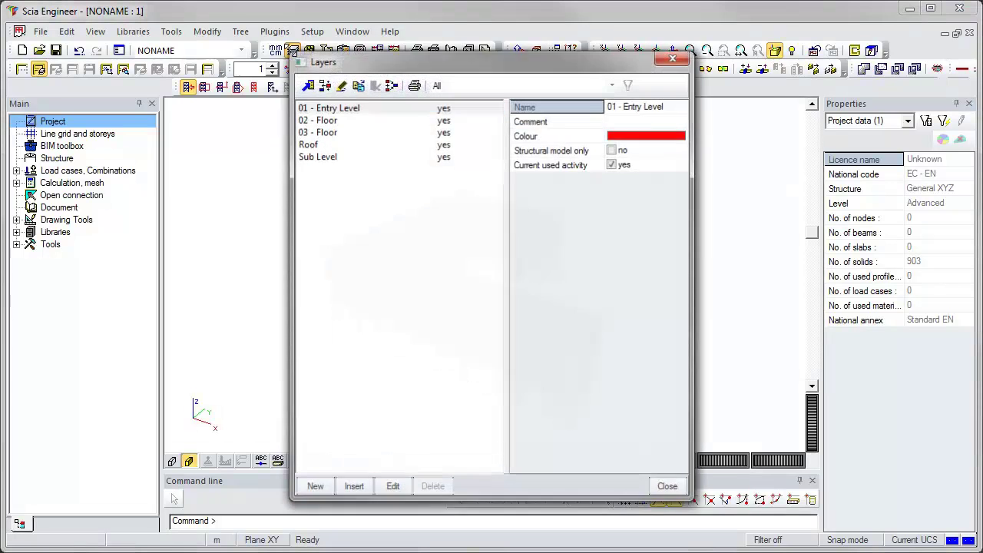
{"action": "left_click", "coordinate": [612, 164]}
{"action": "left_click", "coordinate": [445, 132]}
{"action": "left_click", "coordinate": [448, 144], "text": "shift"}
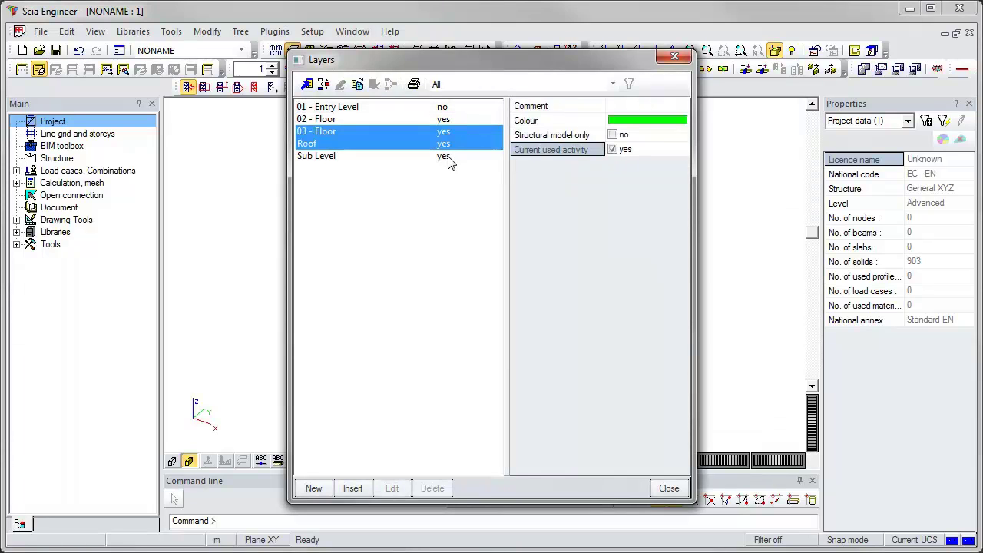
{"action": "left_click", "coordinate": [449, 157], "text": "shift"}
{"action": "left_click", "coordinate": [612, 149]}
{"action": "left_click", "coordinate": [616, 162]}
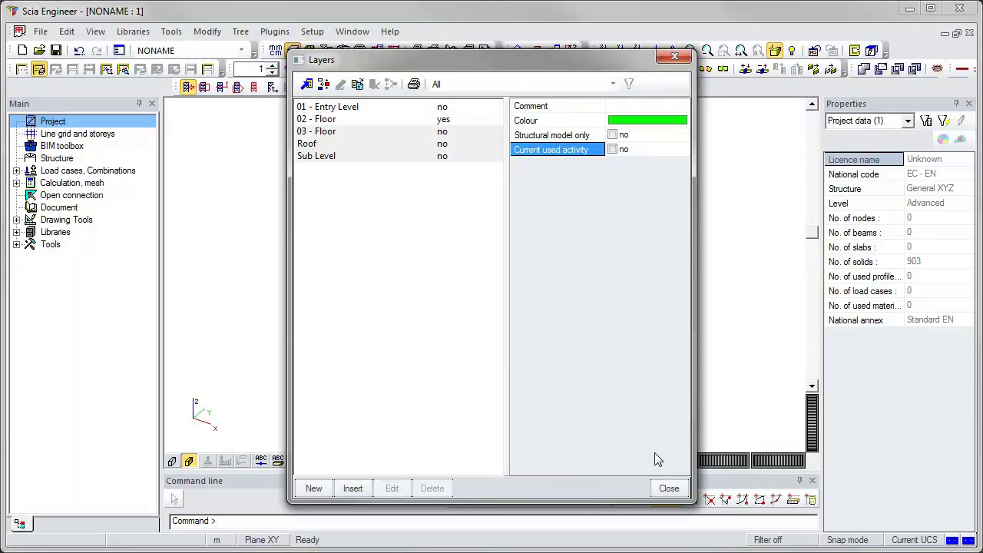
{"action": "left_click", "coordinate": [669, 488]}
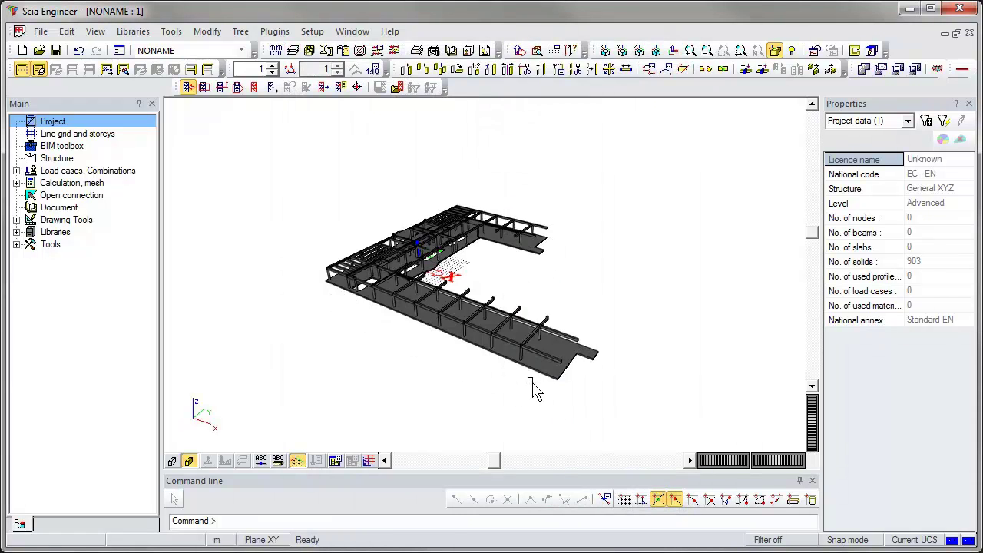
Step: Isolate two columns and the six beams framing into them on the 02 - Floor layer, switching the activity type to selection
{"action": "scroll", "coordinate": [518, 333], "scroll_direction": "up", "scroll_amount": 3}
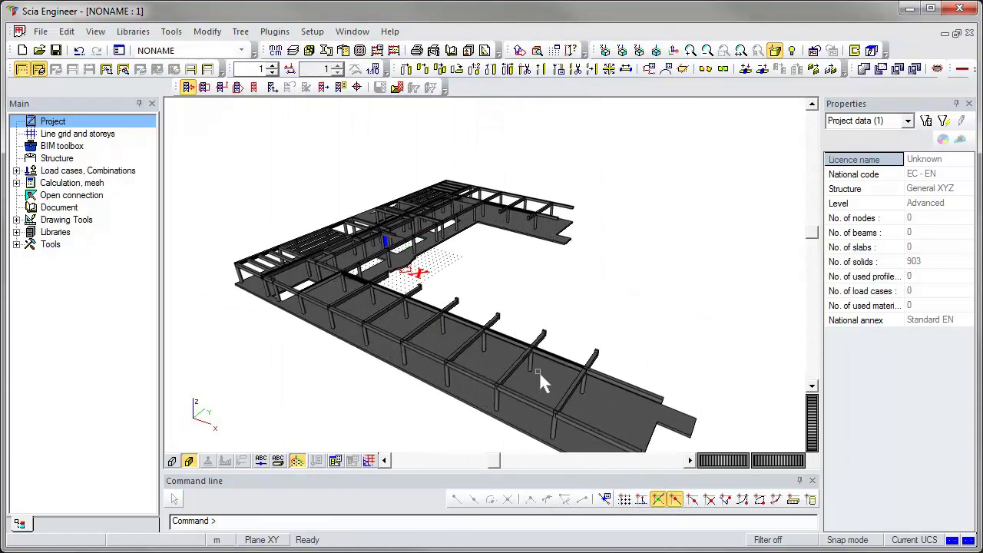
{"action": "scroll", "coordinate": [546, 381], "scroll_direction": "up", "scroll_amount": 2}
{"action": "scroll", "coordinate": [527, 334], "scroll_direction": "up", "scroll_amount": 3}
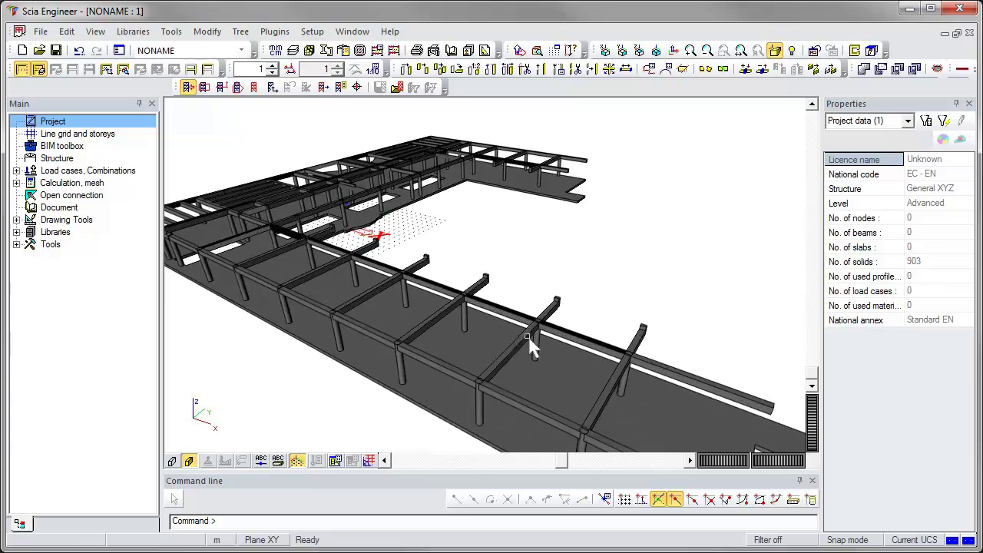
{"action": "scroll", "coordinate": [528, 337], "scroll_direction": "up", "scroll_amount": 1}
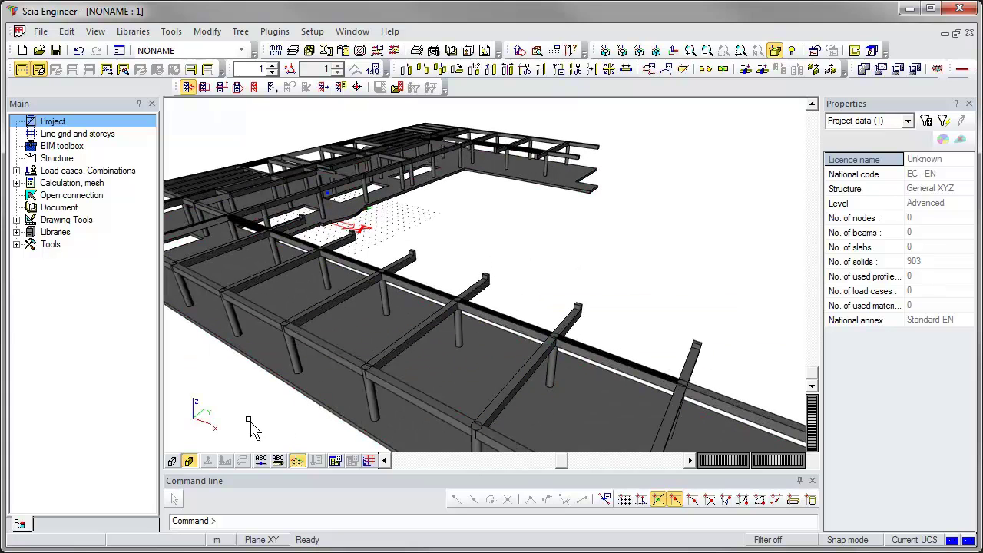
{"action": "left_click", "coordinate": [369, 399]}
{"action": "left_click", "coordinate": [381, 382]}
{"action": "left_click", "coordinate": [345, 359]}
{"action": "left_click", "coordinate": [402, 344]}
{"action": "left_click", "coordinate": [468, 293]}
{"action": "left_click", "coordinate": [442, 294]}
{"action": "left_click", "coordinate": [447, 301]}
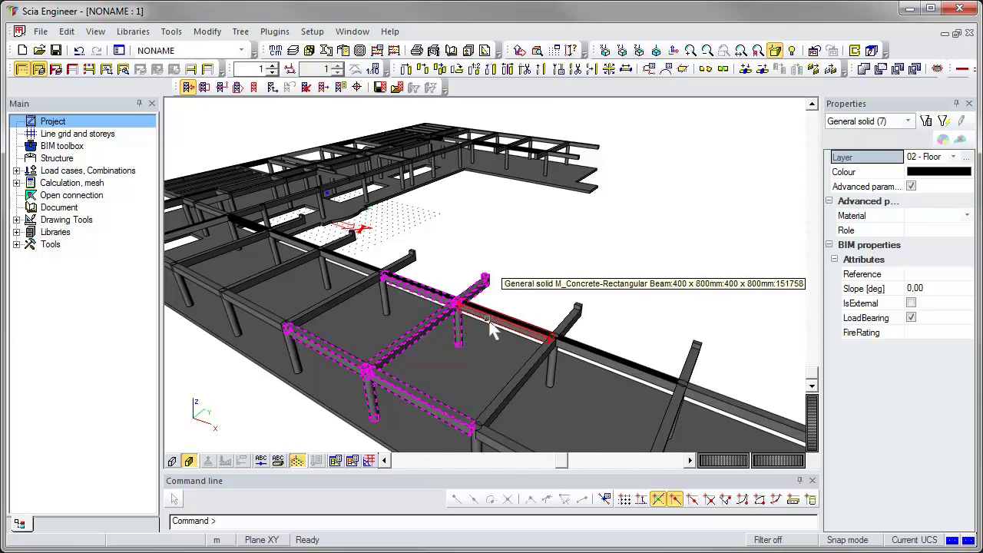
{"action": "left_click", "coordinate": [492, 328]}
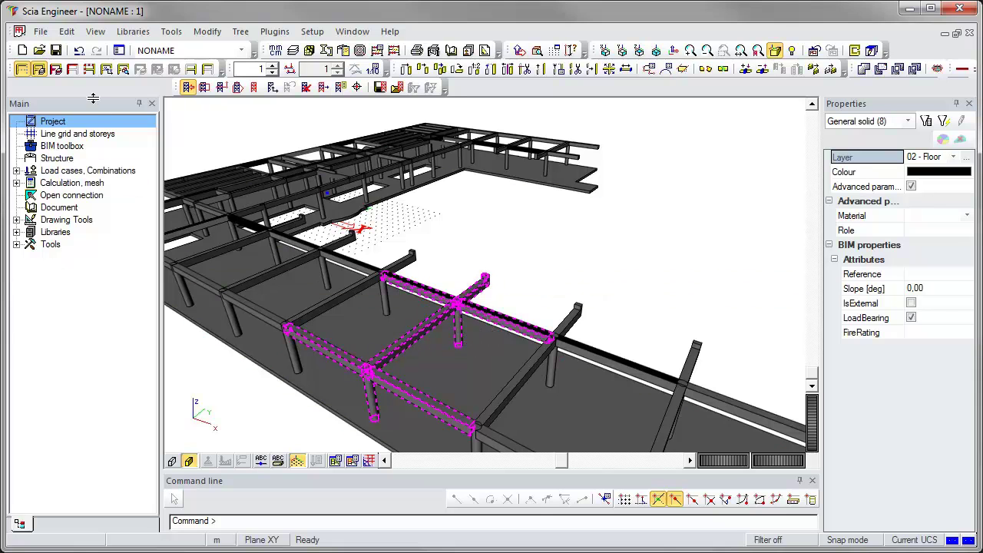
{"action": "left_click", "coordinate": [73, 71]}
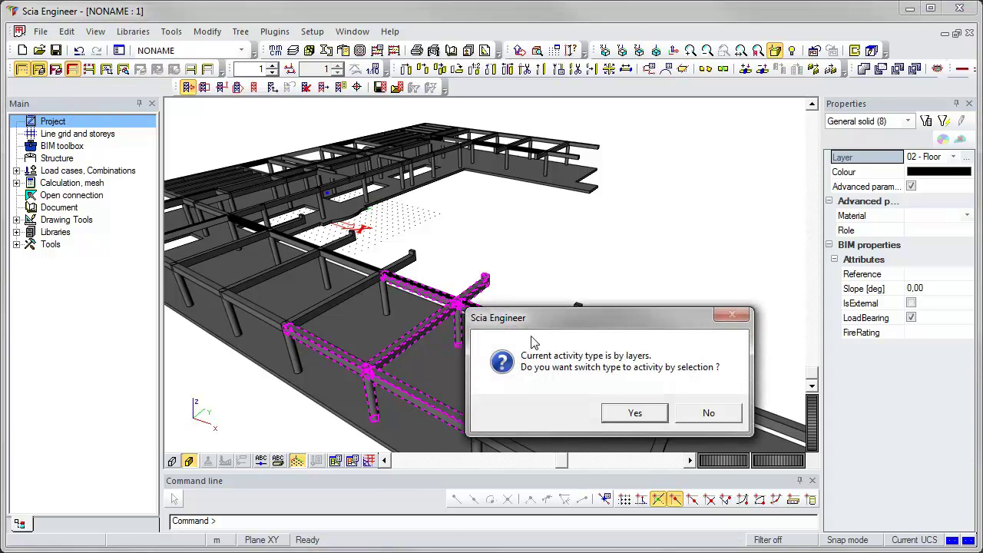
{"action": "left_click", "coordinate": [649, 415]}
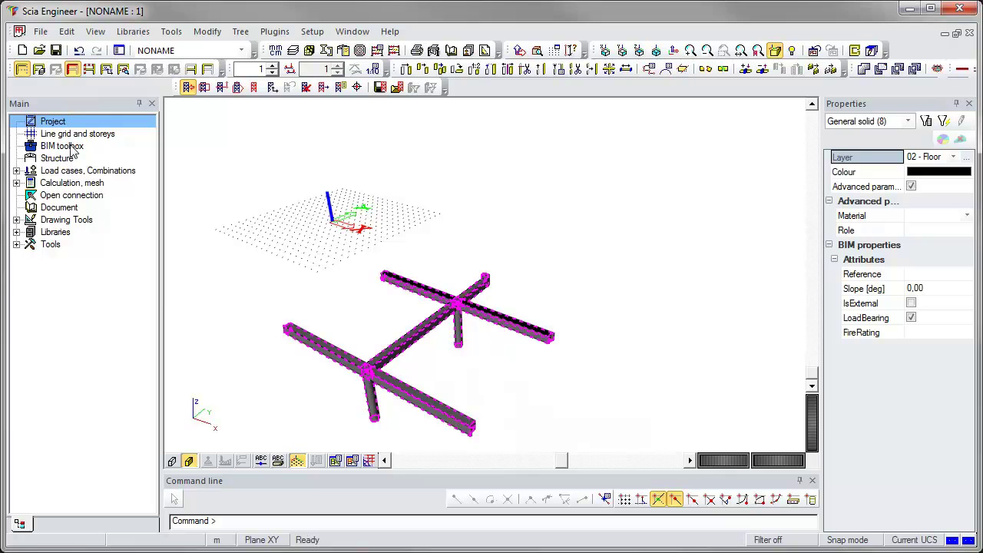
{"action": "key", "text": "Escape"}
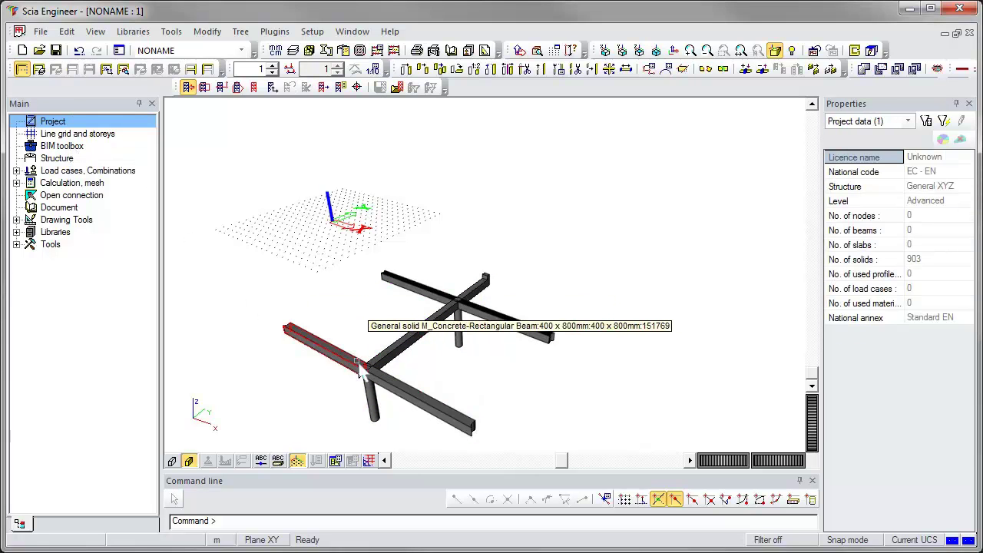
Step: Convert the eight isolated general solids into beams and columns with the automatic recognition algorithm
{"action": "mouse_move", "coordinate": [428, 367]}
{"action": "right_mouse_down", "text": "ctrl"}
{"action": "mouse_move", "coordinate": [408, 358]}
{"action": "mouse_move", "coordinate": [431, 361]}
{"action": "right_mouse_up", "text": "ctrl"}
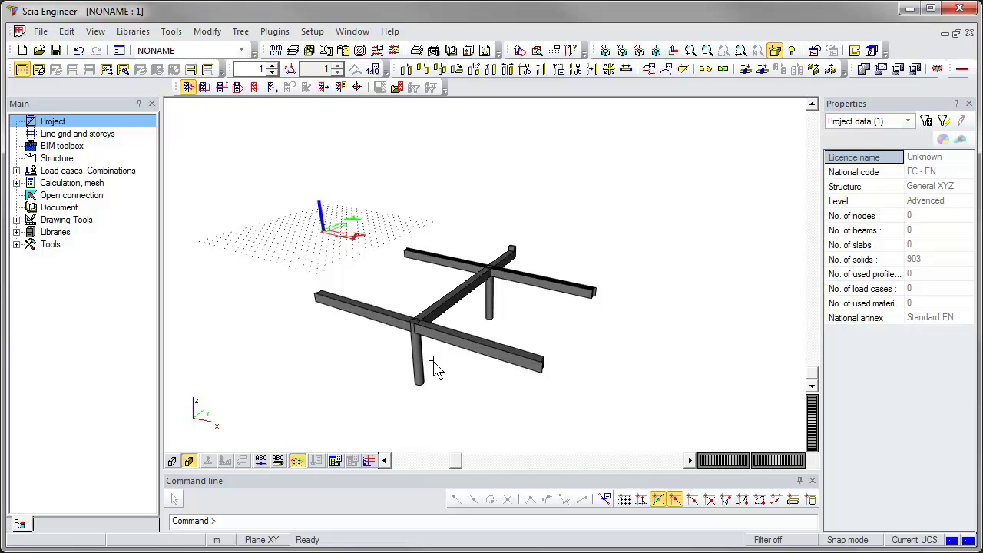
{"action": "double_click", "coordinate": [62, 146]}
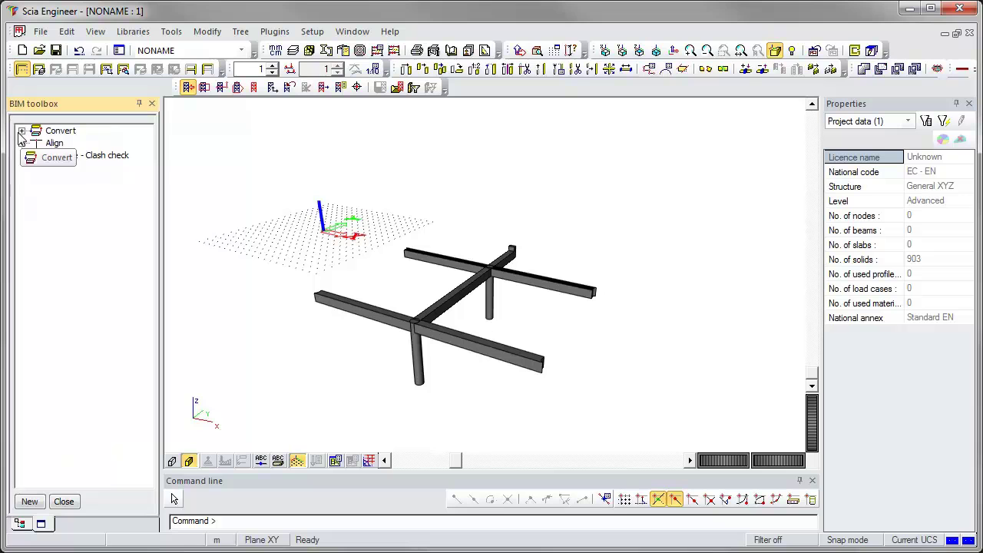
{"action": "left_click", "coordinate": [21, 132]}
{"action": "left_click_drag", "start_coordinate": [281, 201], "coordinate": [621, 418]}
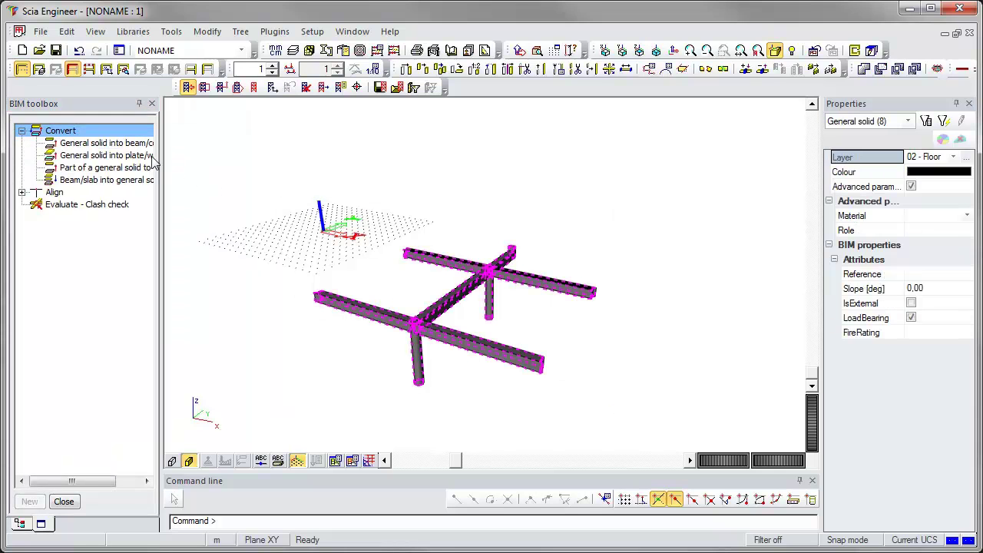
{"action": "double_click", "coordinate": [100, 144]}
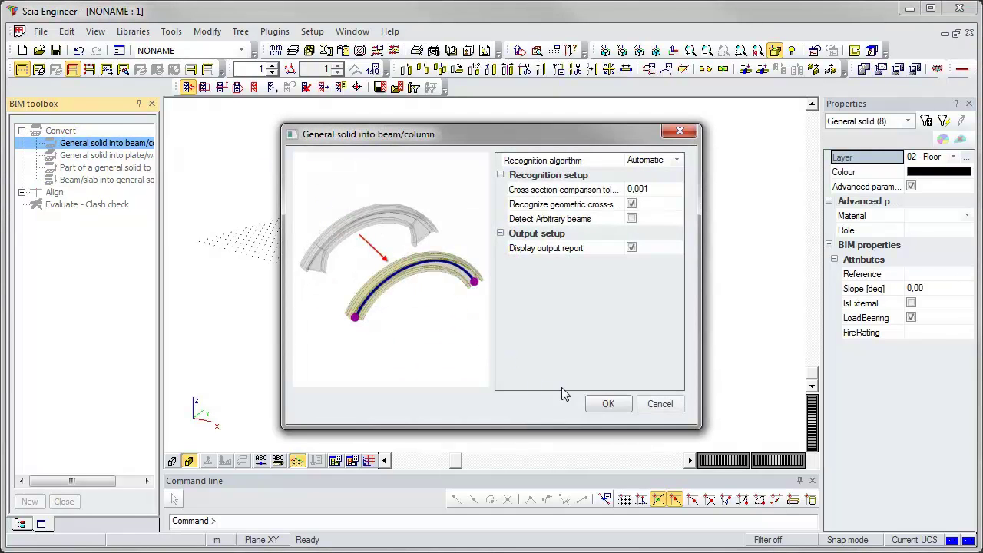
{"action": "left_click", "coordinate": [607, 404]}
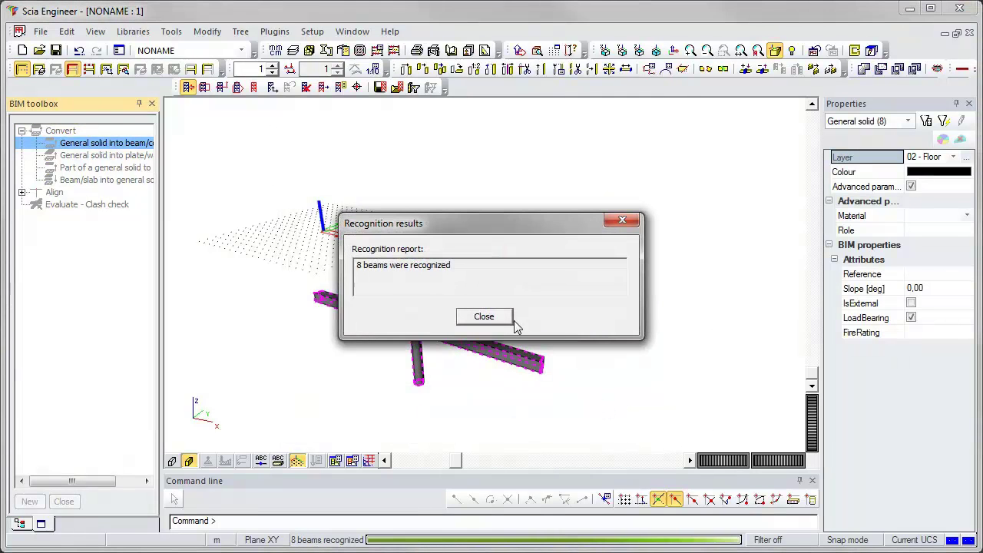
{"action": "left_click", "coordinate": [486, 316]}
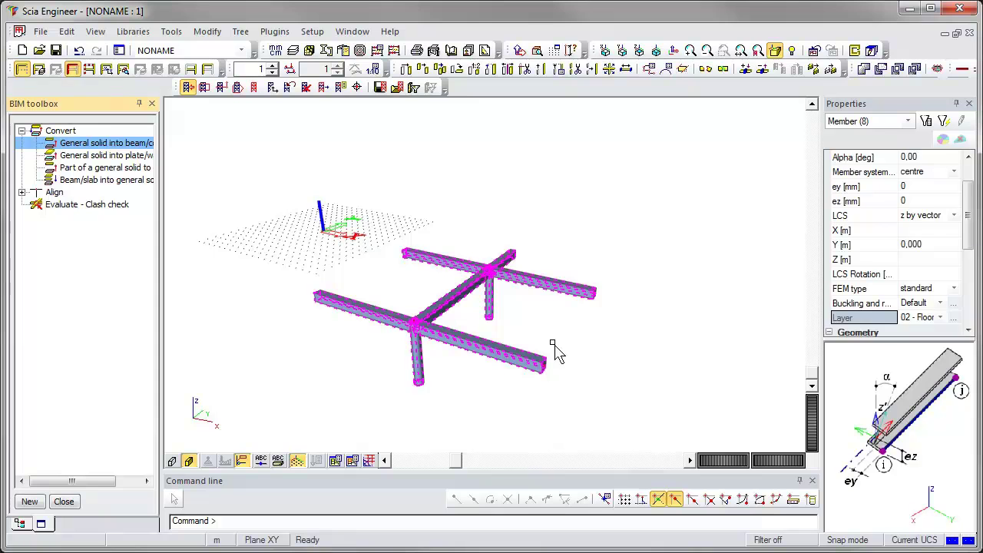
{"action": "key", "text": "Escape"}
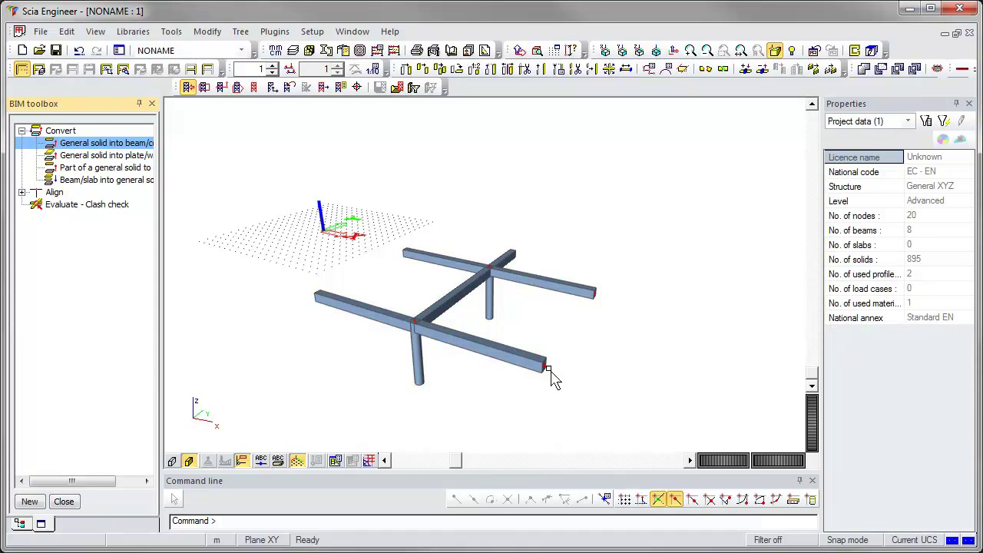
Step: Display the converted members as centrelines only, examine how they meet at the joints, and switch to a non-perspective axonometric view
{"action": "left_click", "coordinate": [190, 462]}
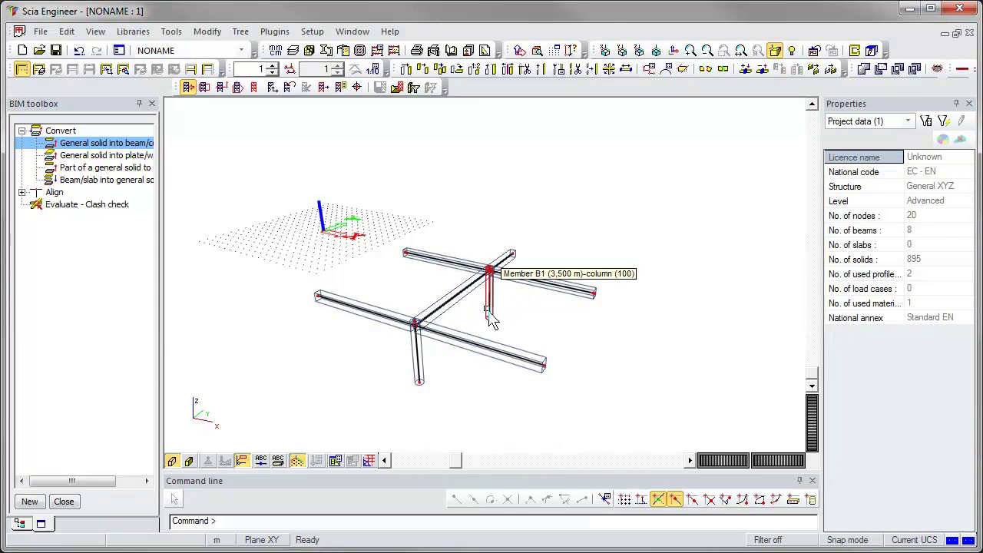
{"action": "scroll", "coordinate": [492, 321], "scroll_direction": "up", "scroll_amount": 2}
{"action": "scroll", "coordinate": [461, 348], "scroll_direction": "up", "scroll_amount": 4}
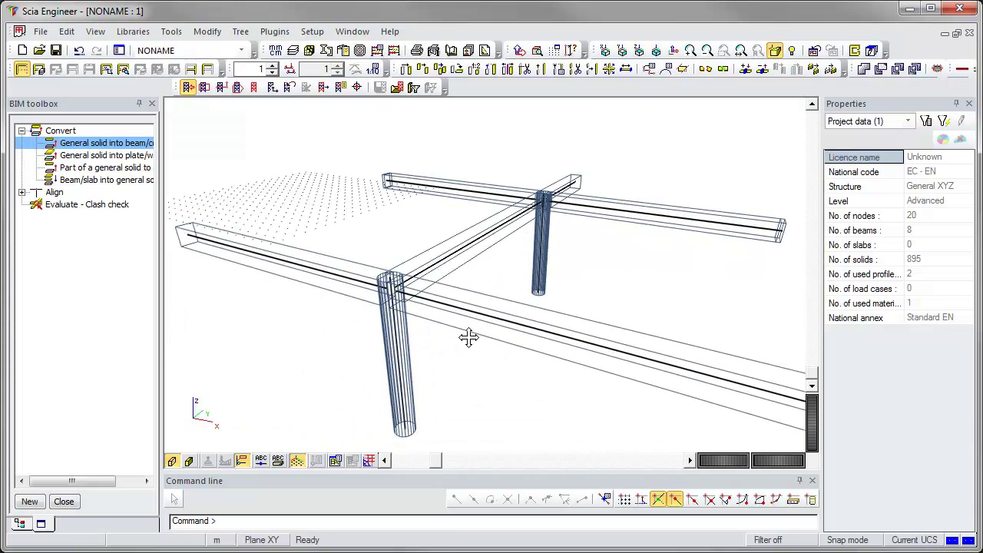
{"action": "left_click", "coordinate": [172, 461]}
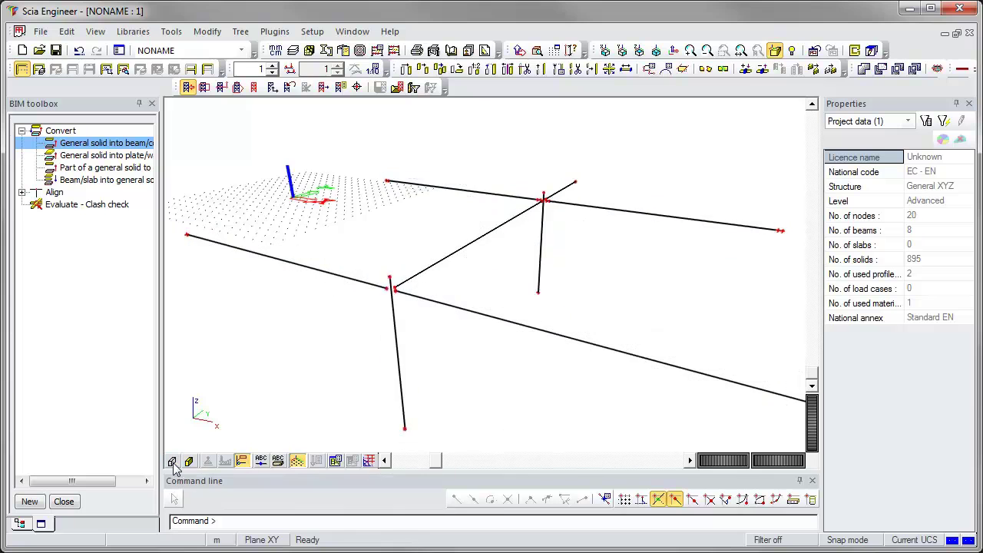
{"action": "left_click", "coordinate": [80, 51]}
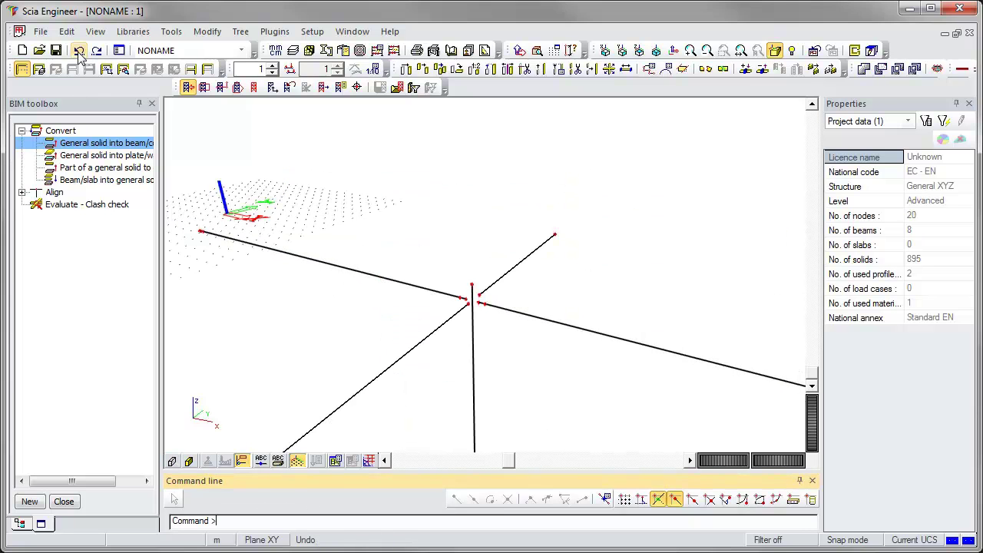
{"action": "left_click", "coordinate": [657, 50]}
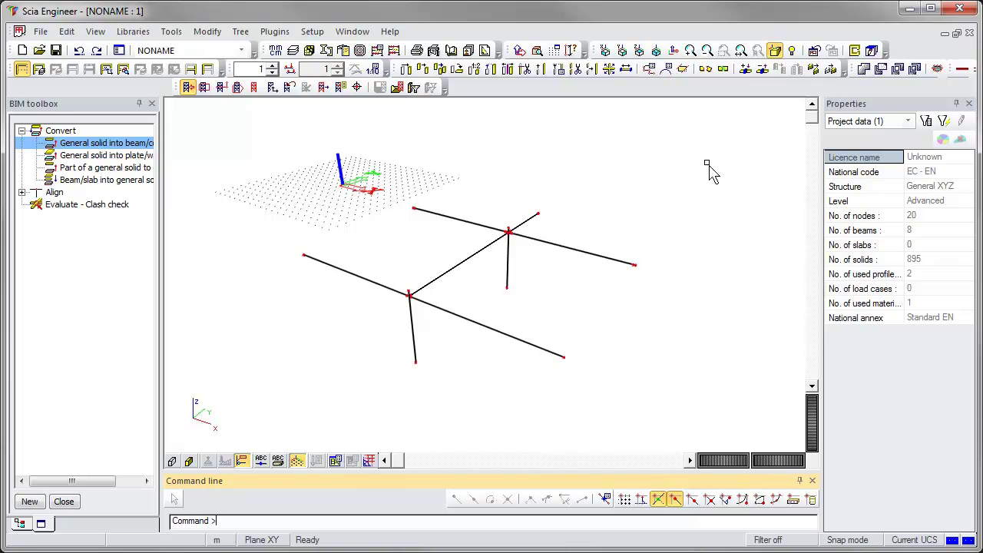
{"action": "left_click", "coordinate": [776, 51]}
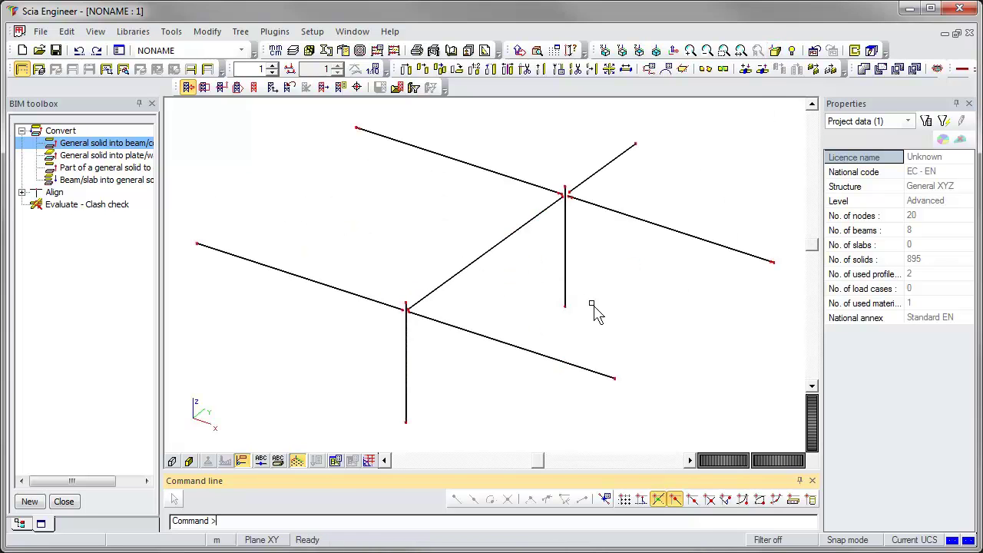
Step: Extend the three beams framing into the front column so they meet its centreline
{"action": "scroll", "coordinate": [409, 321], "scroll_direction": "up", "scroll_amount": 2}
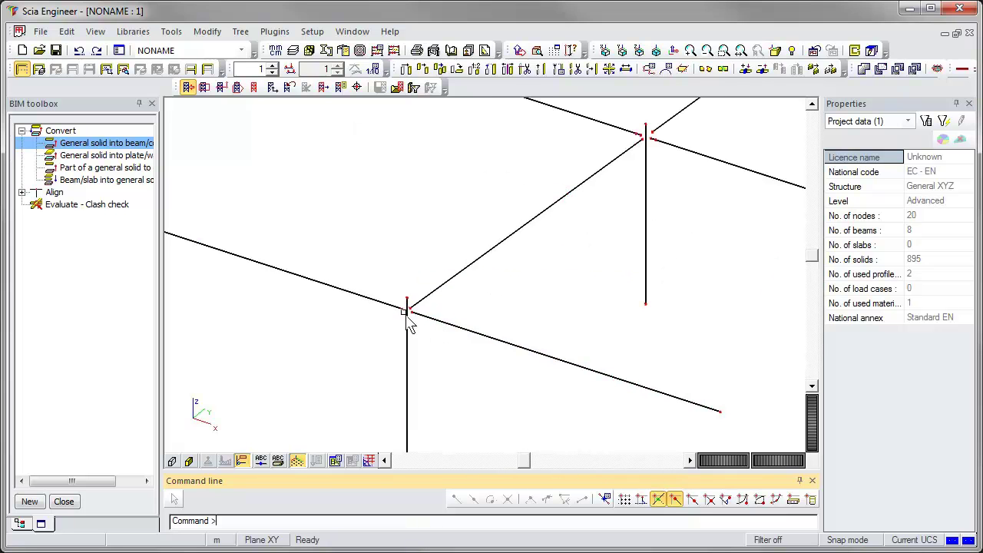
{"action": "scroll", "coordinate": [409, 320], "scroll_direction": "up", "scroll_amount": 2}
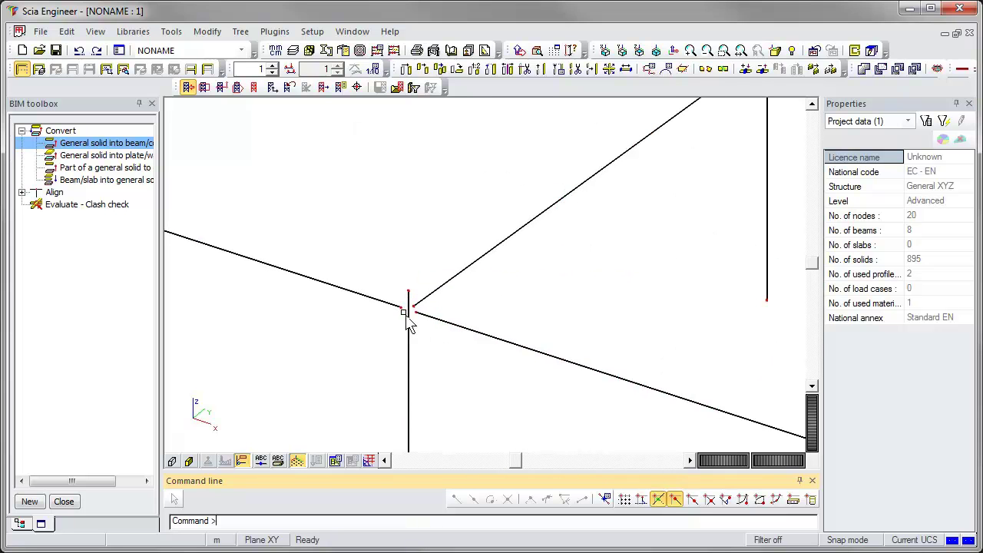
{"action": "left_click", "coordinate": [201, 34]}
{"action": "left_click", "coordinate": [226, 194]}
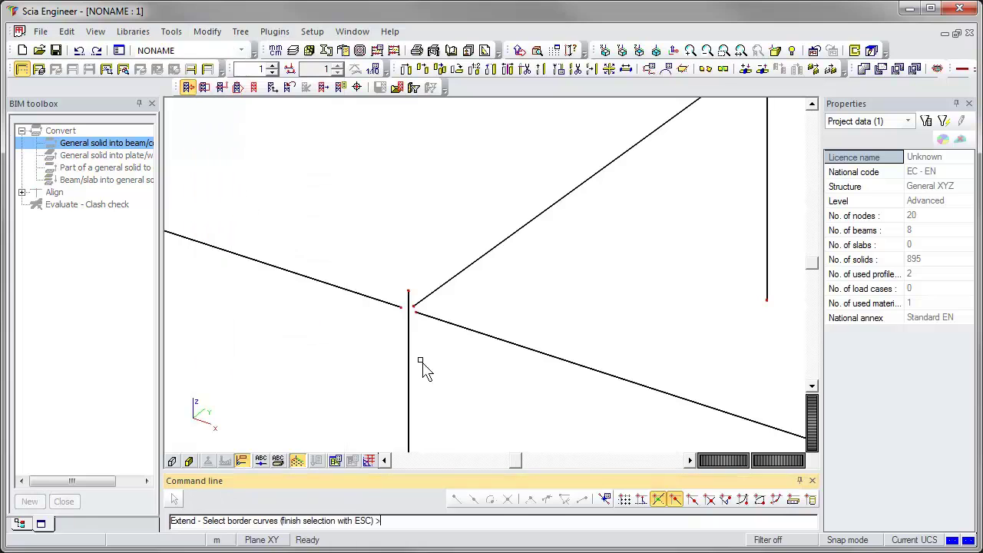
{"action": "left_click", "coordinate": [410, 354]}
{"action": "key", "text": "Escape"}
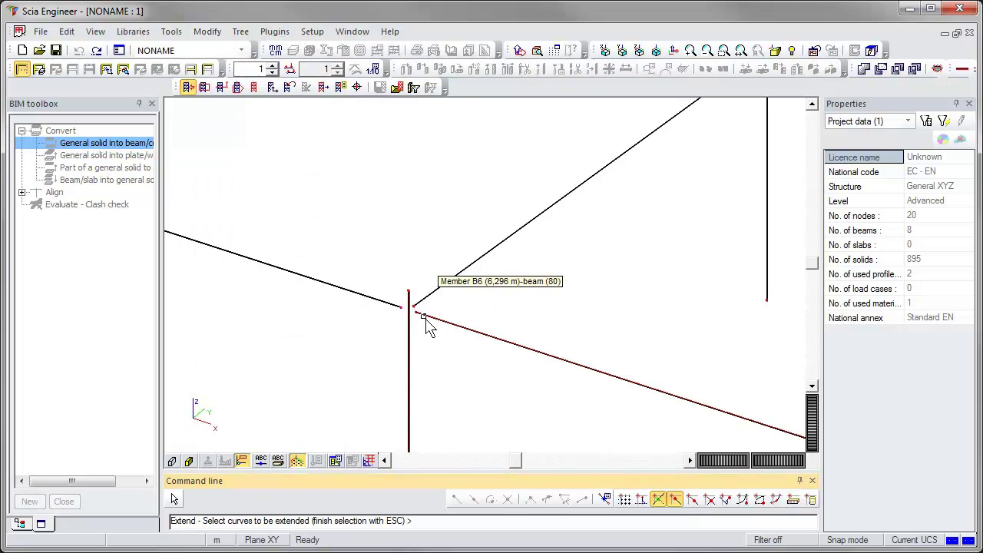
{"action": "left_click", "coordinate": [418, 307]}
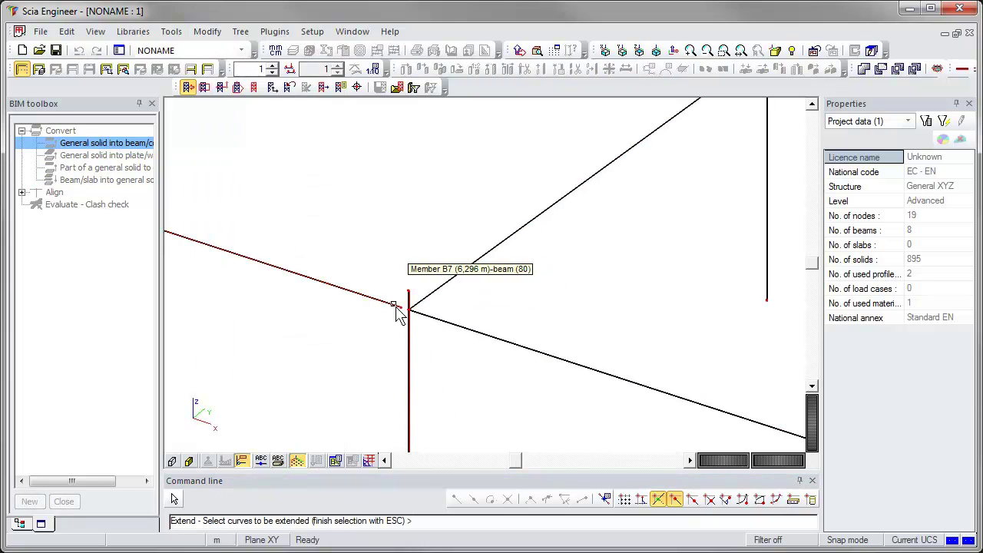
{"action": "key", "text": "Escape"}
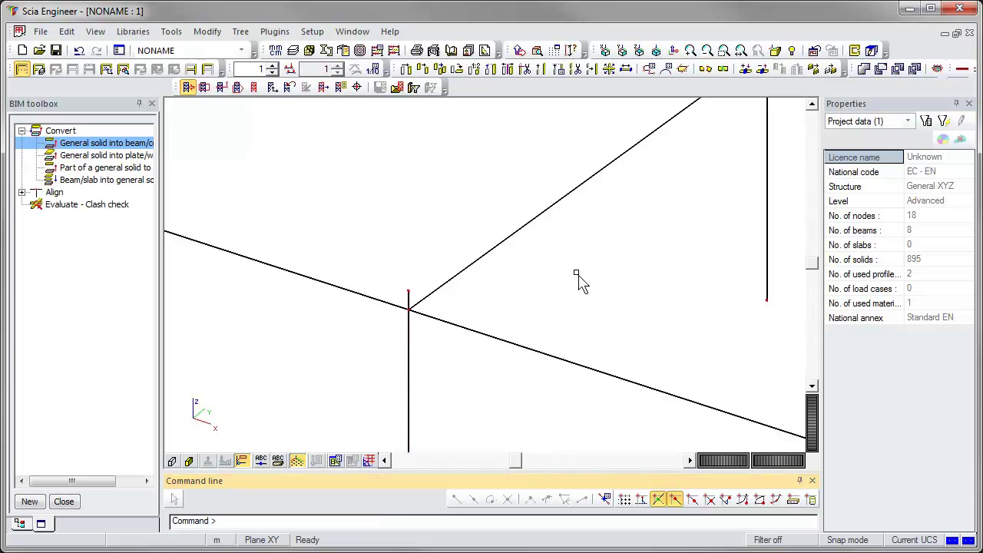
Step: Extend the four beams around the rear column to its centreline, and switch from the BIM toolbox to the Structure service
{"action": "right_click_drag", "start_coordinate": [698, 179], "coordinate": [415, 407], "text": "ctrl"}
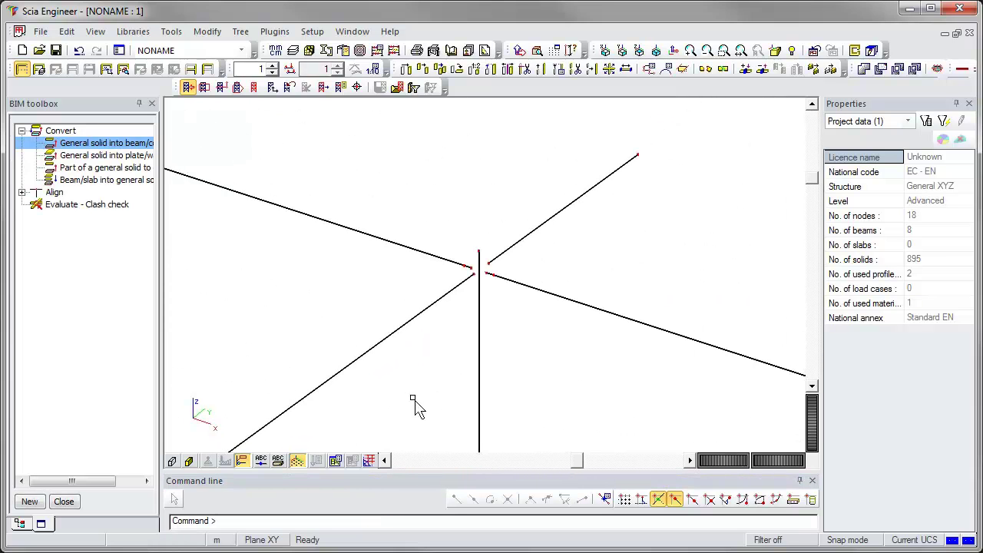
{"action": "left_click", "coordinate": [210, 33]}
{"action": "left_click", "coordinate": [223, 194]}
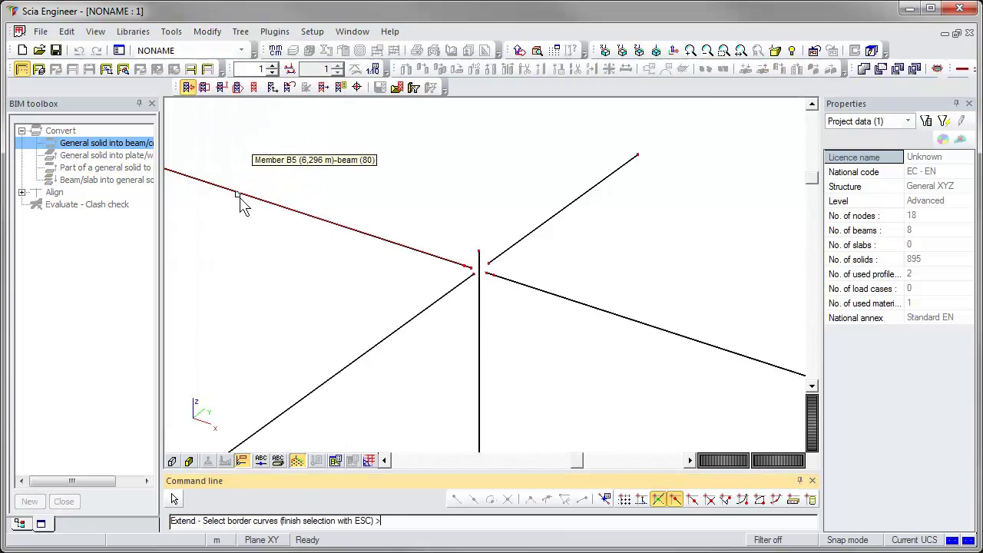
{"action": "left_click", "coordinate": [480, 321]}
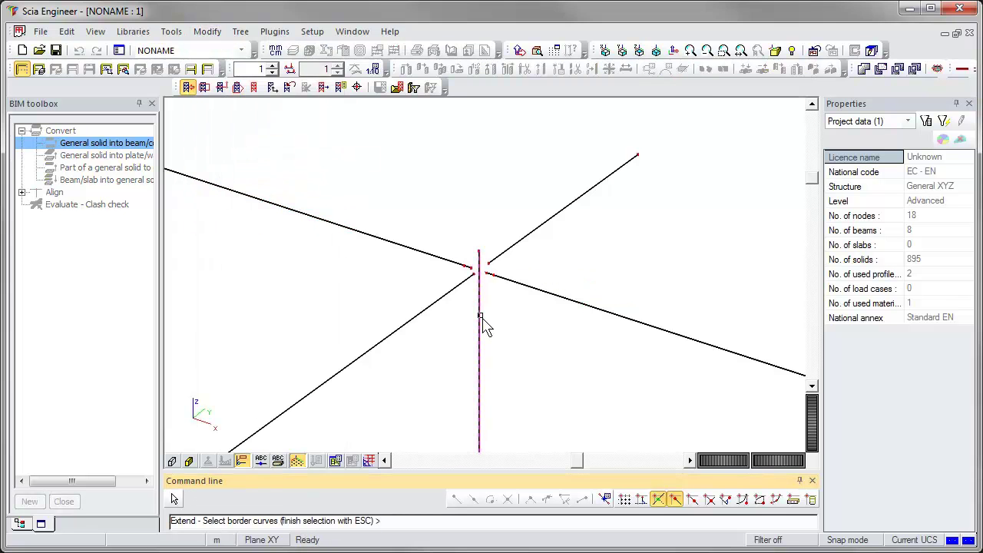
{"action": "left_click", "coordinate": [473, 279]}
{"action": "key", "text": "Escape"}
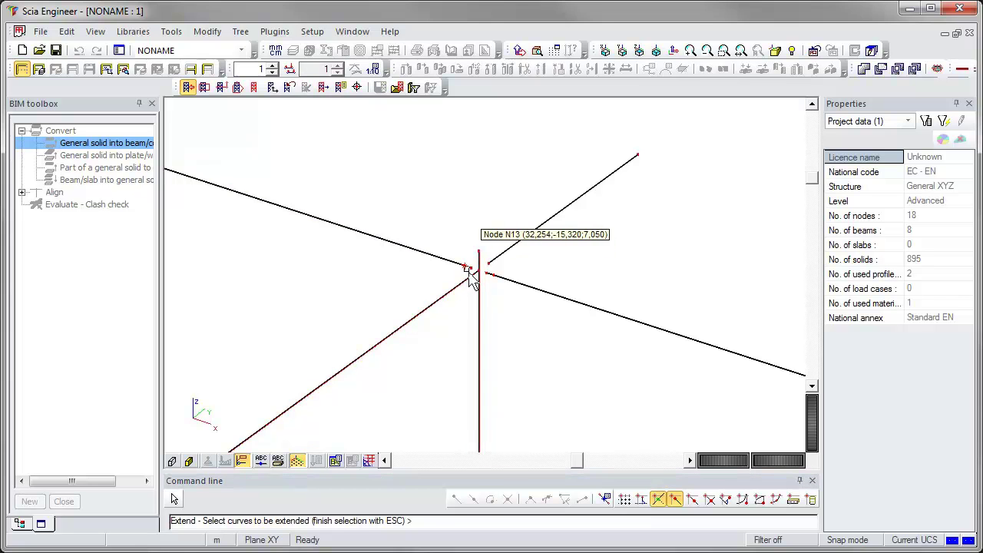
{"action": "left_click", "coordinate": [472, 278]}
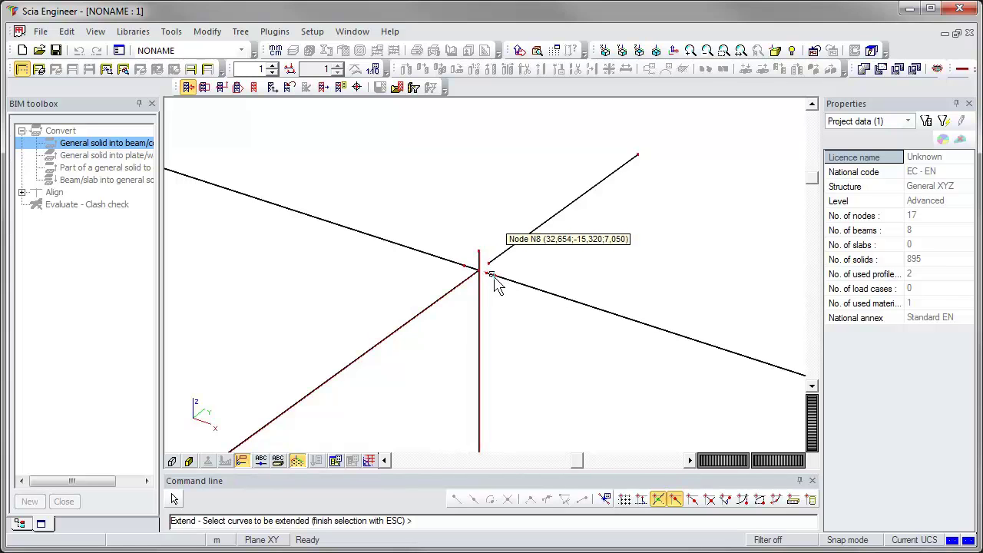
{"action": "left_click", "coordinate": [497, 261]}
{"action": "key", "text": "Escape"}
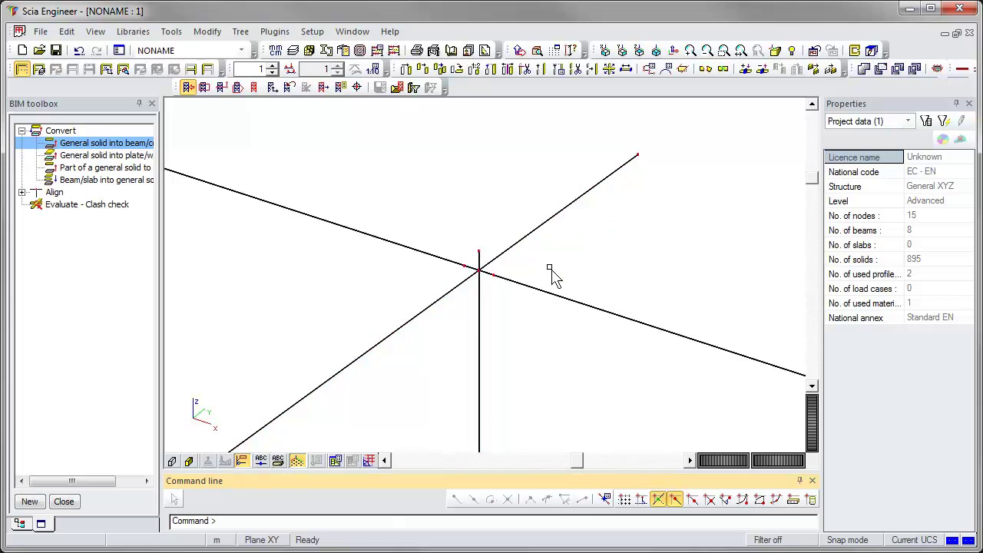
{"action": "left_click", "coordinate": [661, 51]}
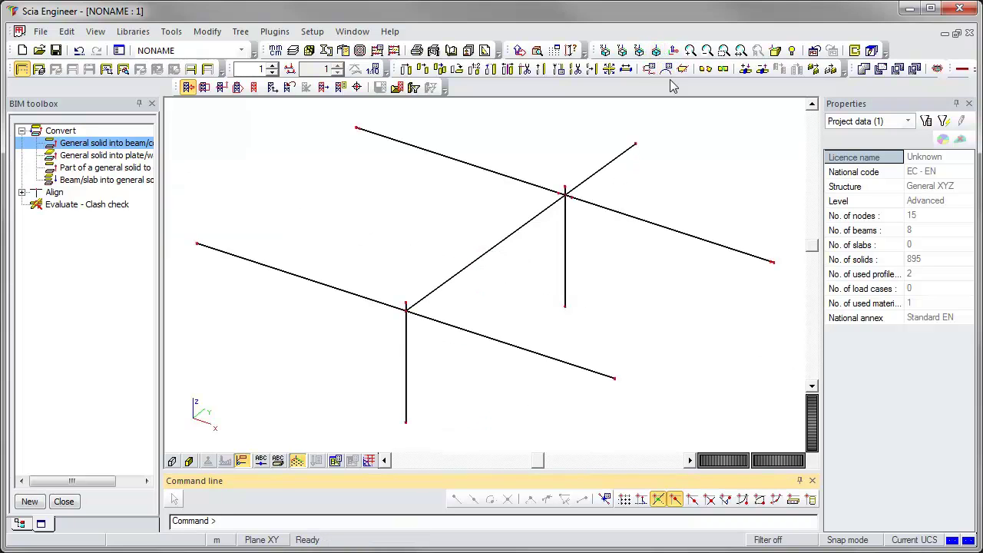
{"action": "left_click", "coordinate": [64, 502]}
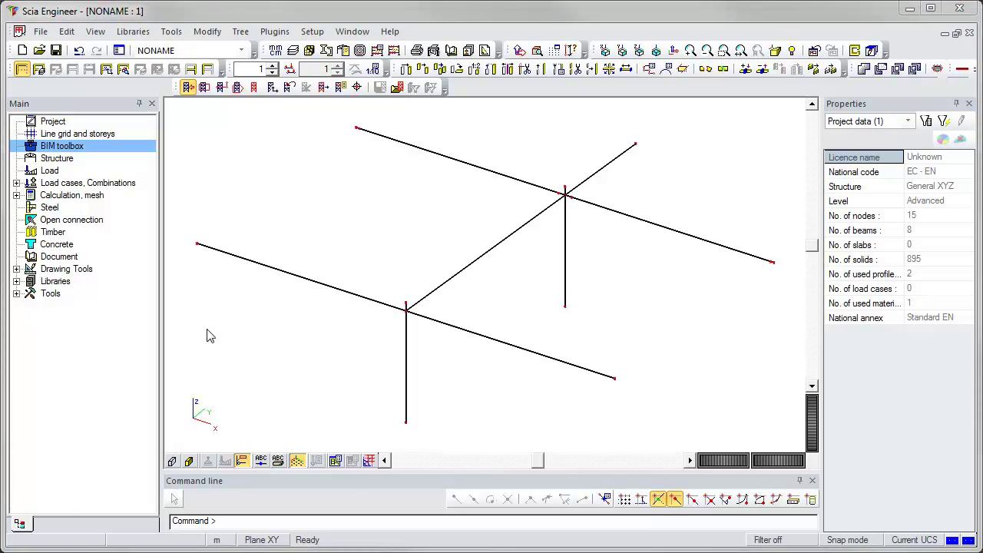
{"action": "left_click", "coordinate": [66, 159]}
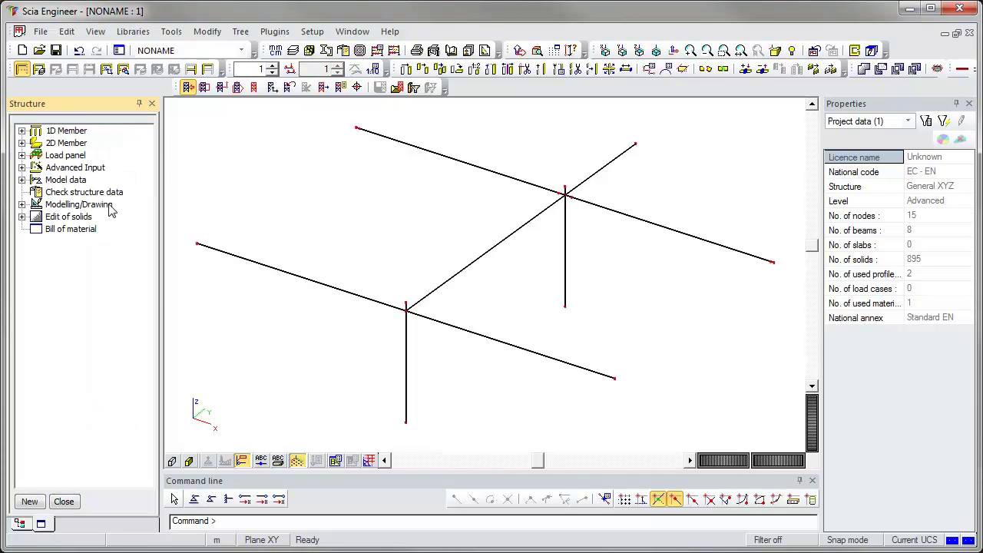
{"action": "left_click", "coordinate": [211, 499]}
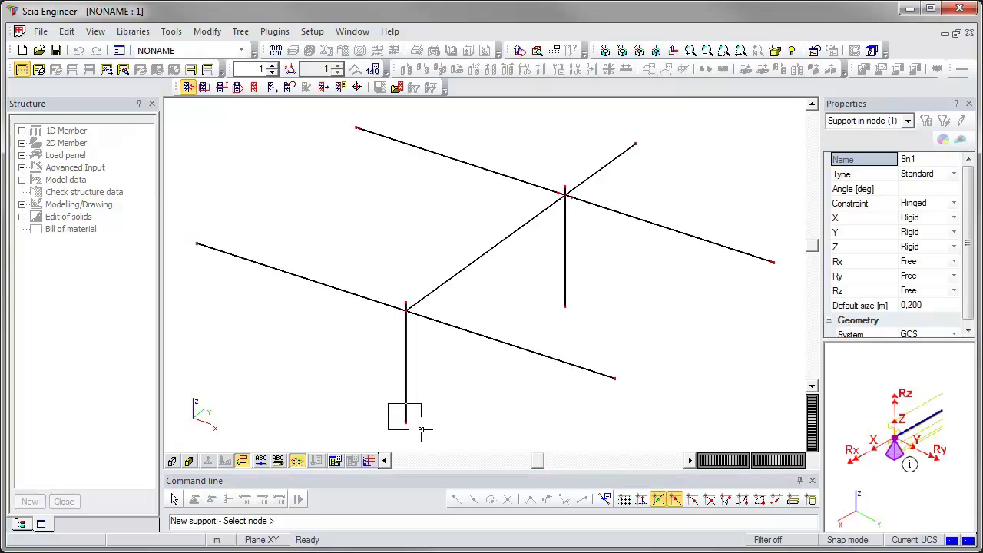
{"action": "left_click", "coordinate": [406, 420]}
{"action": "left_click", "coordinate": [610, 373]}
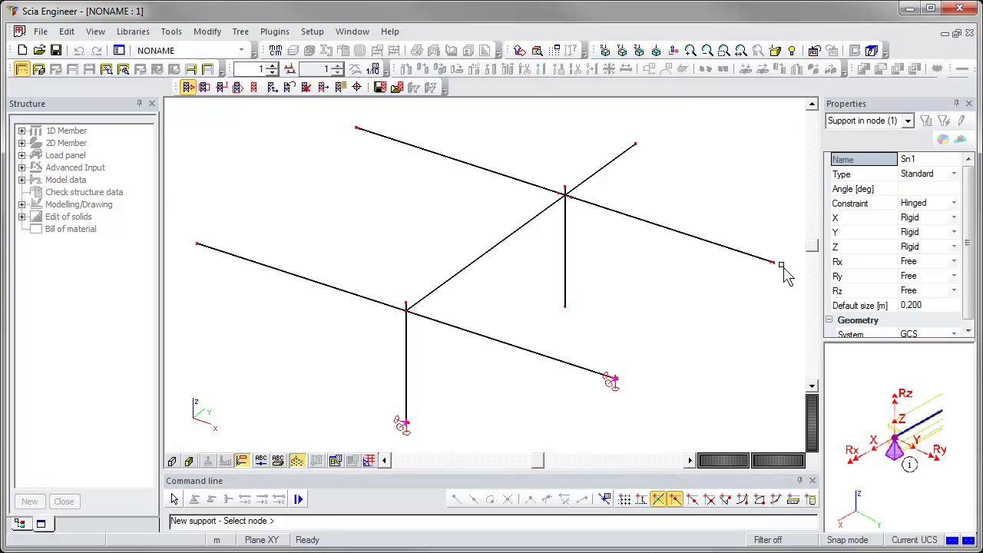
{"action": "key", "text": "Escape"}
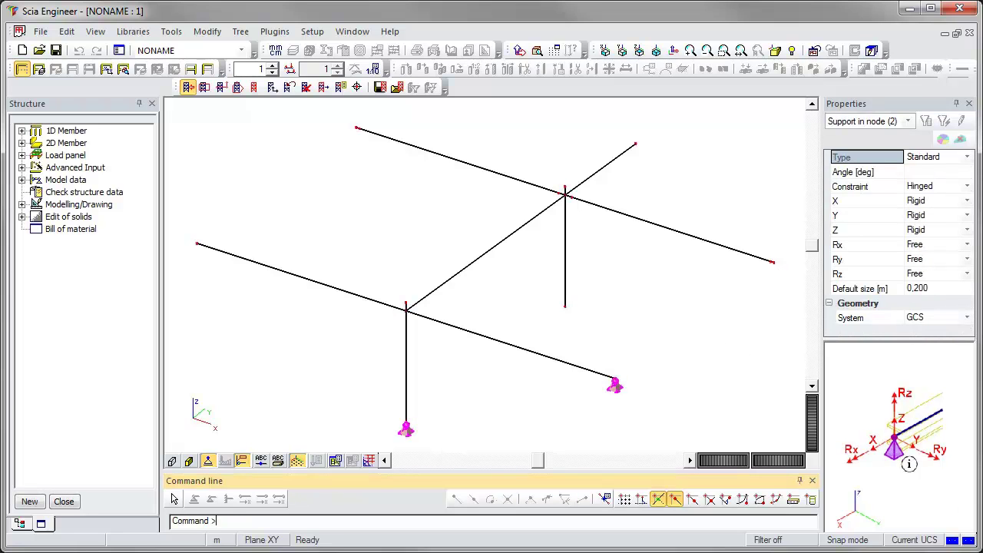
{"action": "key", "text": "Escape"}
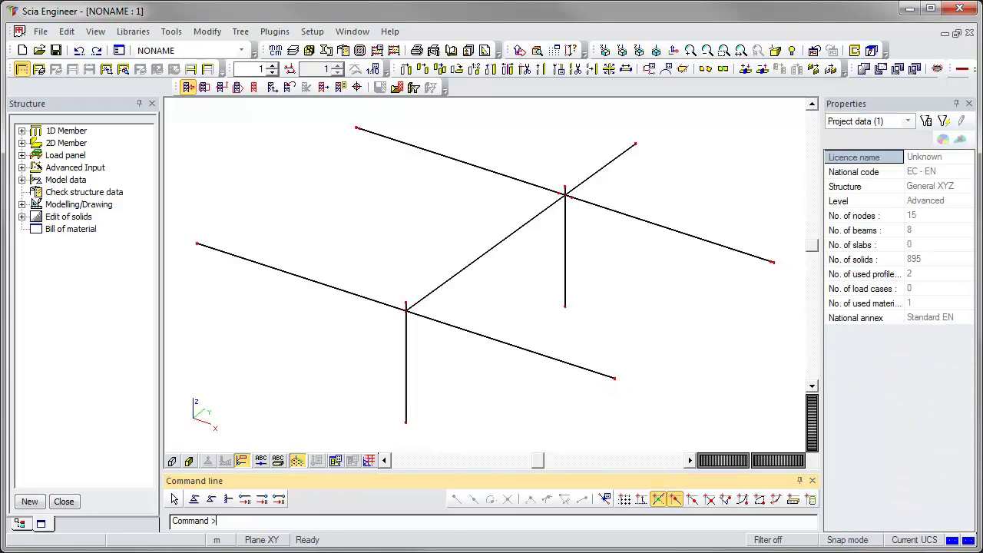
Step: Assign standard hinged supports to both column base nodes and the four outer end nodes of the parallel beam lines
{"action": "left_click", "coordinate": [406, 423]}
{"action": "left_click", "coordinate": [614, 378]}
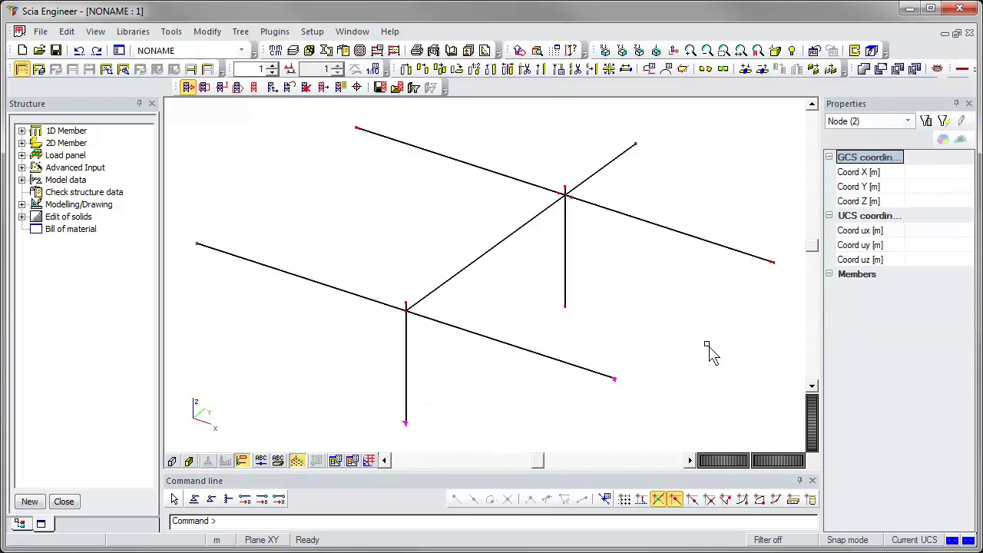
{"action": "left_click", "coordinate": [780, 265]}
{"action": "left_click", "coordinate": [359, 129]}
{"action": "left_click", "coordinate": [197, 244]}
{"action": "left_click", "coordinate": [566, 308]}
{"action": "left_click", "coordinate": [210, 500]}
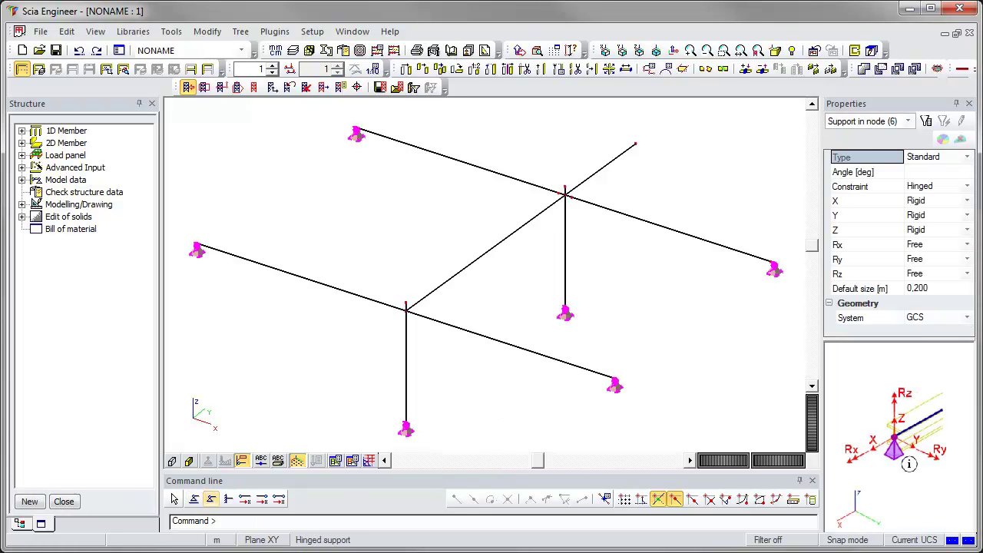
{"action": "key", "text": "Escape"}
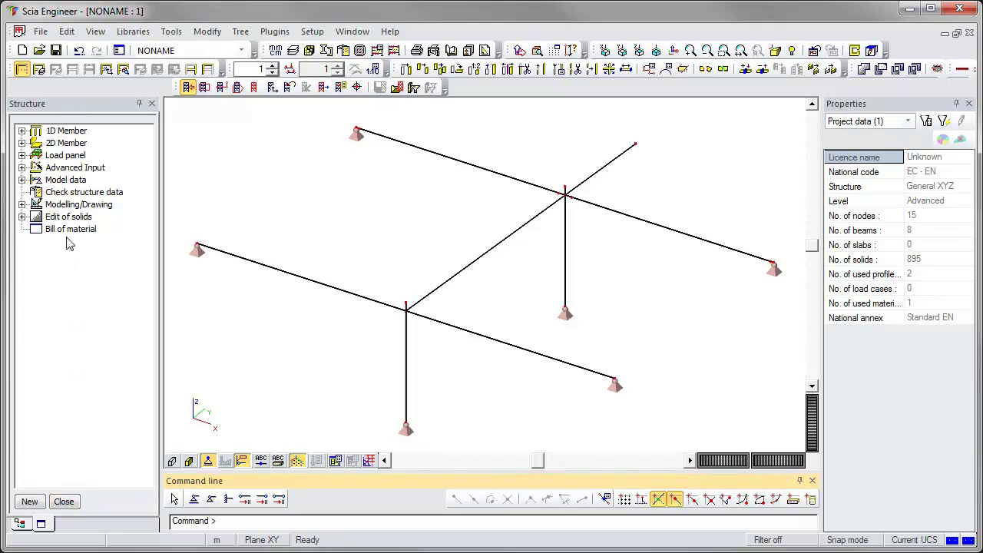
Step: Define a standard continuous beam from the two collinear beams crossing the rear column, with a 1,000 m maximum support zone length
{"action": "left_click", "coordinate": [23, 181]}
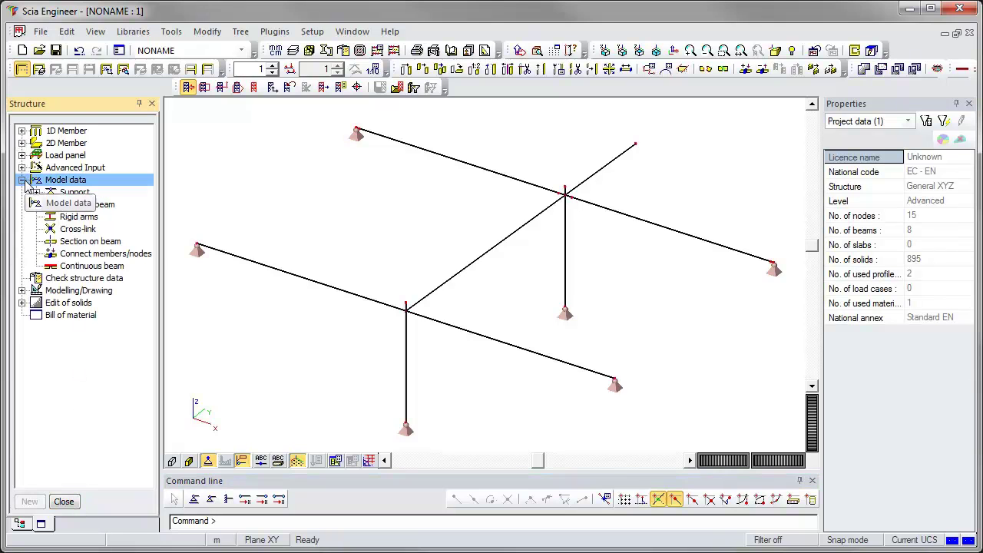
{"action": "double_click", "coordinate": [92, 266]}
{"action": "left_click", "coordinate": [618, 400]}
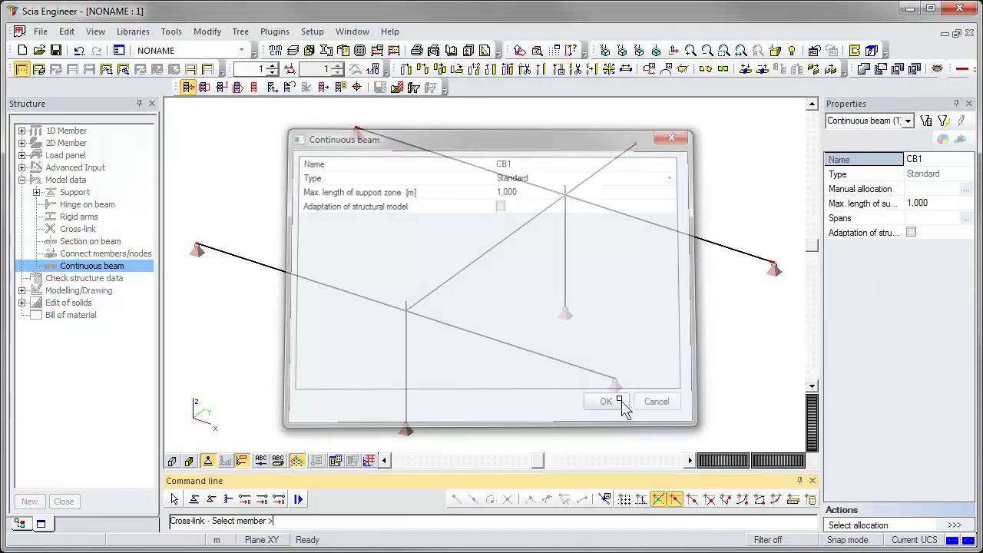
{"action": "left_click", "coordinate": [497, 244]}
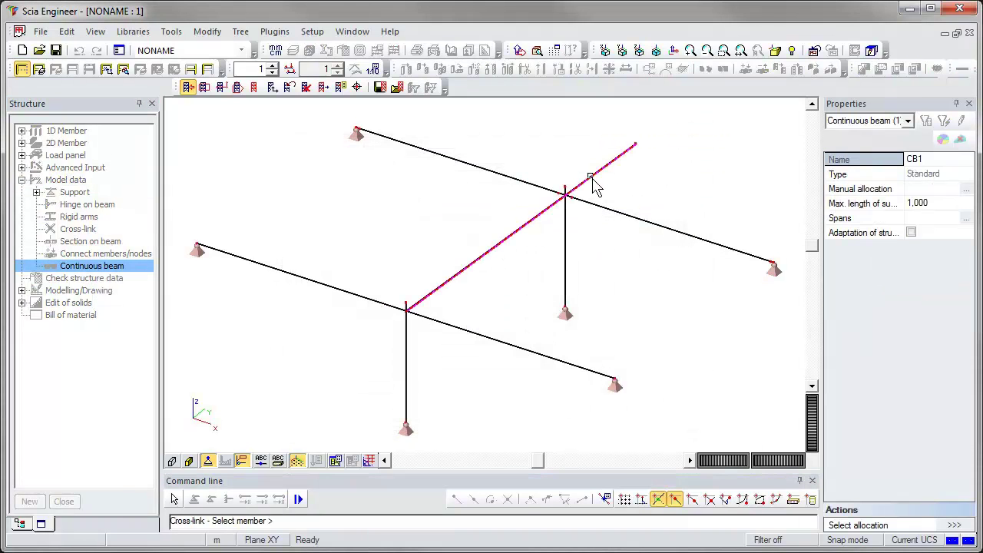
{"action": "left_click", "coordinate": [594, 176]}
{"action": "key", "text": "Escape"}
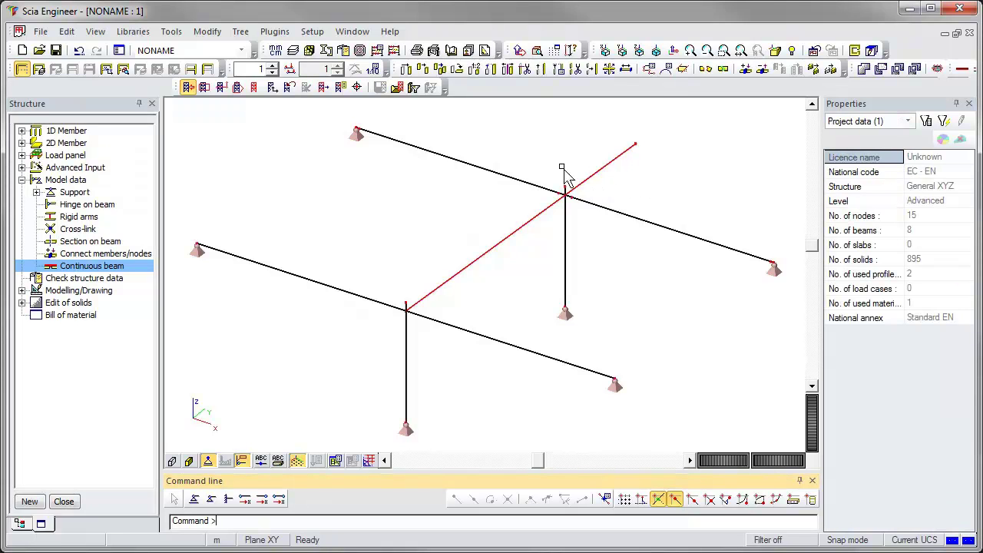
Step: Run the check of structure data on nodes, members and references, and leave the Structure service
{"action": "left_click", "coordinate": [343, 49]}
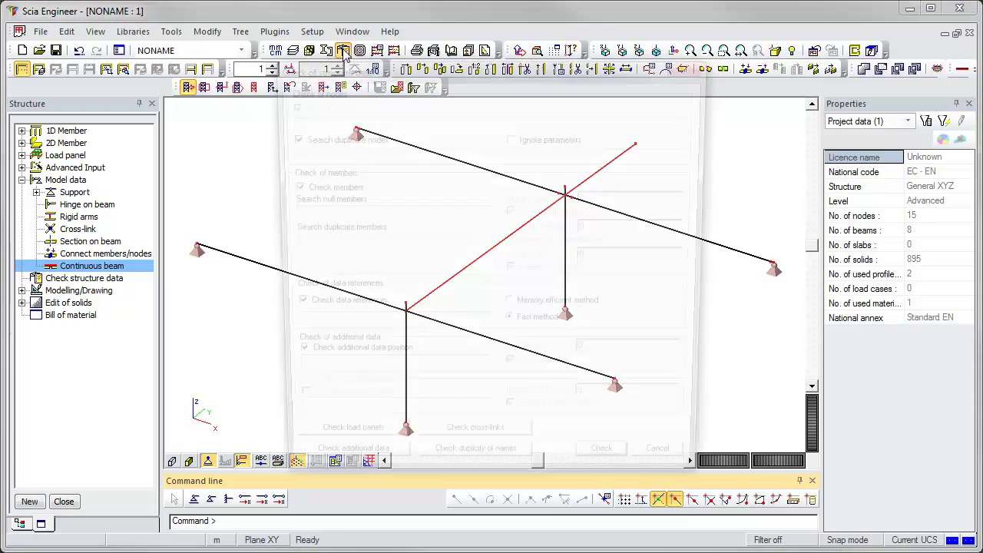
{"action": "left_click", "coordinate": [613, 477]}
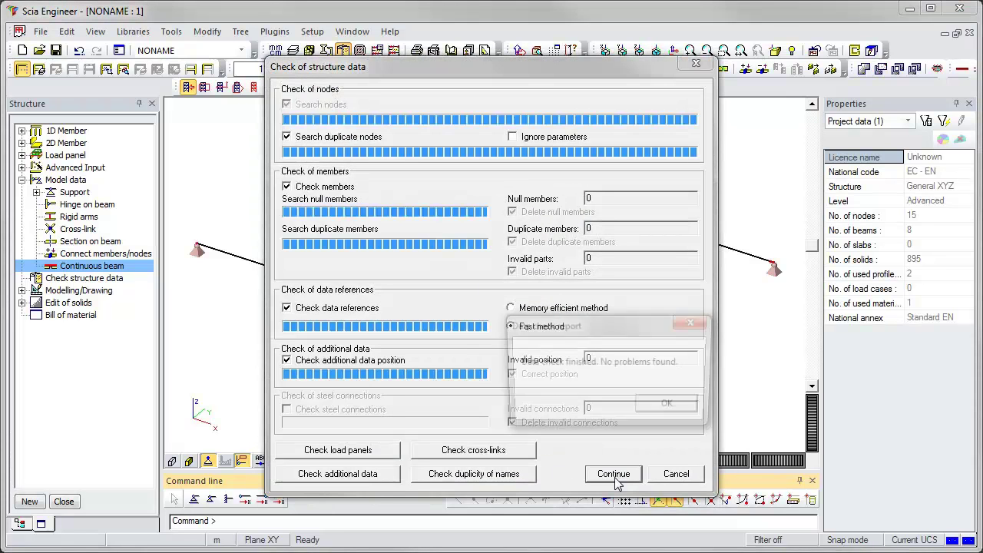
{"action": "left_click", "coordinate": [670, 407]}
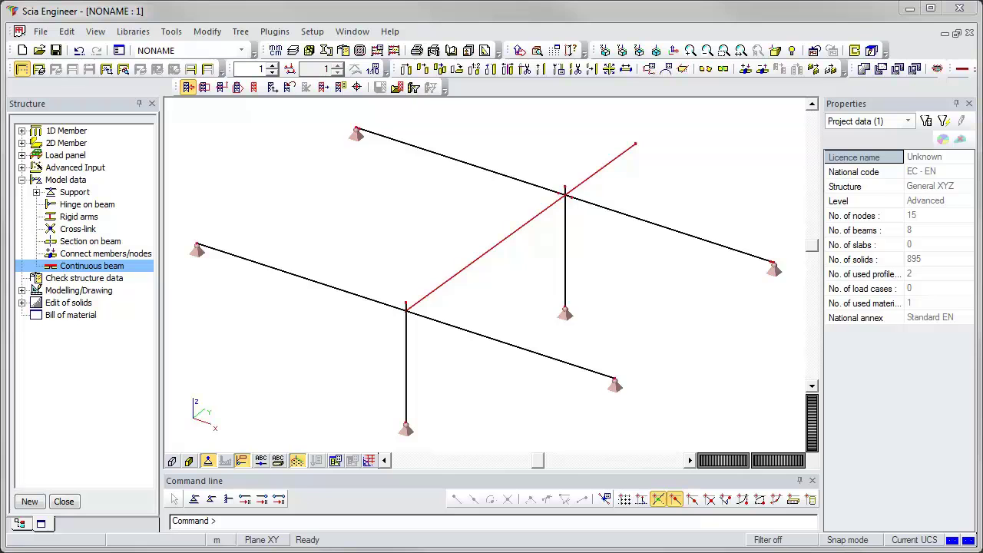
{"action": "left_click", "coordinate": [63, 502]}
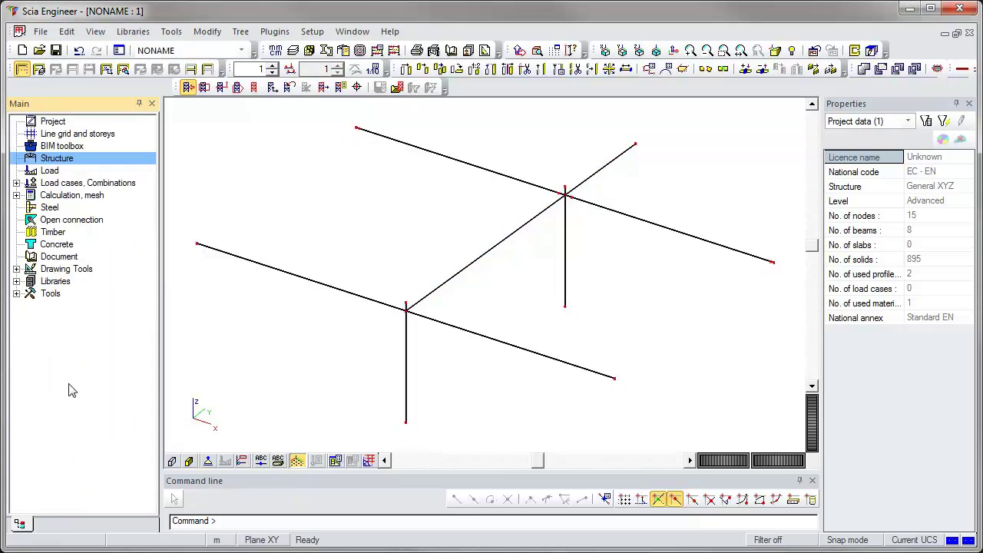
Step: Add two load cases besides the self-weight case, keeping the first as Permanent and setting the second's action type to Variable
{"action": "left_click", "coordinate": [47, 172]}
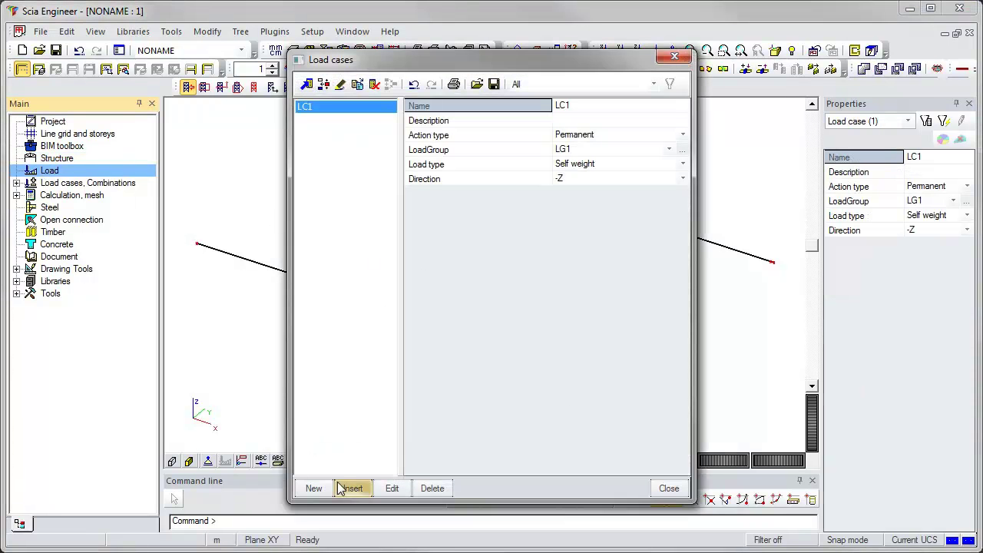
{"action": "left_click", "coordinate": [315, 488]}
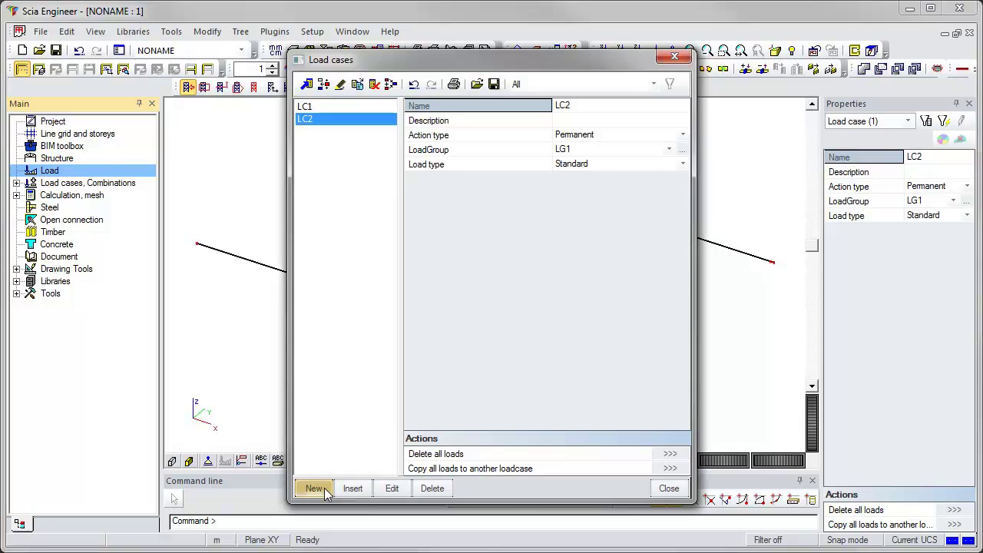
{"action": "left_click", "coordinate": [325, 492]}
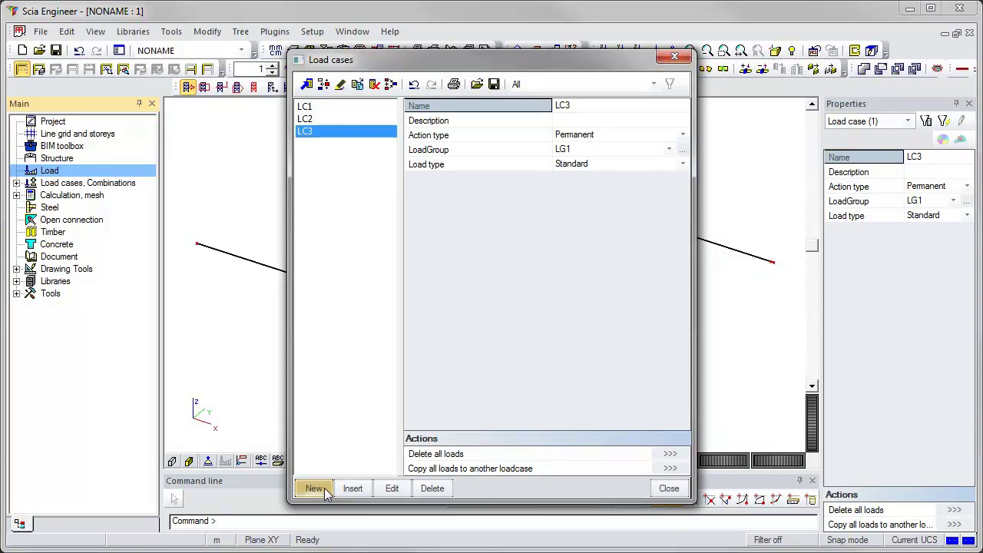
{"action": "left_click", "coordinate": [686, 139]}
{"action": "left_click", "coordinate": [682, 135]}
{"action": "left_click", "coordinate": [675, 160]}
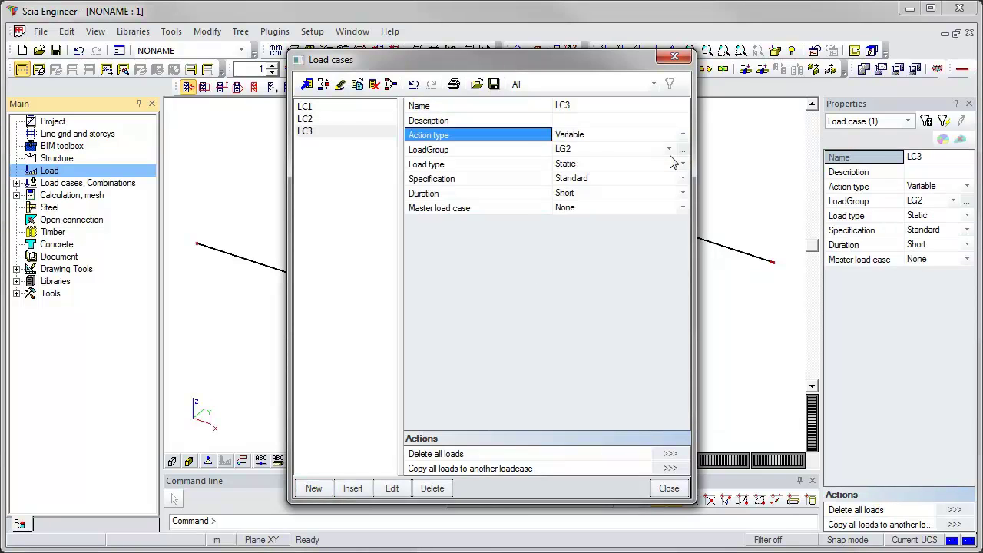
{"action": "left_click", "coordinate": [669, 489]}
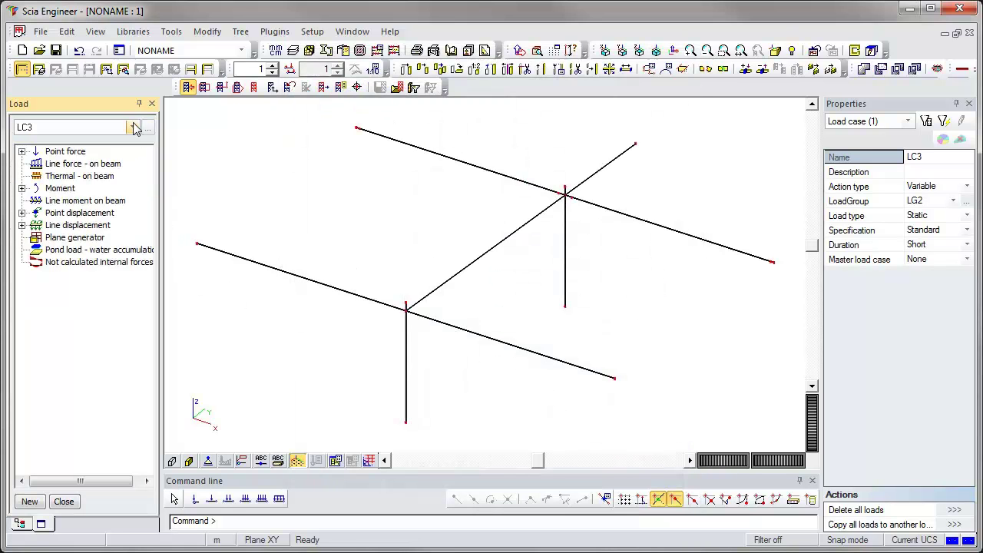
Step: Apply a uniform line force of -1,00 kN/m in Z to all six beams in load case LC2, and leave the Load service
{"action": "left_click", "coordinate": [134, 129]}
{"action": "left_click", "coordinate": [123, 149]}
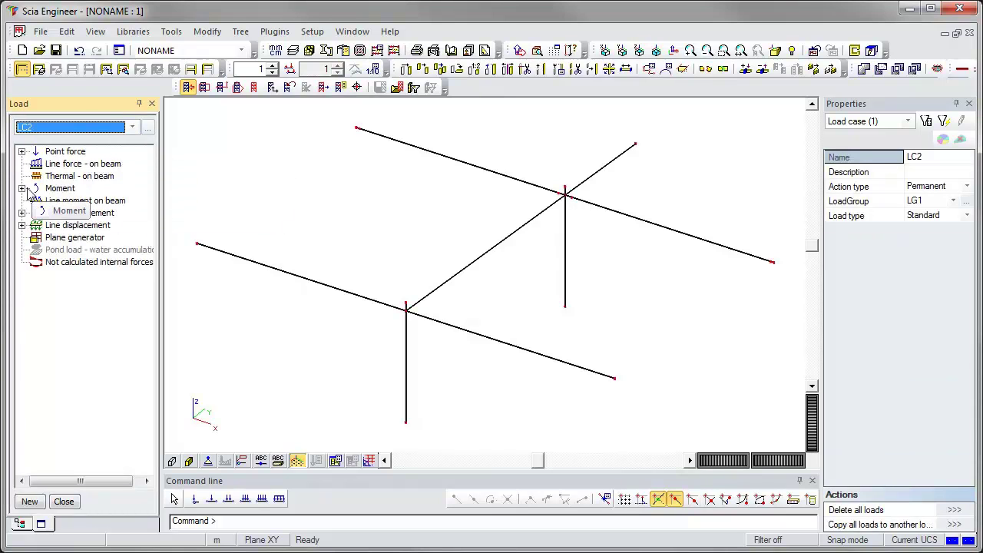
{"action": "double_click", "coordinate": [55, 166]}
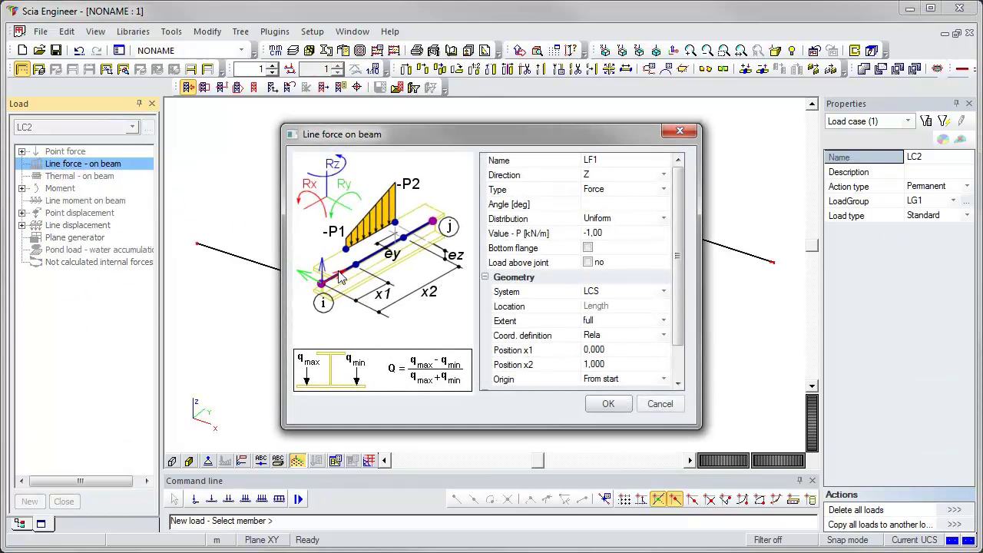
{"action": "left_click", "coordinate": [607, 404]}
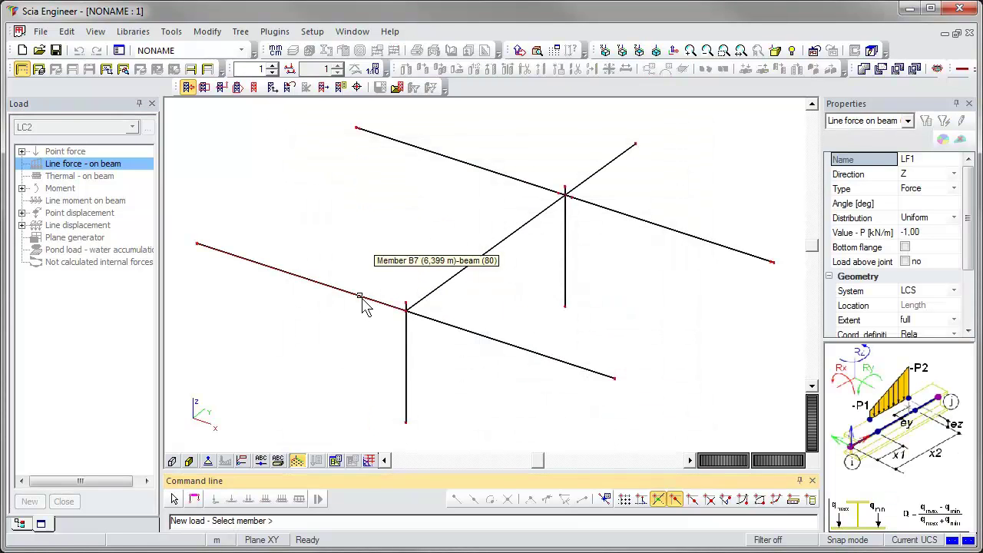
{"action": "left_click", "coordinate": [360, 296]}
{"action": "left_click", "coordinate": [474, 184]}
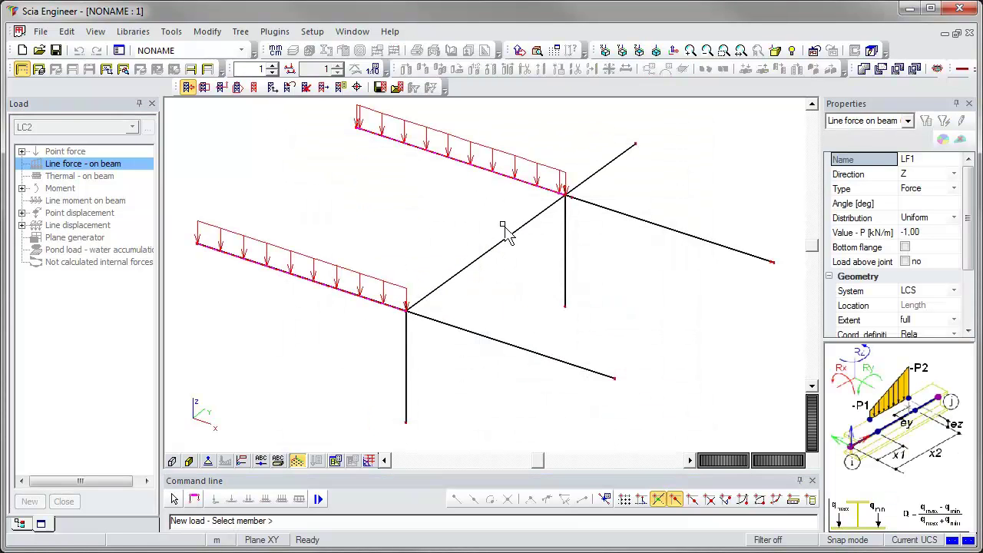
{"action": "left_click", "coordinate": [505, 236]}
{"action": "left_click", "coordinate": [626, 173]}
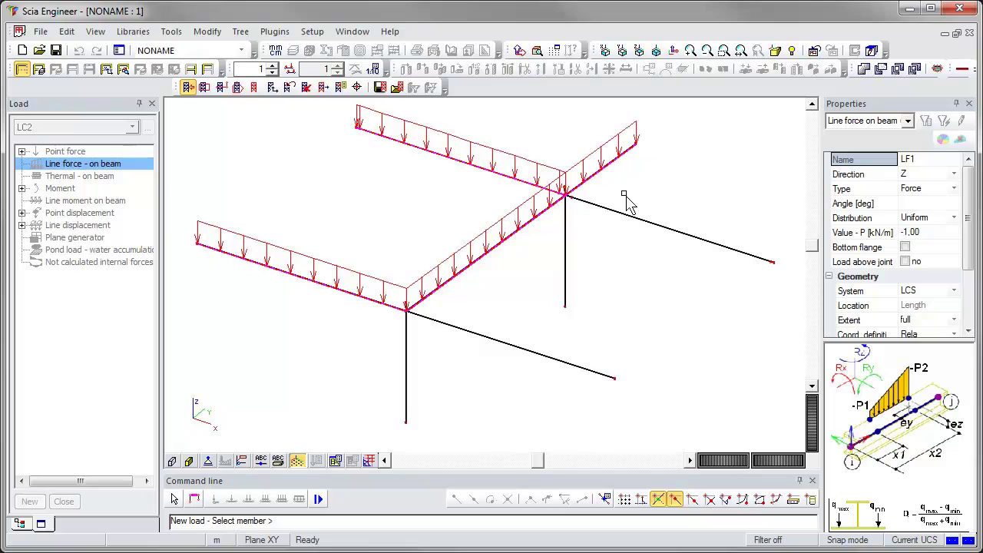
{"action": "left_click", "coordinate": [623, 227]}
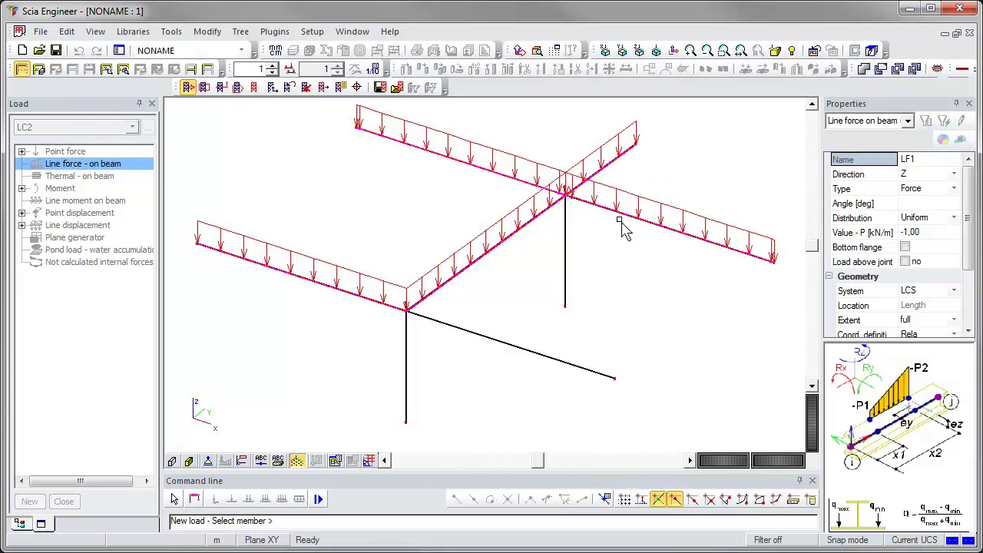
{"action": "left_click", "coordinate": [543, 360]}
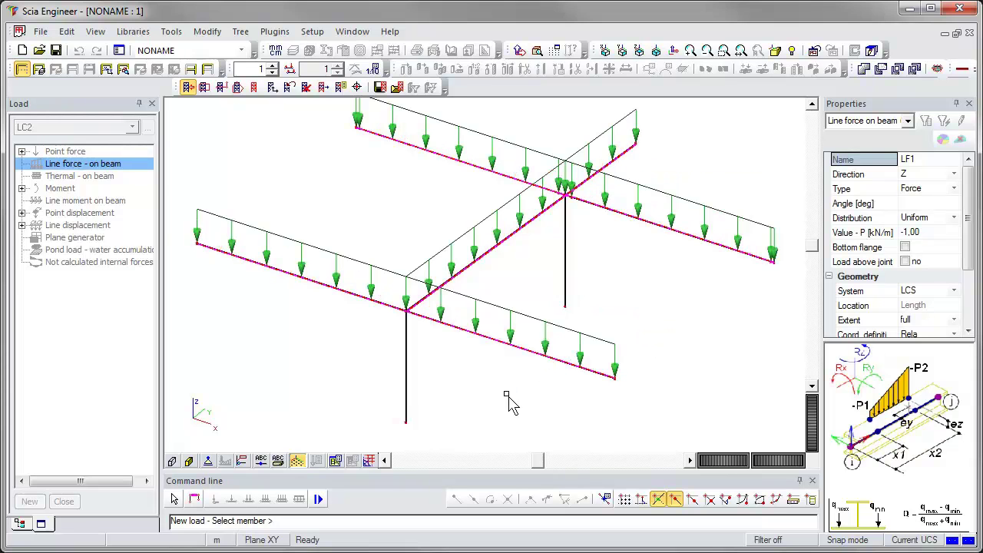
{"action": "key", "text": "Escape"}
{"action": "key", "text": "Escape"}
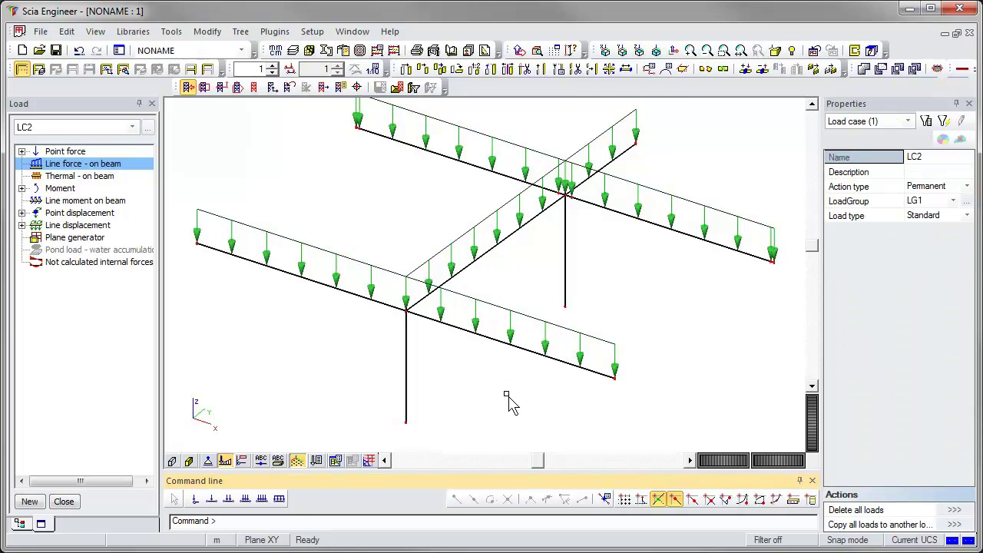
{"action": "left_click", "coordinate": [71, 505]}
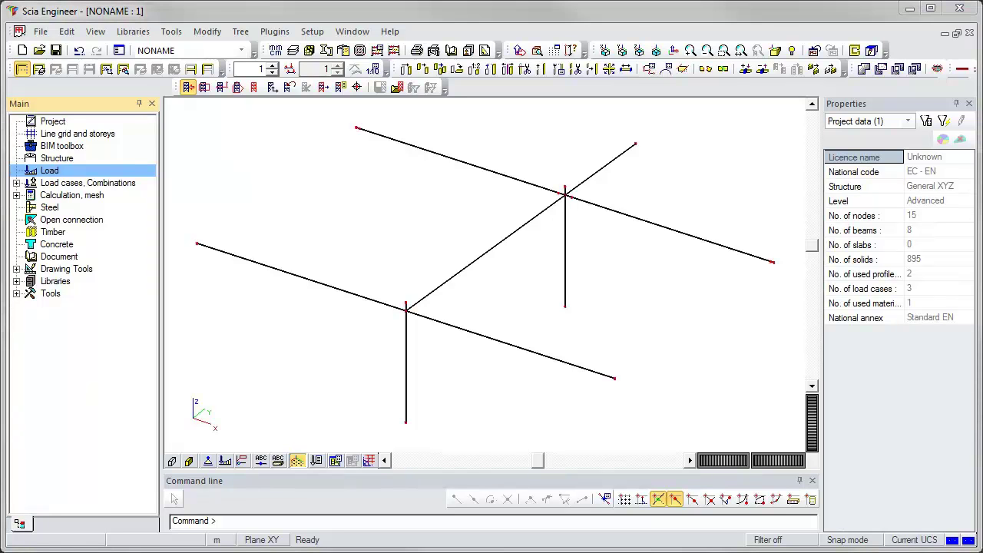
Step: Run the linear calculation for the model and close the end-of-analysis report
{"action": "double_click", "coordinate": [28, 197]}
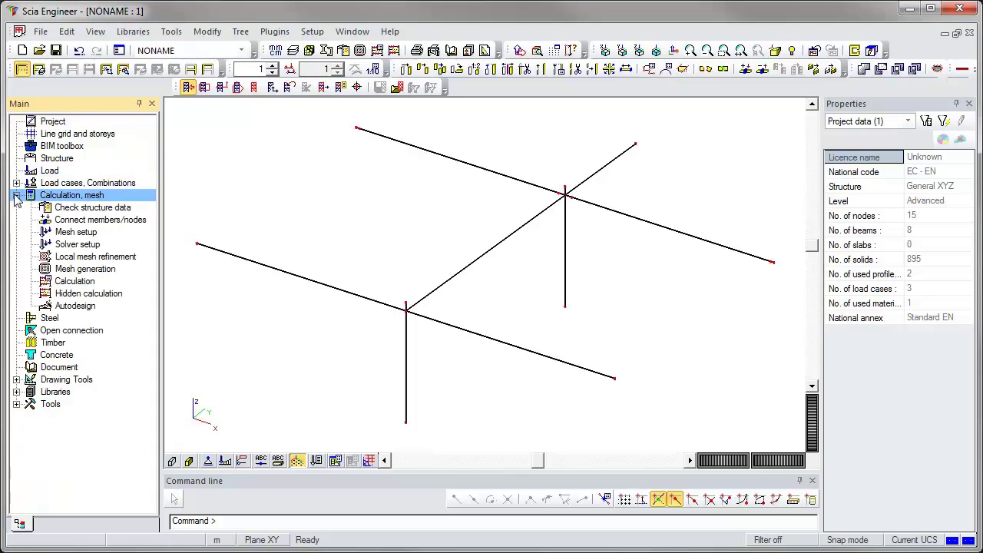
{"action": "double_click", "coordinate": [72, 283]}
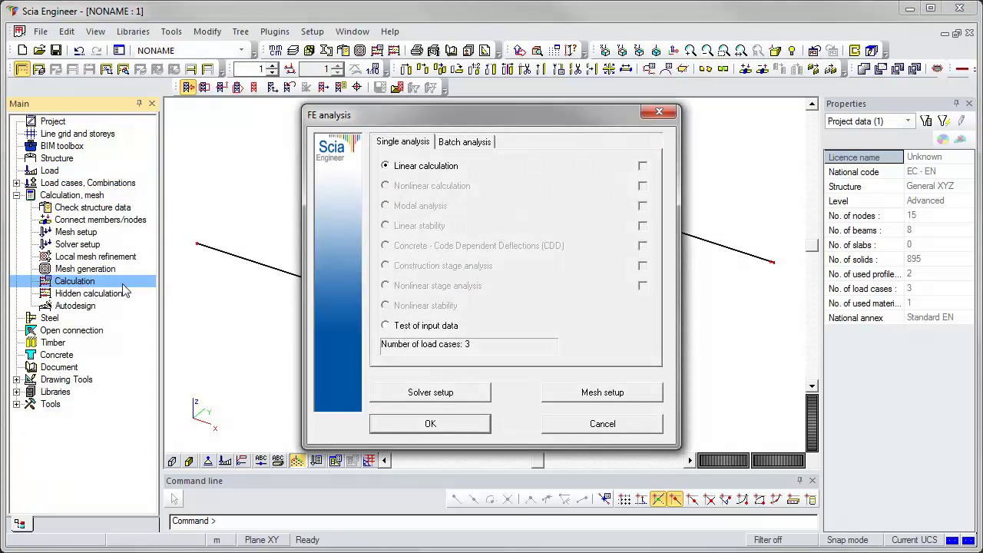
{"action": "left_click", "coordinate": [430, 424]}
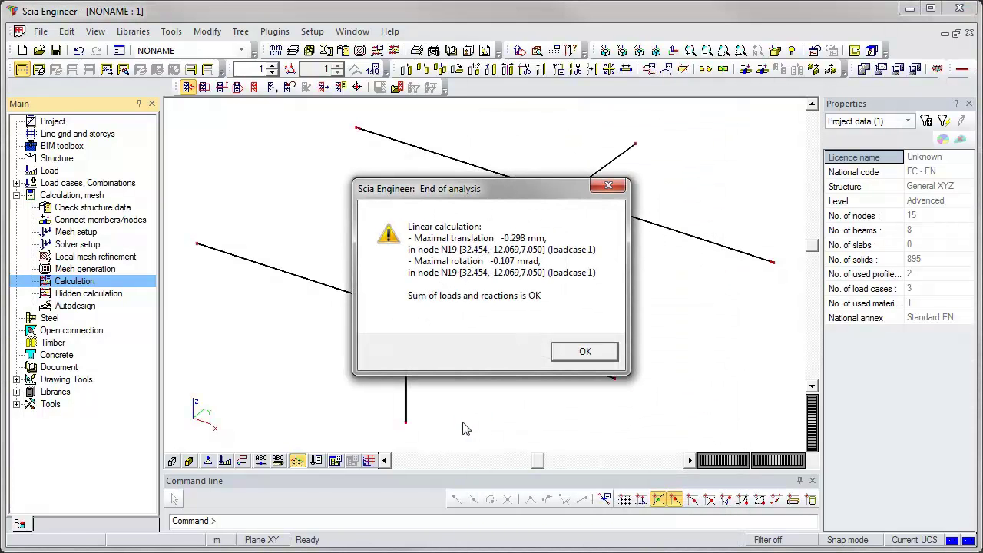
{"action": "key", "text": "Return"}
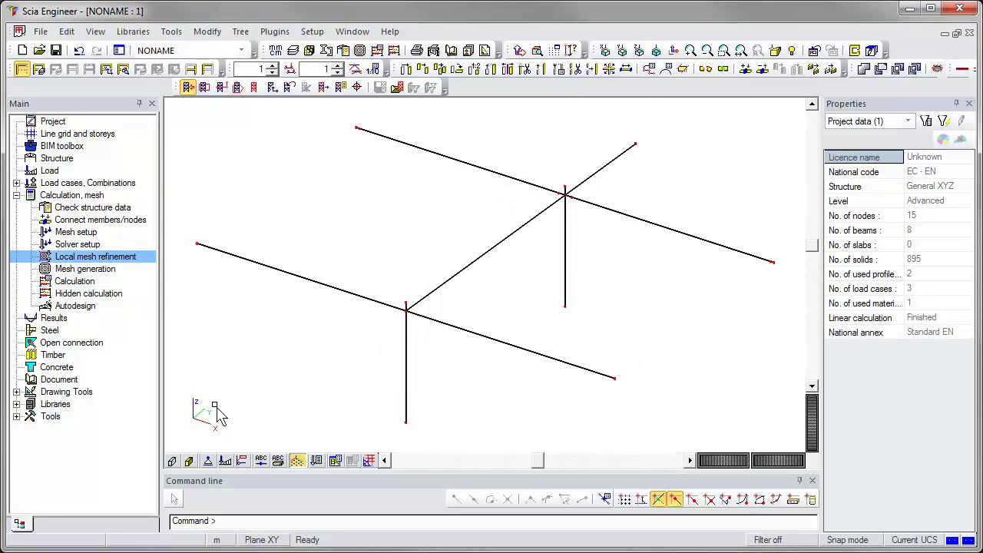
Step: Display the My internal forces on all beams for load case LC2, and leave the Results service
{"action": "left_click", "coordinate": [55, 319]}
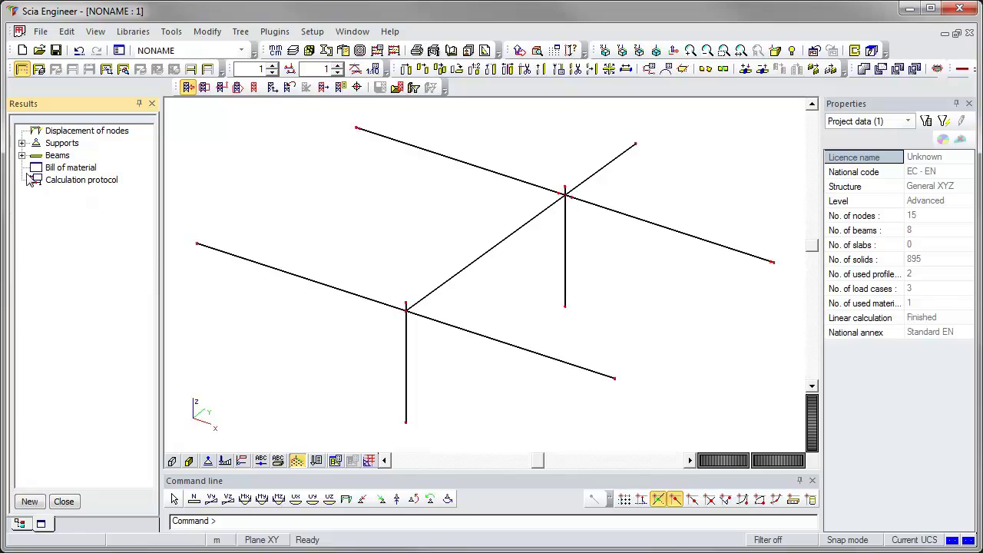
{"action": "left_click", "coordinate": [23, 155]}
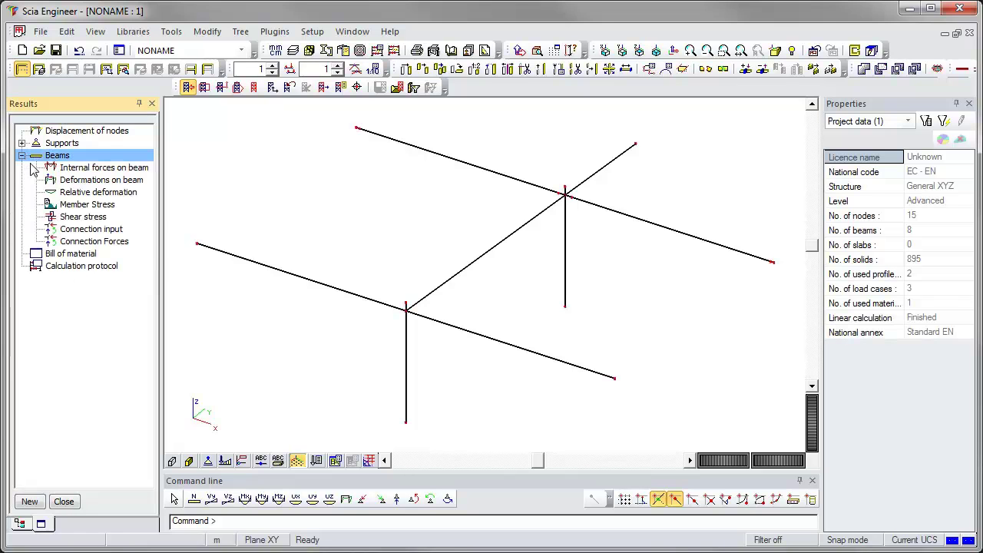
{"action": "left_click", "coordinate": [77, 167]}
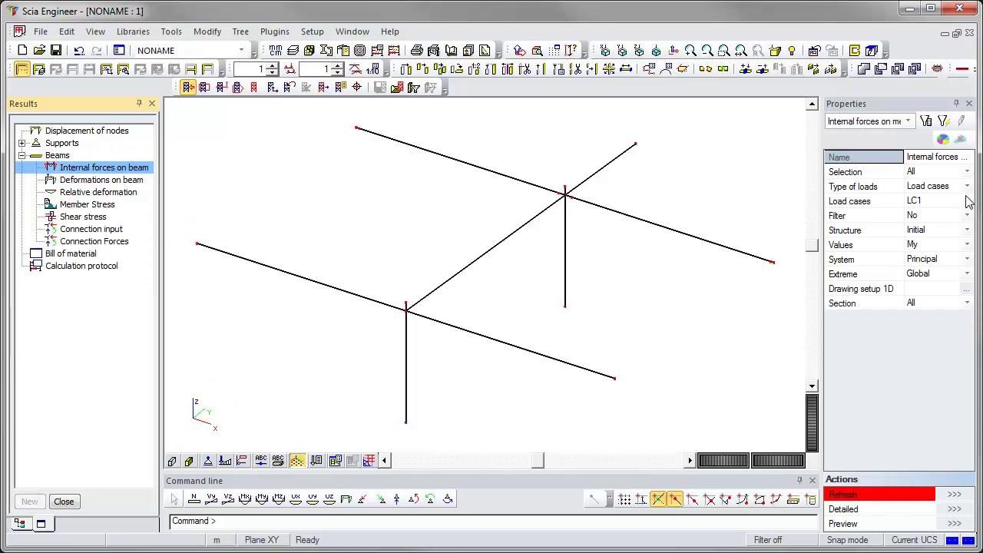
{"action": "left_click", "coordinate": [933, 200]}
{"action": "left_click", "coordinate": [967, 200]}
{"action": "left_click", "coordinate": [951, 228]}
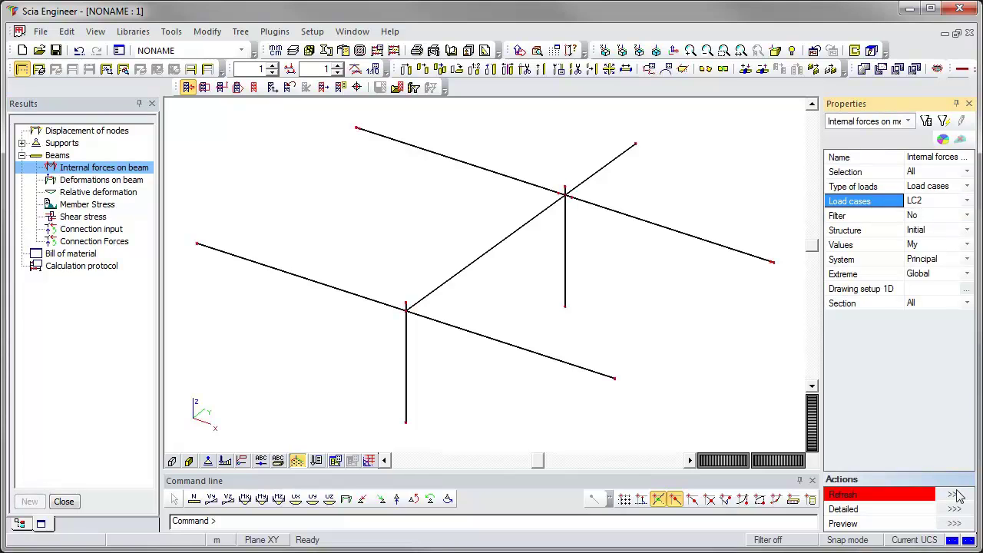
{"action": "left_click", "coordinate": [957, 494]}
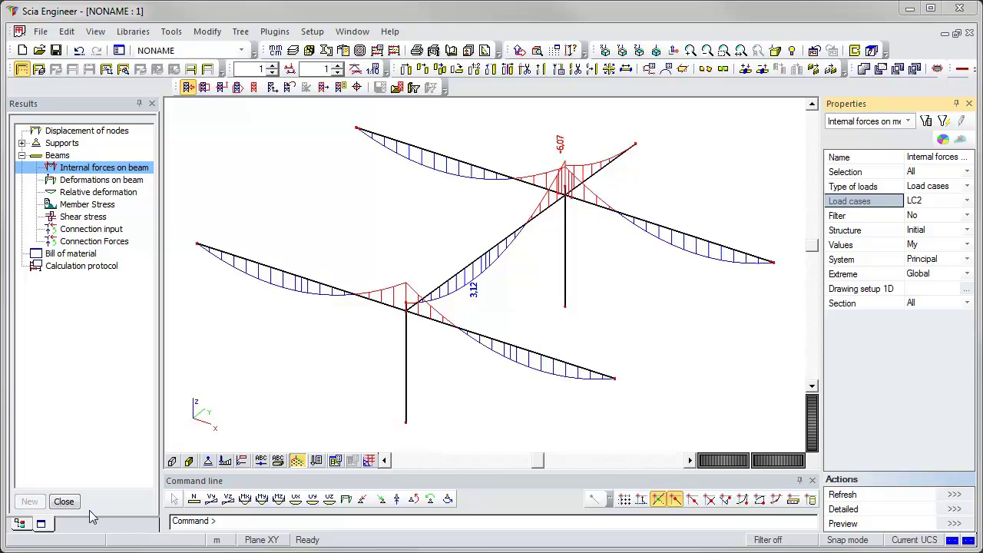
{"action": "left_click", "coordinate": [65, 501]}
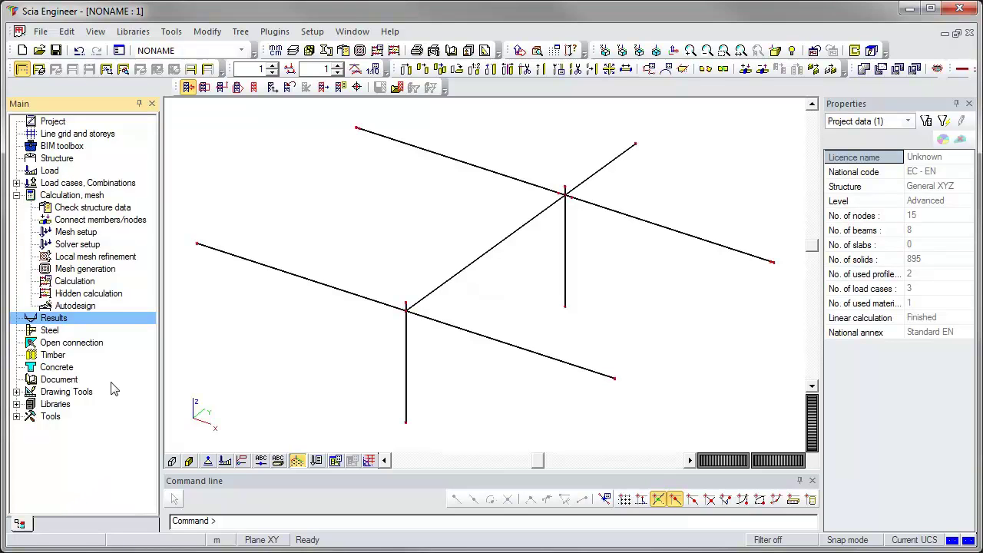
Step: Show the members as rendered volumes and switch the activity type to layers using Settings_2
{"action": "left_click", "coordinate": [16, 196]}
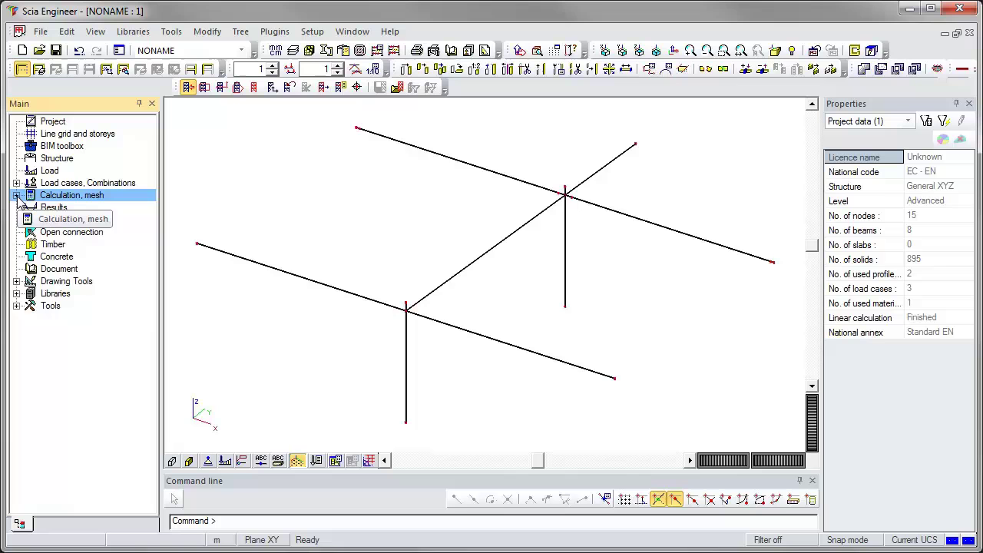
{"action": "left_click", "coordinate": [173, 461]}
{"action": "left_click", "coordinate": [189, 462]}
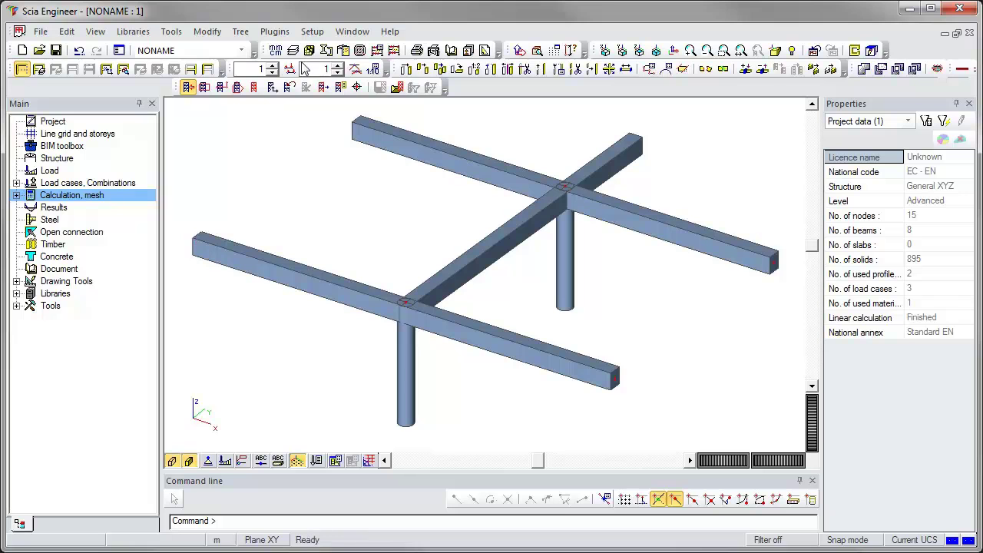
{"action": "left_click", "coordinate": [40, 70]}
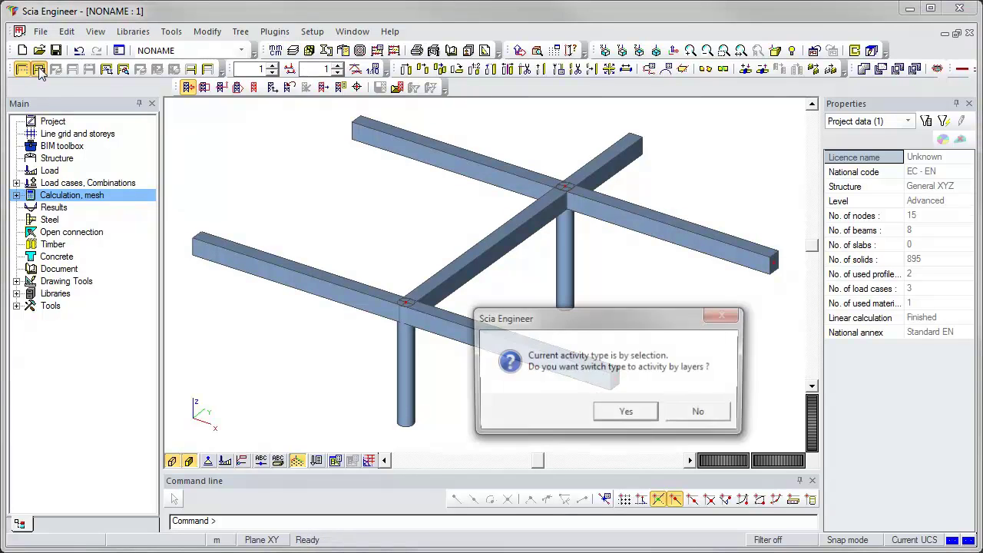
{"action": "left_click", "coordinate": [633, 412]}
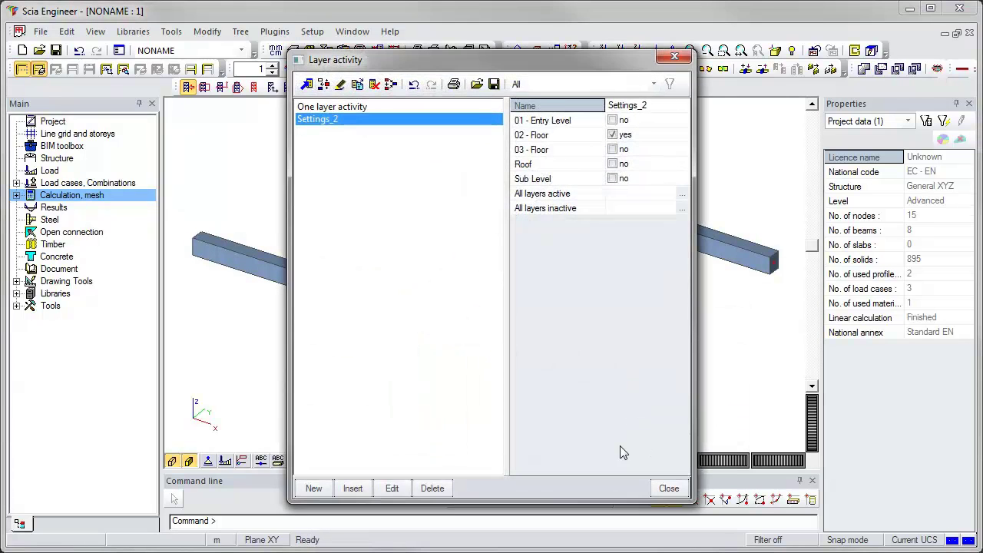
{"action": "left_click", "coordinate": [667, 488]}
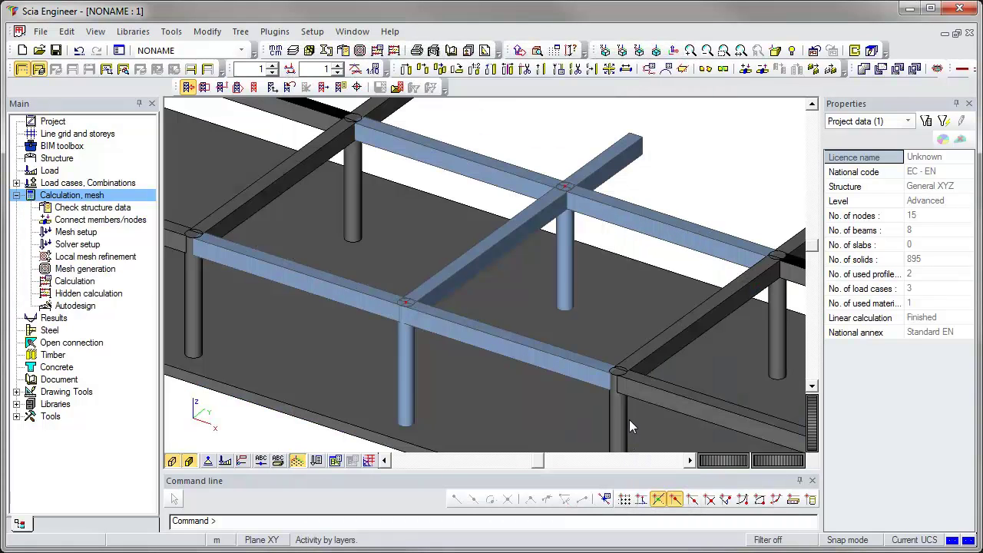
Step: Set the diameter of the two analysis columns' circular cross-section CS1 to 600 mm, and clear the selection
{"action": "scroll", "coordinate": [274, 427], "scroll_direction": "down", "scroll_amount": 2}
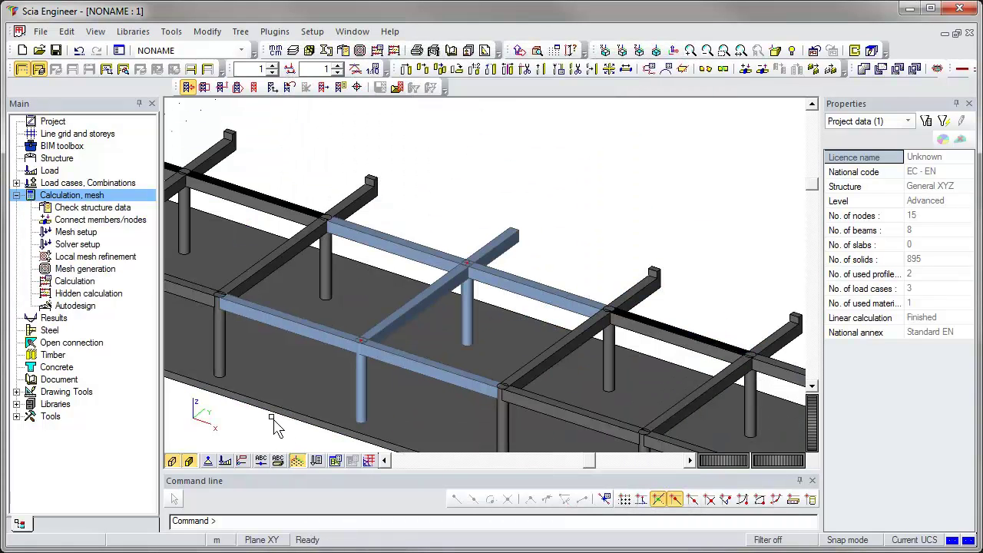
{"action": "middle_click_drag", "start_coordinate": [274, 428], "coordinate": [337, 394]}
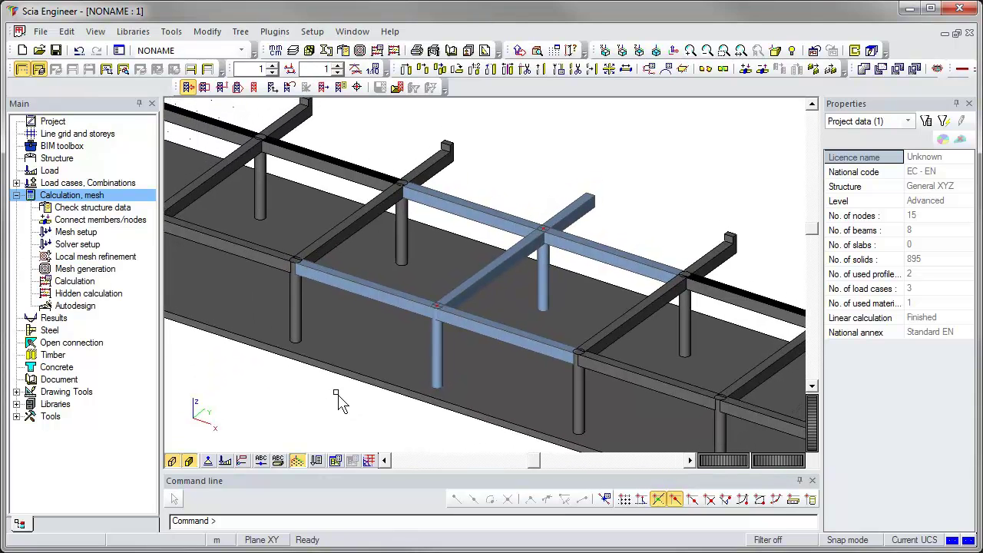
{"action": "left_click", "coordinate": [435, 346]}
{"action": "left_click", "coordinate": [544, 268]}
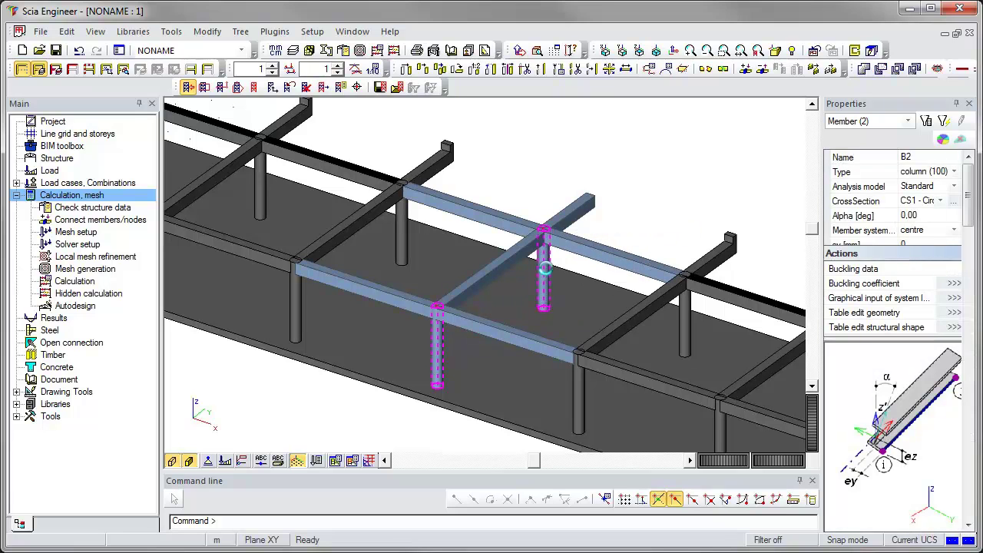
{"action": "left_click", "coordinate": [953, 187]}
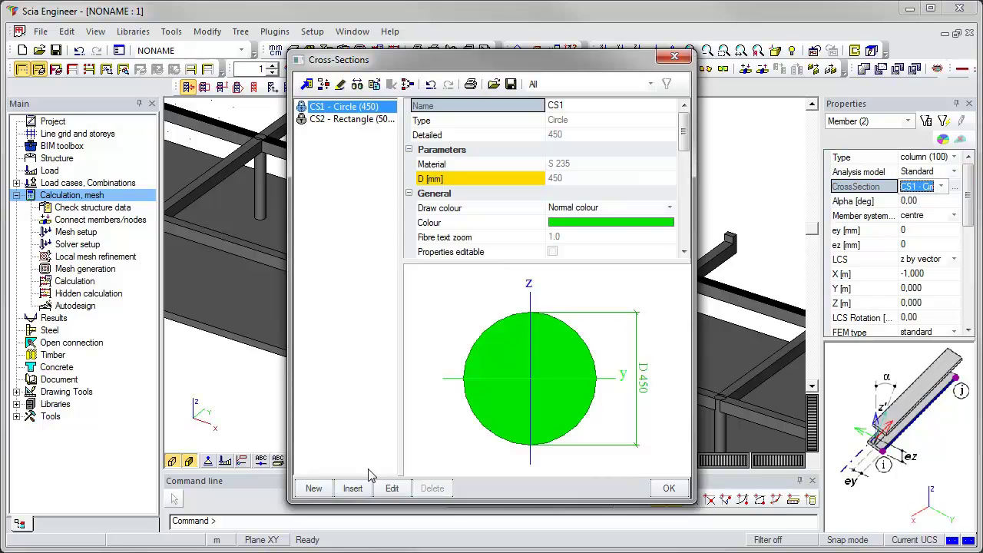
{"action": "left_click", "coordinate": [392, 488]}
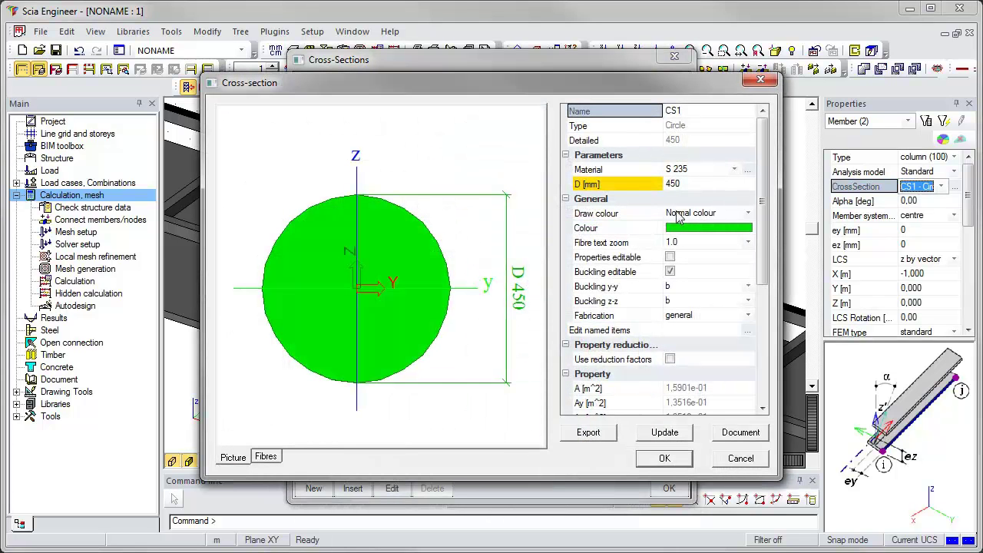
{"action": "left_click", "coordinate": [685, 184]}
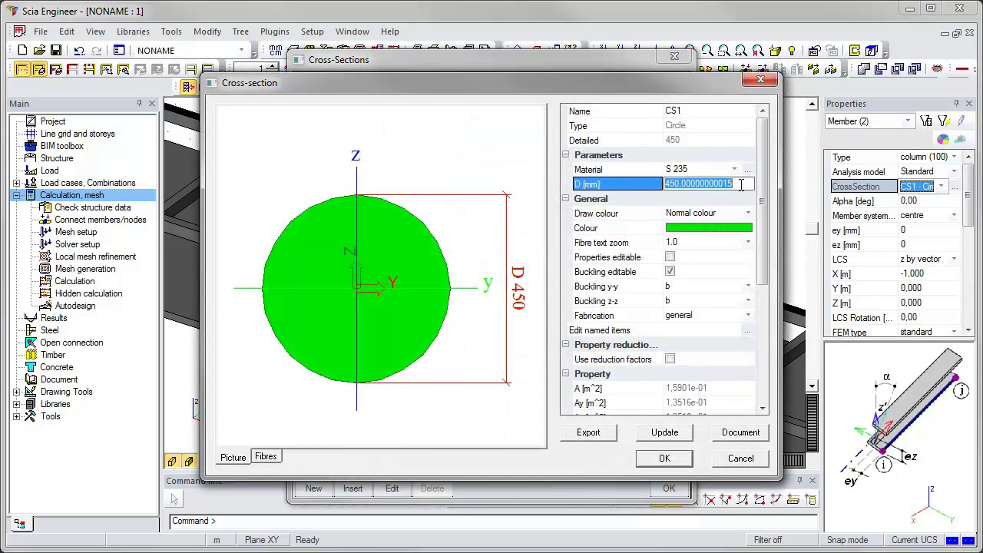
{"action": "type", "text": "600"}
{"action": "key", "text": "Return"}
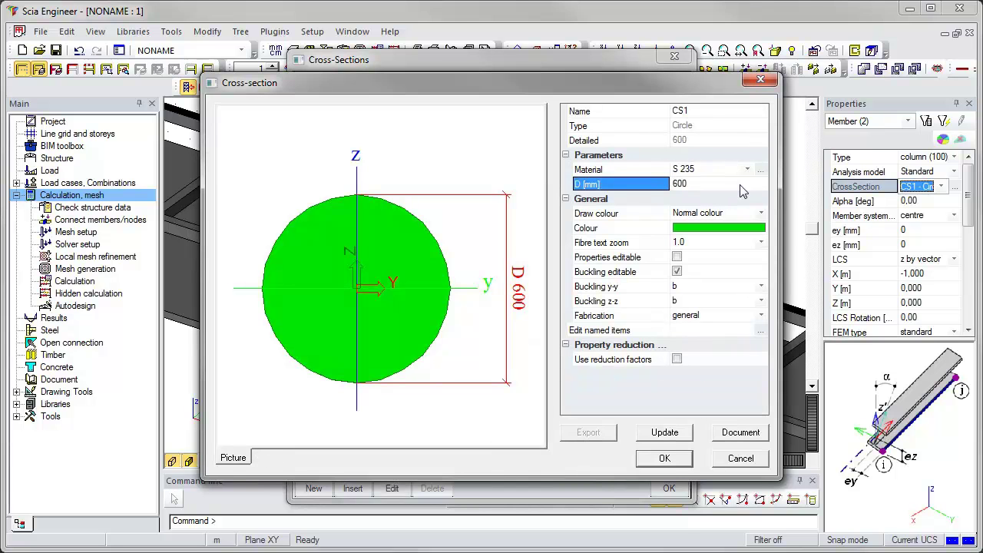
{"action": "left_click", "coordinate": [665, 458]}
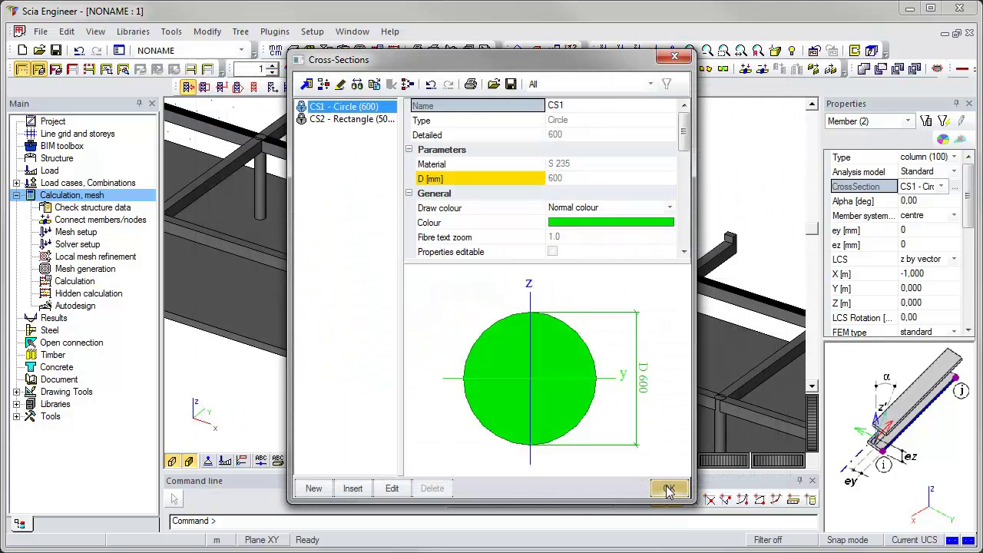
{"action": "left_click", "coordinate": [668, 488]}
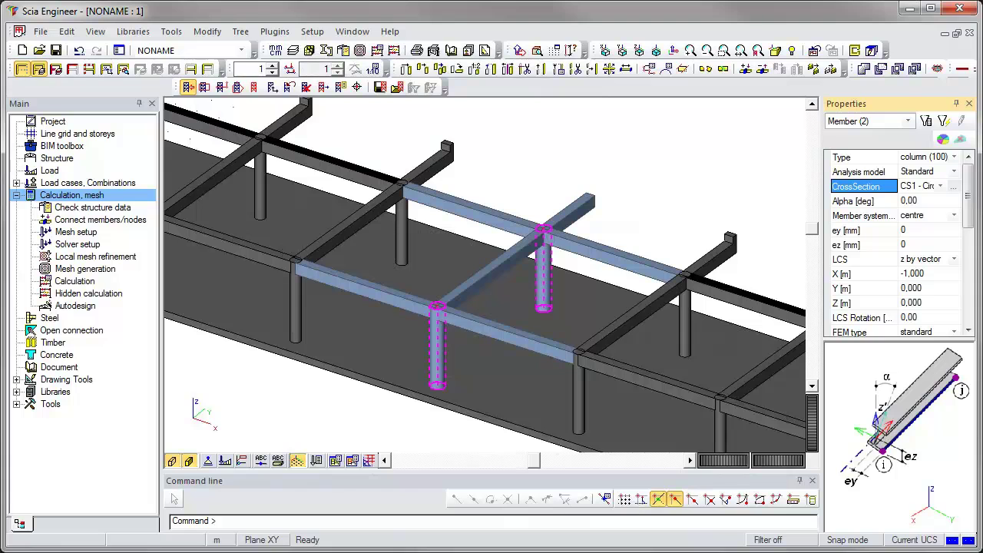
{"action": "key", "text": "Escape"}
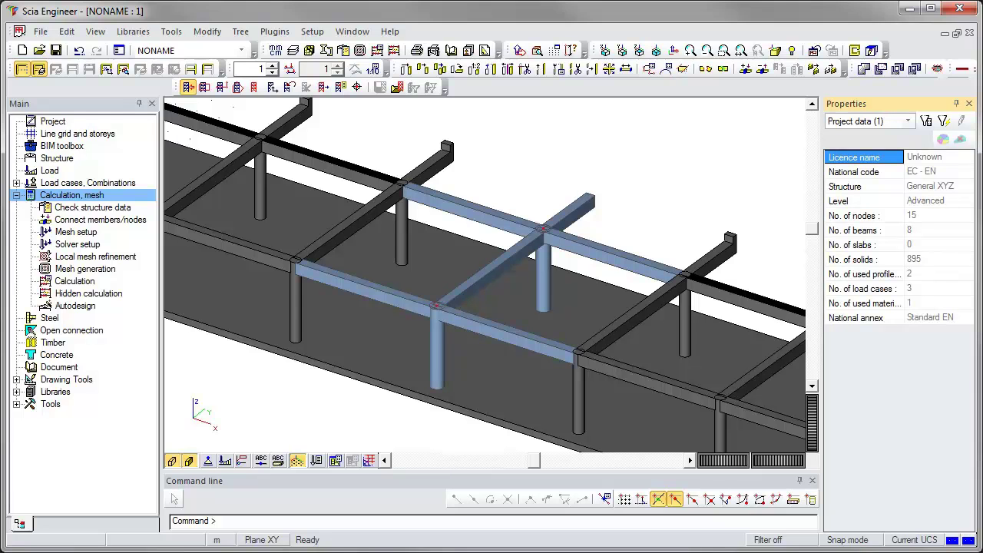
Step: Start an IFC 2x3 export of the model and choose the Revit Structure Webinar folder on the Desktop as destination
{"action": "left_click", "coordinate": [40, 32]}
{"action": "mouse_move", "coordinate": [151, 195]}
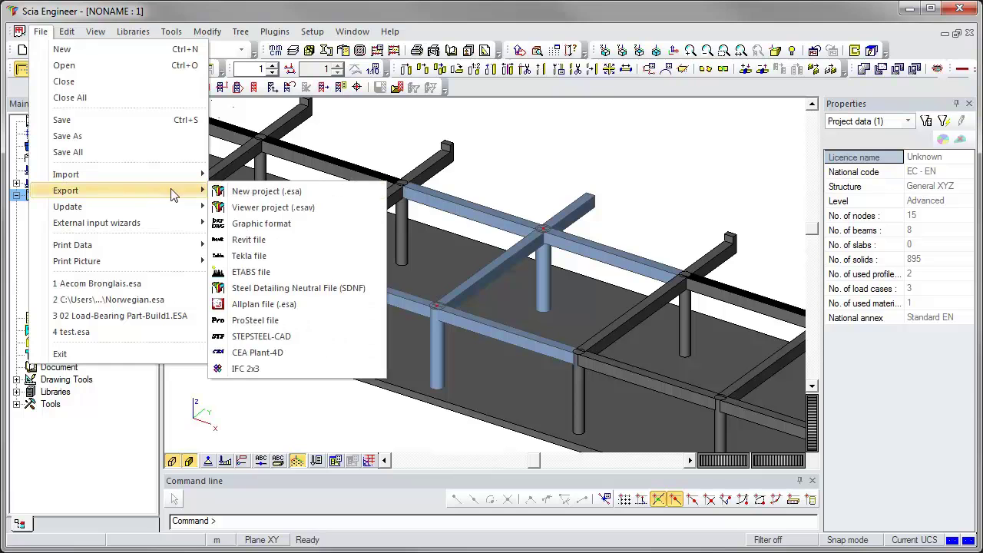
{"action": "left_click", "coordinate": [343, 371]}
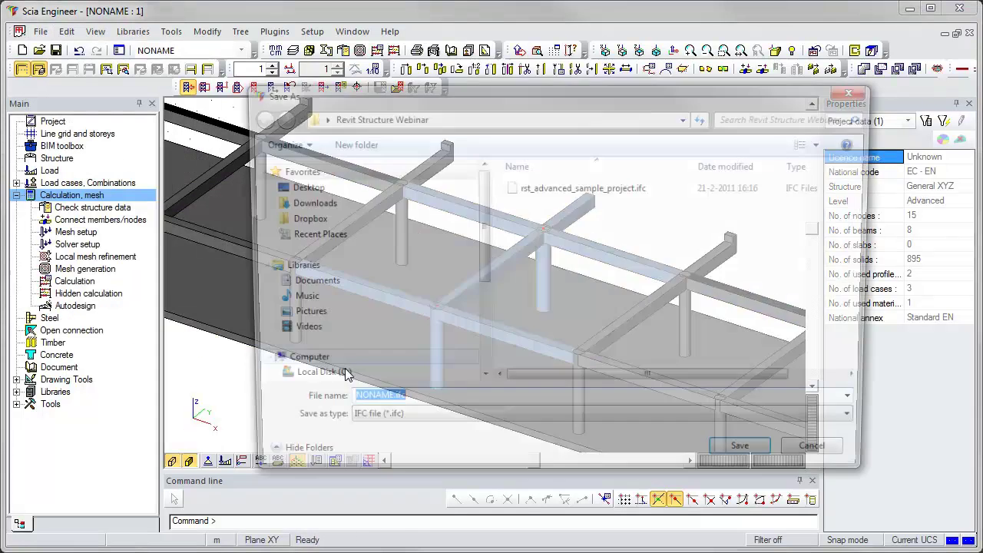
{"action": "left_click", "coordinate": [319, 190]}
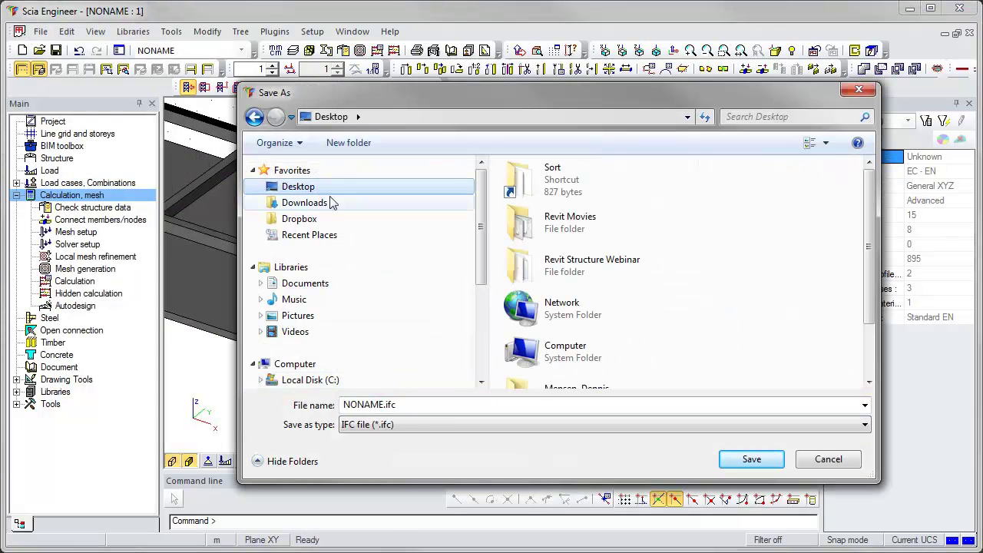
{"action": "double_click", "coordinate": [574, 276]}
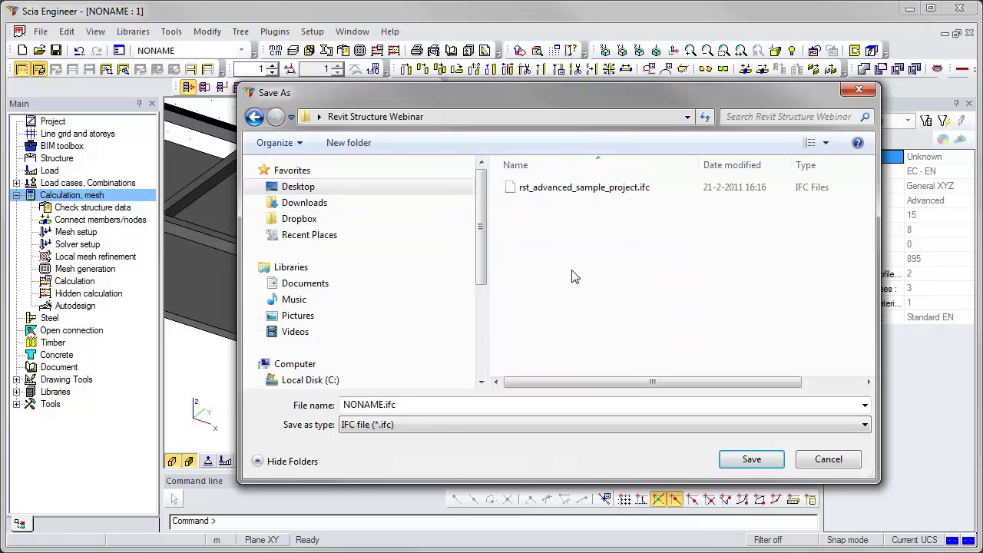
Step: Name the export file rst_advanced_sample_project_SEn.ifc, save it, and accept the SweptSolid representation for 1D and 2D members
{"action": "left_click", "coordinate": [576, 189]}
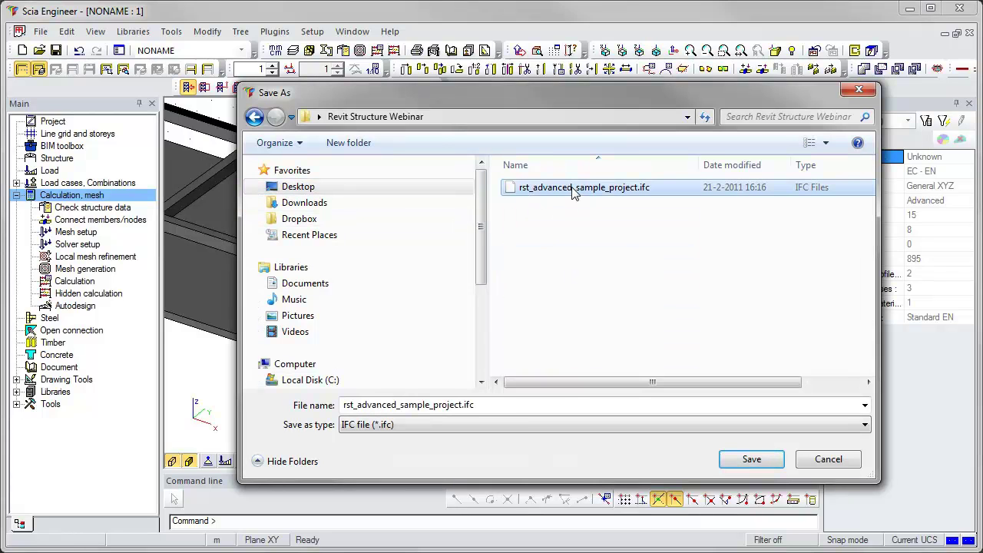
{"action": "left_click", "coordinate": [462, 403]}
{"action": "left_click", "coordinate": [461, 404]}
{"action": "type", "text": "_Se"}
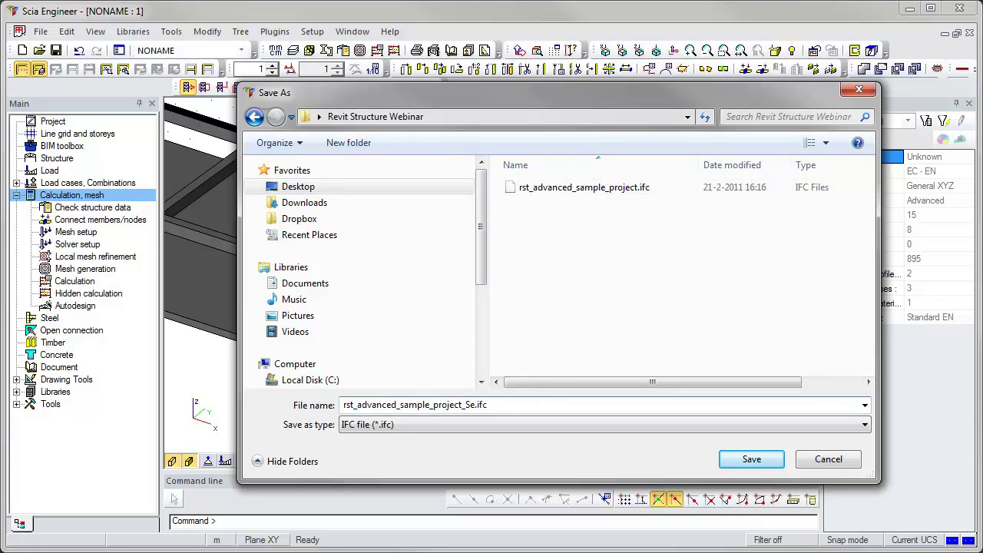
{"action": "key", "text": "BackSpace"}
{"action": "type", "text": "En"}
{"action": "left_click", "coordinate": [763, 467]}
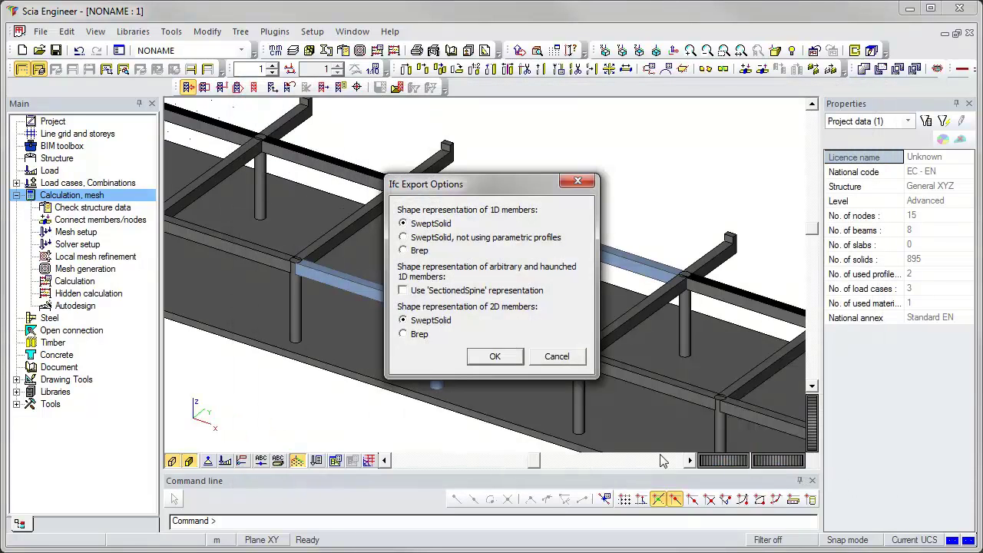
{"action": "left_click", "coordinate": [495, 358]}
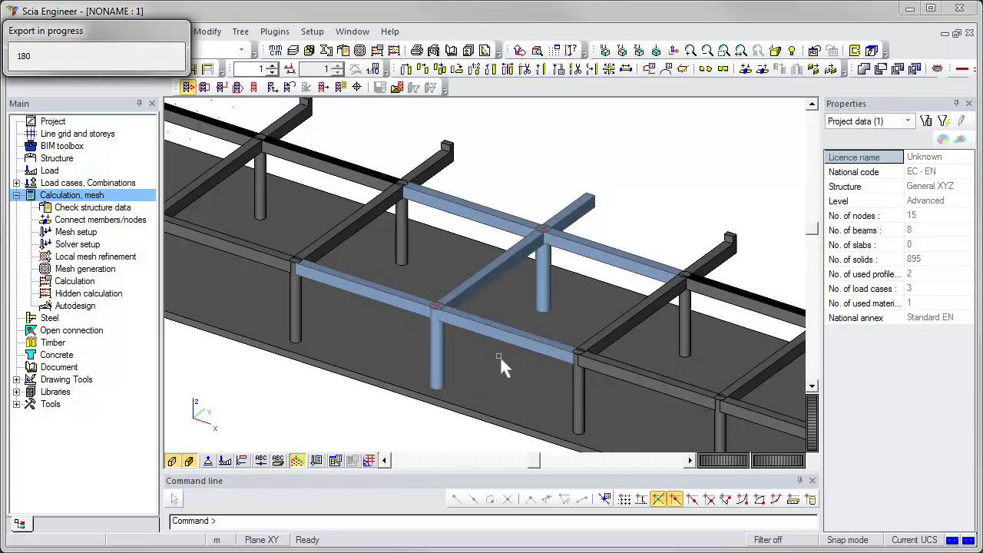